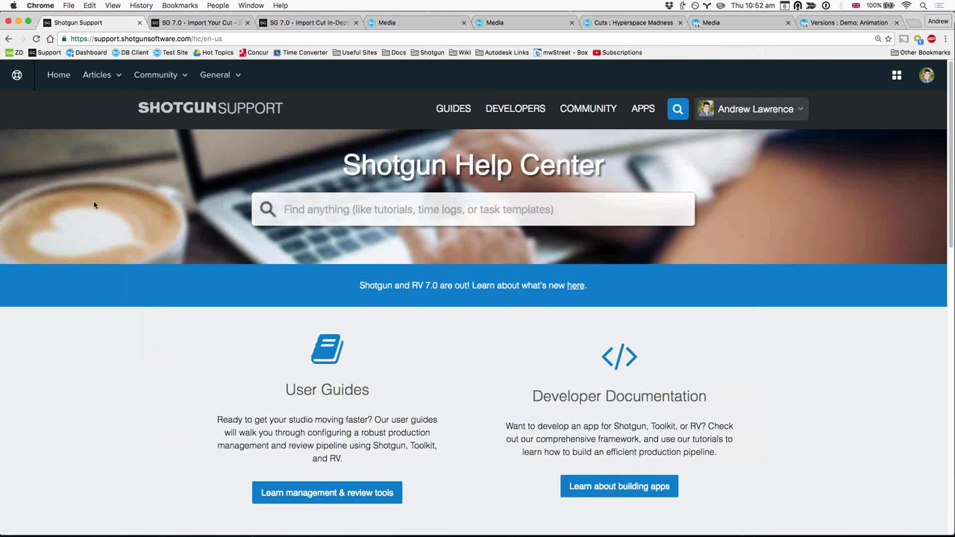
- Hide the bookmarks bar and reload the Shotgun Help Center home page
click(133, 5)
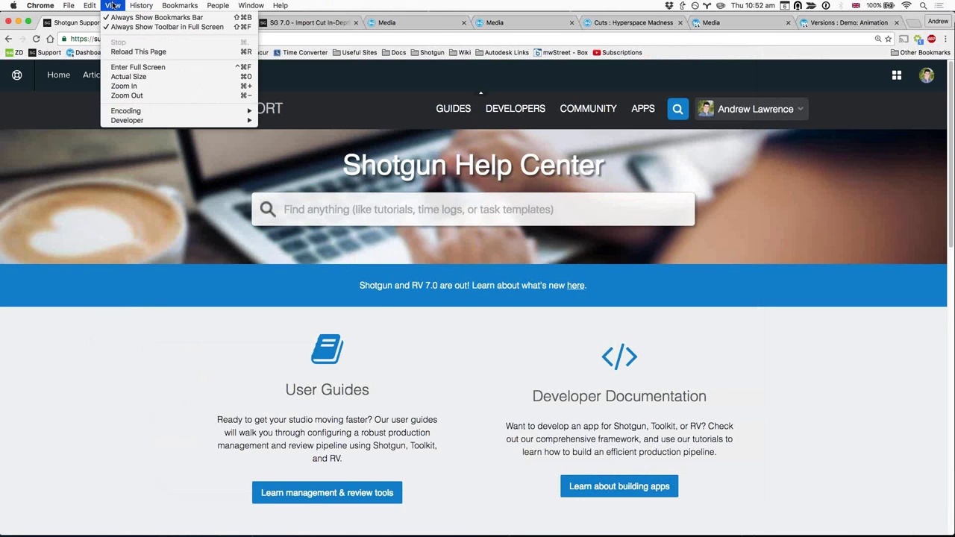
click(118, 18)
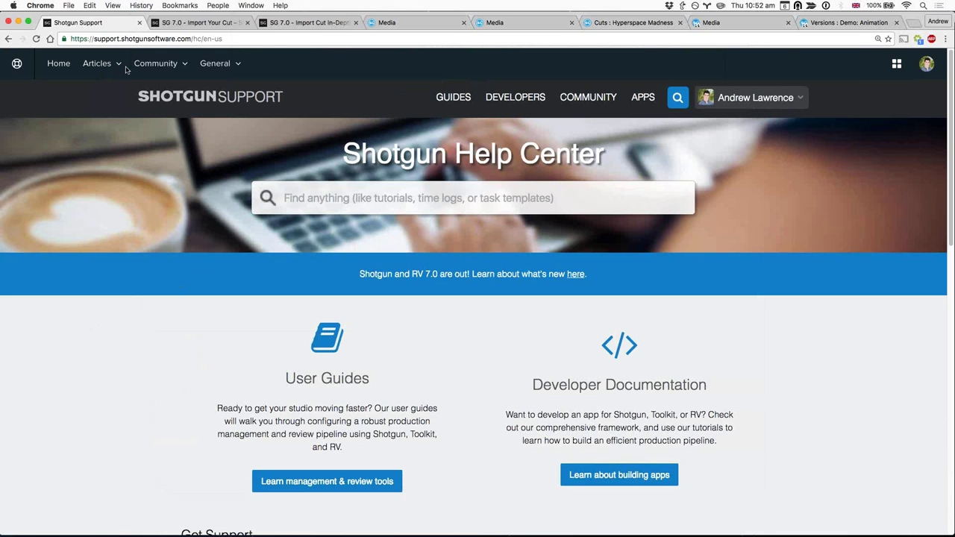
click(161, 39)
key(Return)
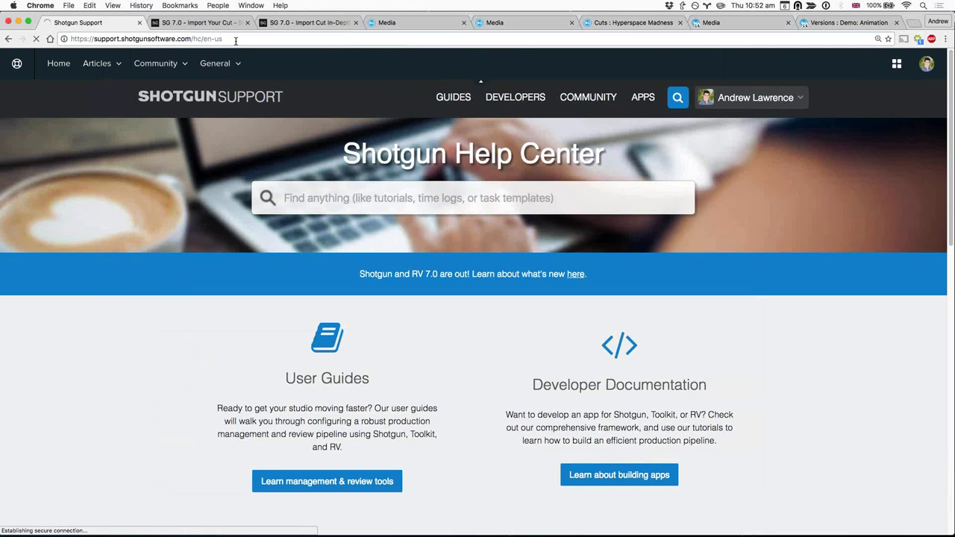
- Highlight the full web address of the Shotgun Help Center, and clear the selection
click(160, 39)
key(End)
key(shift+Left)
key(shift+Left)
key(shift+Left)
key(shift+Left)
key(shift+Left)
shift+click(161, 39)
shift+click(78, 39)
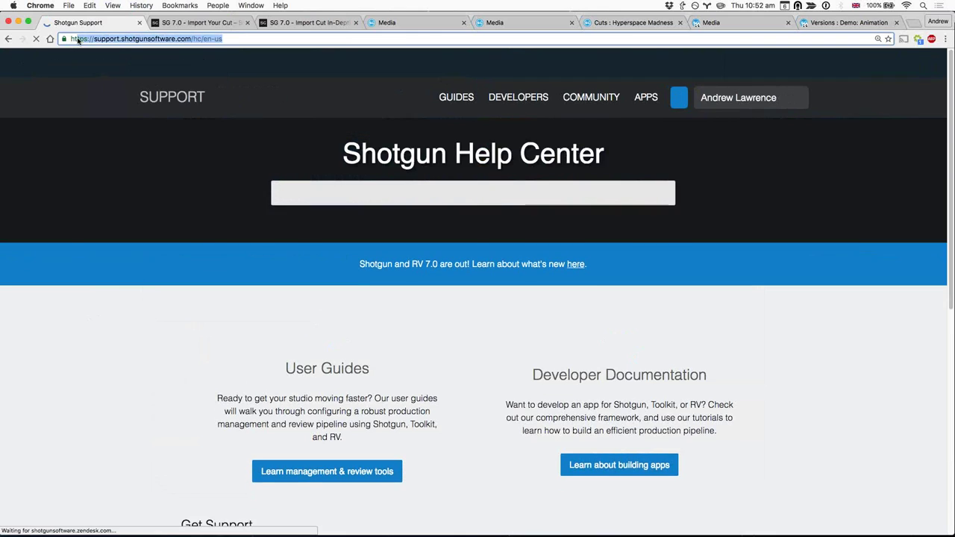
click(102, 334)
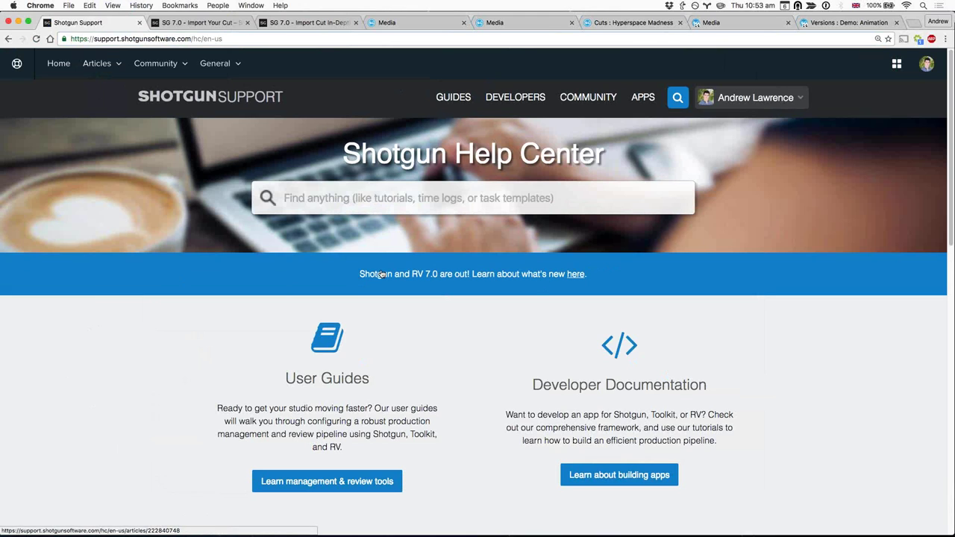
- Open the Shotgun and RV 7.0 release overview from the Help Center announcement and look through its topics, video and tips
click(183, 23)
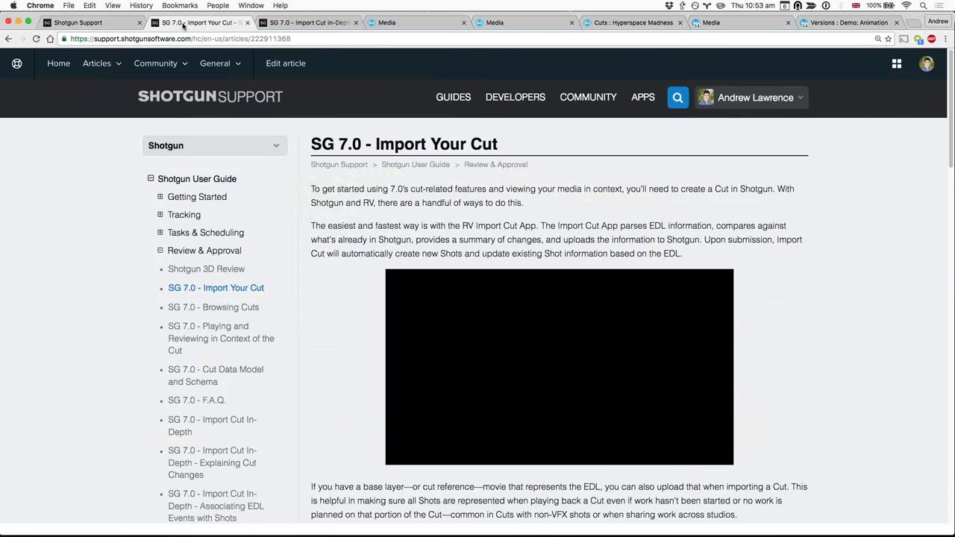
click(86, 23)
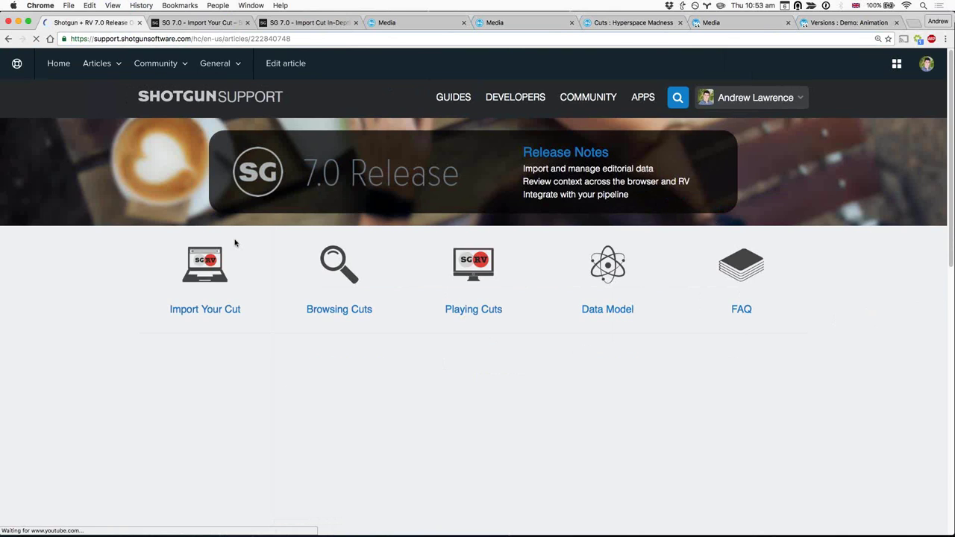
scroll(268, 402, down, 1)
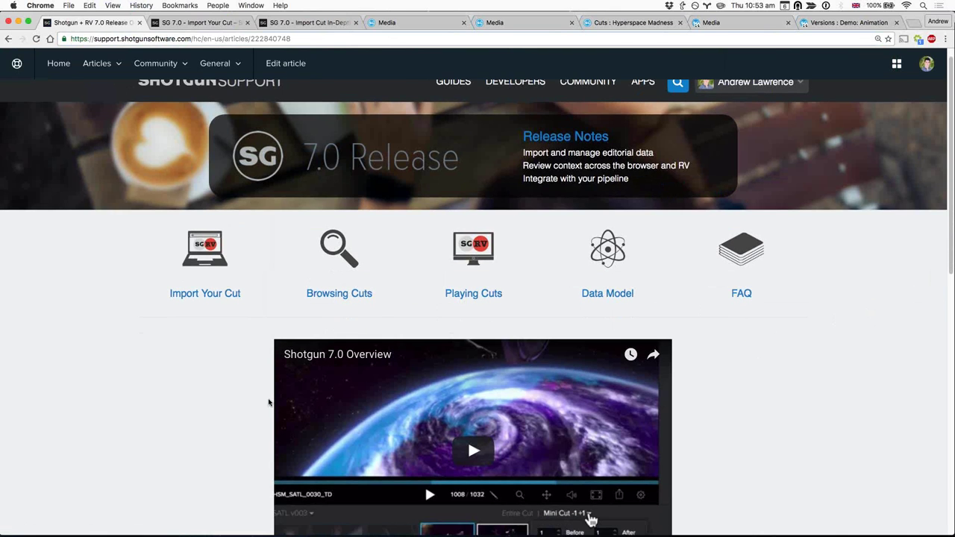
scroll(246, 417, down, 5)
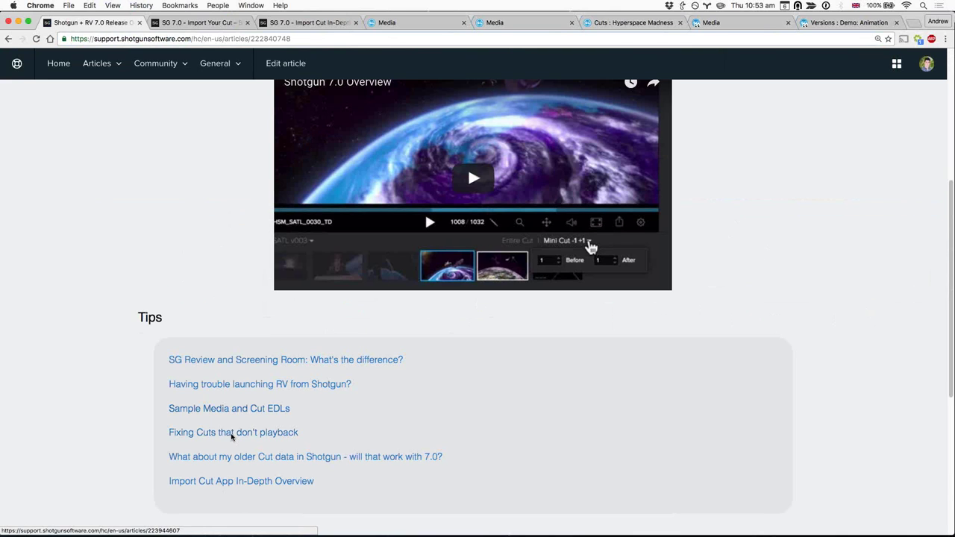
scroll(231, 436, up, 6)
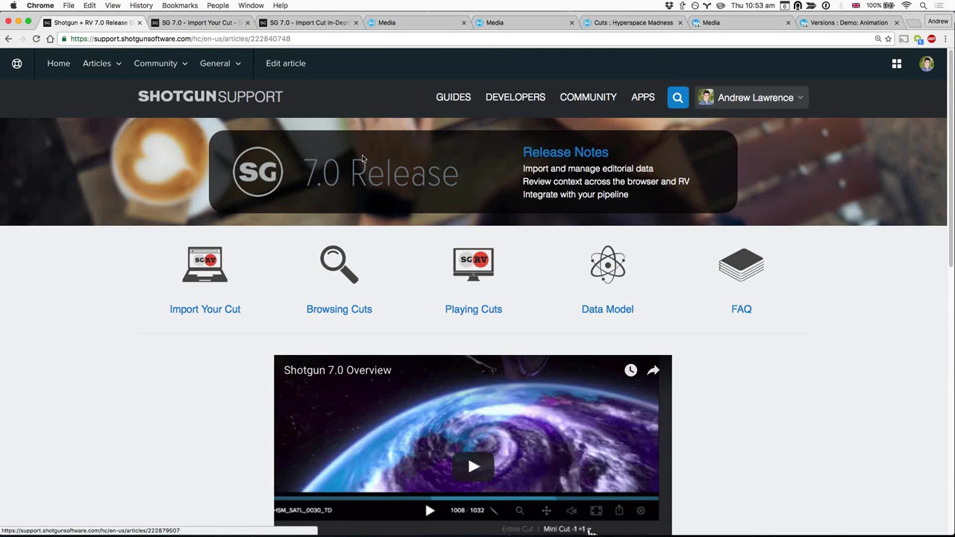
- Open the Data Model article and examine its entity diagram, Cut and Cut Item field details, and data migration options
click(605, 311)
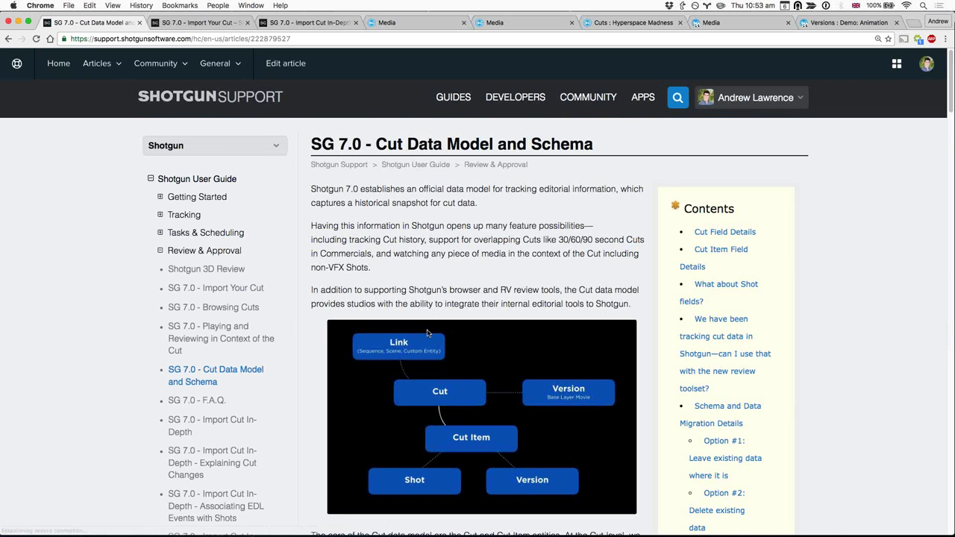
scroll(427, 333, down, 1)
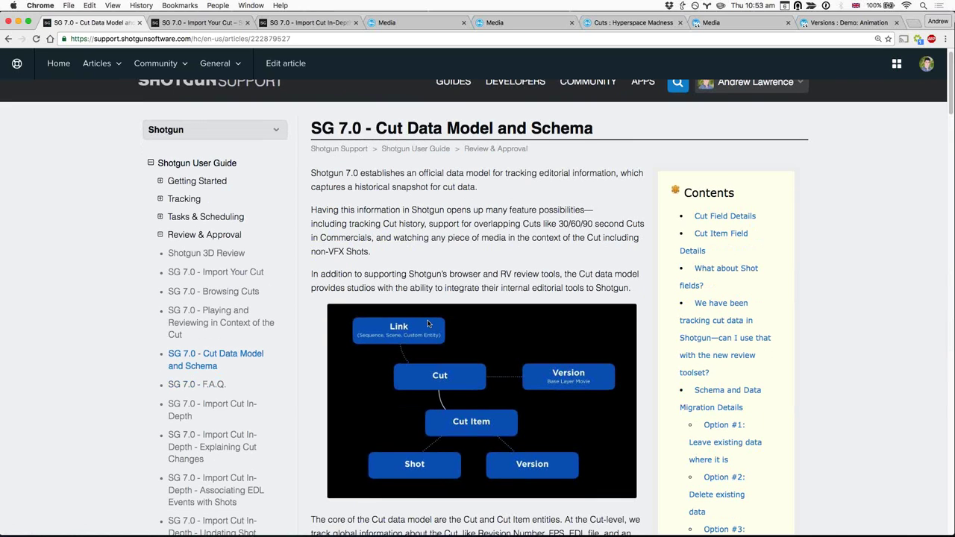
scroll(427, 323, down, 5)
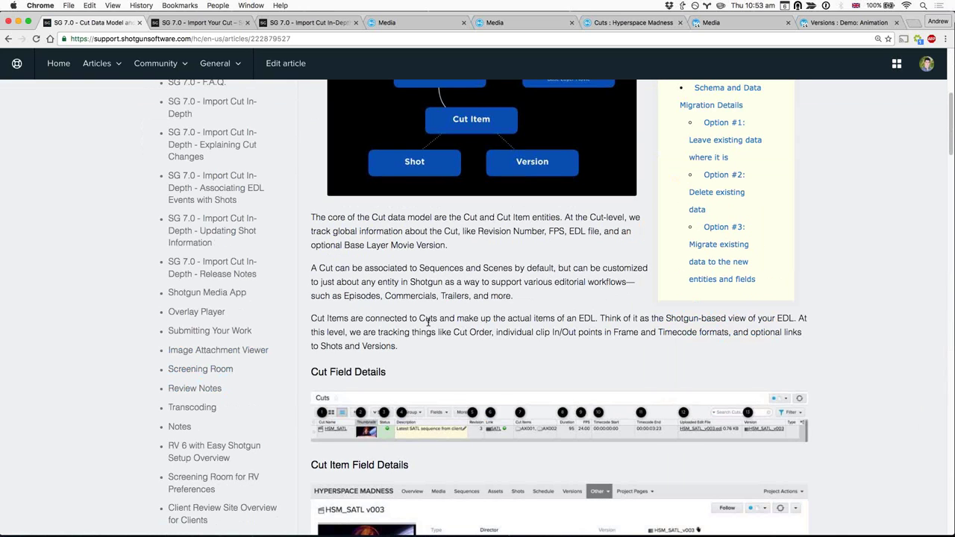
scroll(427, 321, down, 4)
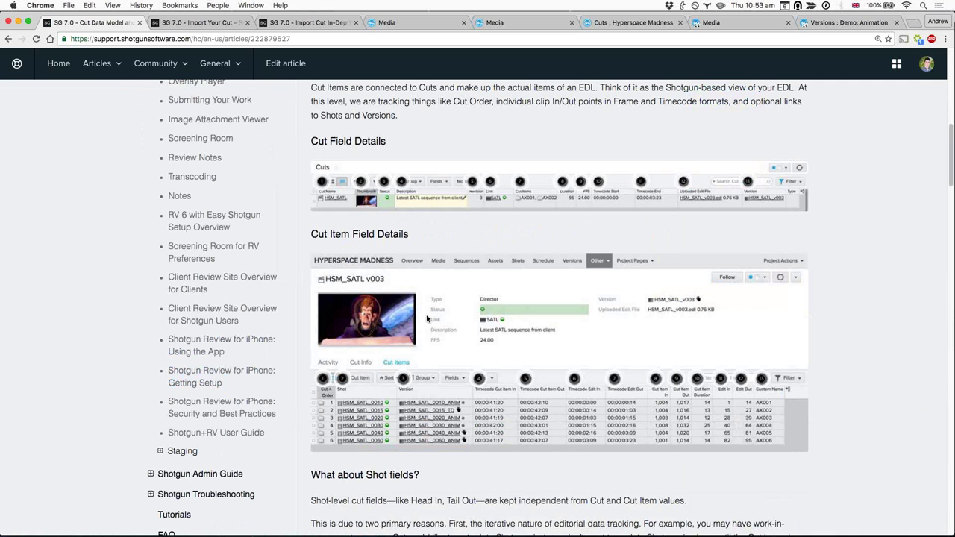
scroll(427, 320, down, 10)
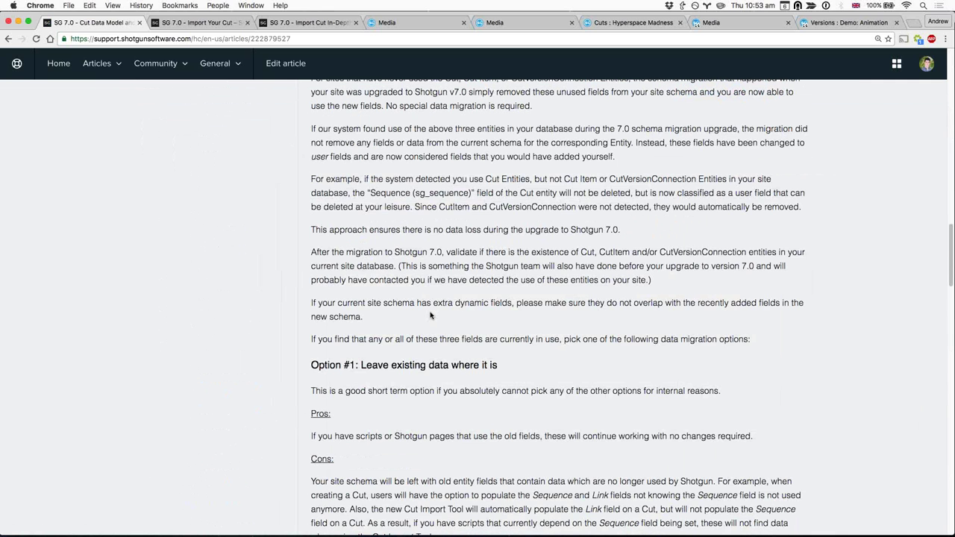
scroll(431, 321, down, 10)
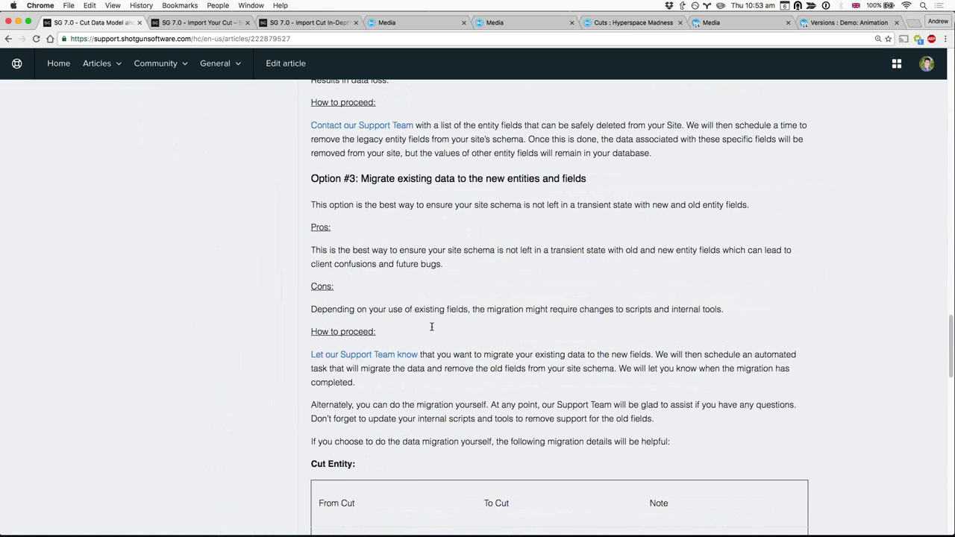
scroll(430, 321, down, 10)
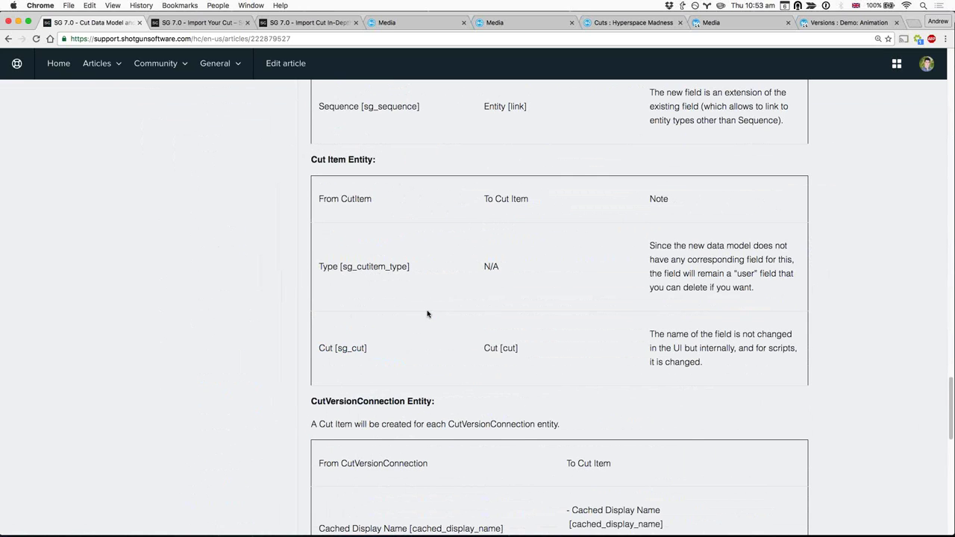
scroll(427, 314, up, 10)
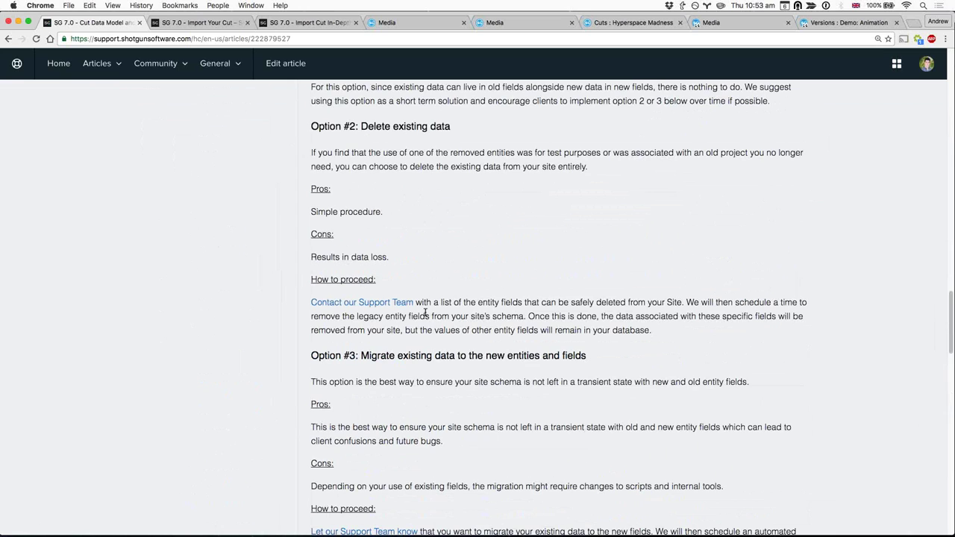
scroll(425, 313, up, 15)
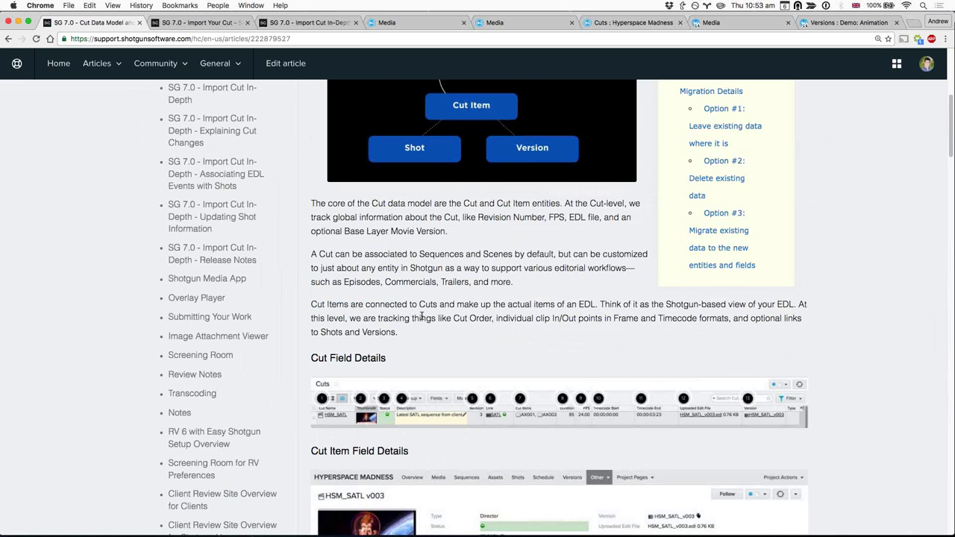
scroll(425, 318, up, 1)
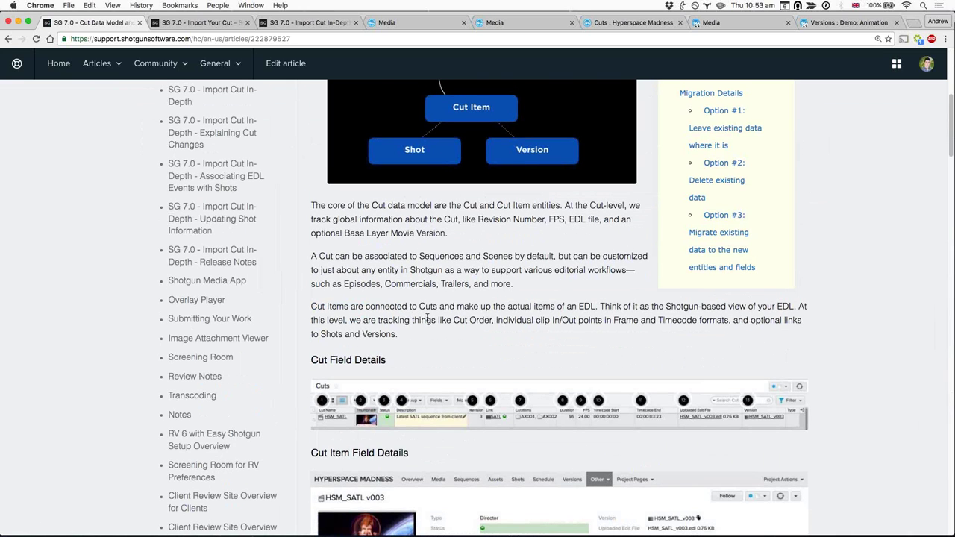
scroll(427, 319, up, 5)
- Return to the release overview, open the FAQ article and examine its question about SG Review versus Screening Room
key(super+bracketleft)
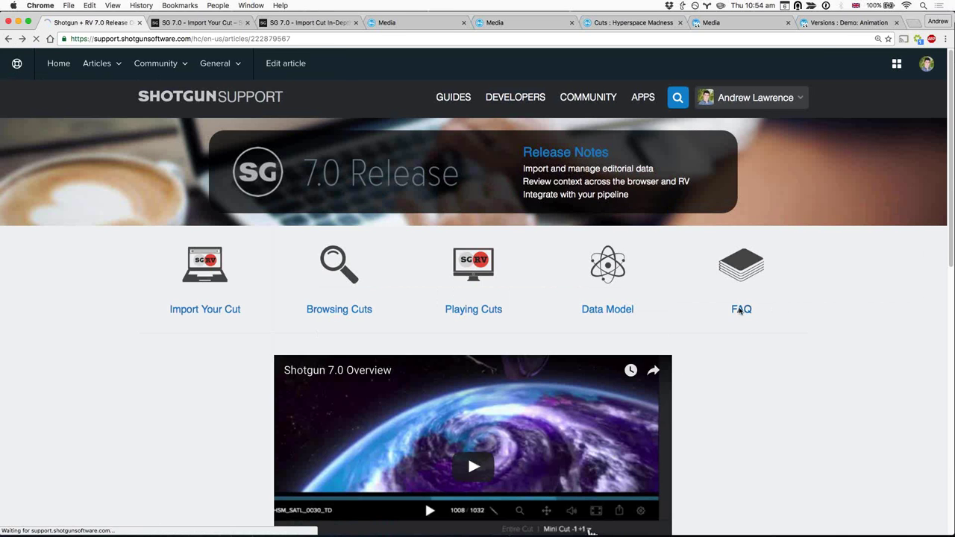
click(739, 309)
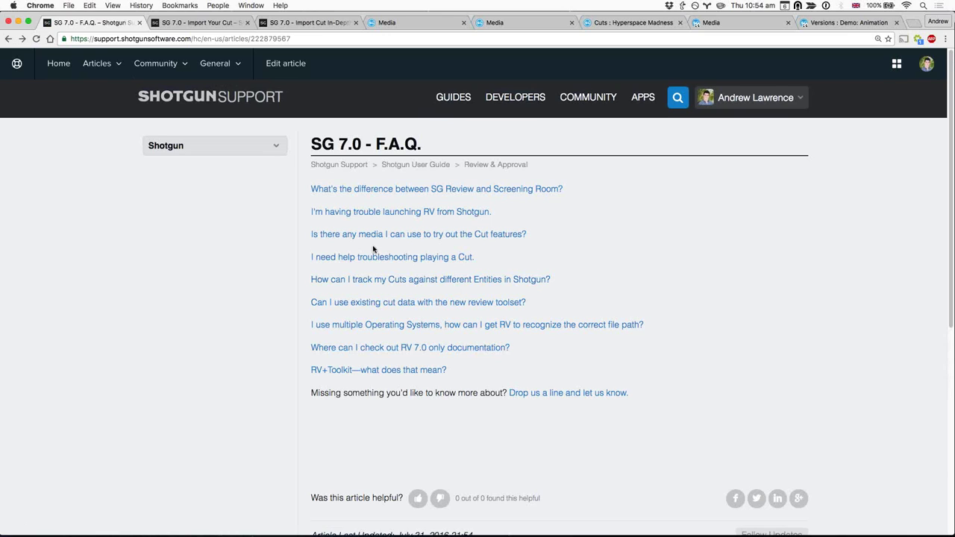
mouse_move(587, 188)
mouse_down()
mouse_move(311, 189)
mouse_move(579, 193)
mouse_up()
drag(296, 197, 589, 194)
click(590, 193)
- Reopen the 7.0 release overview from the Help Center home page, view the Import Your Cut article and return to the overview
click(8, 39)
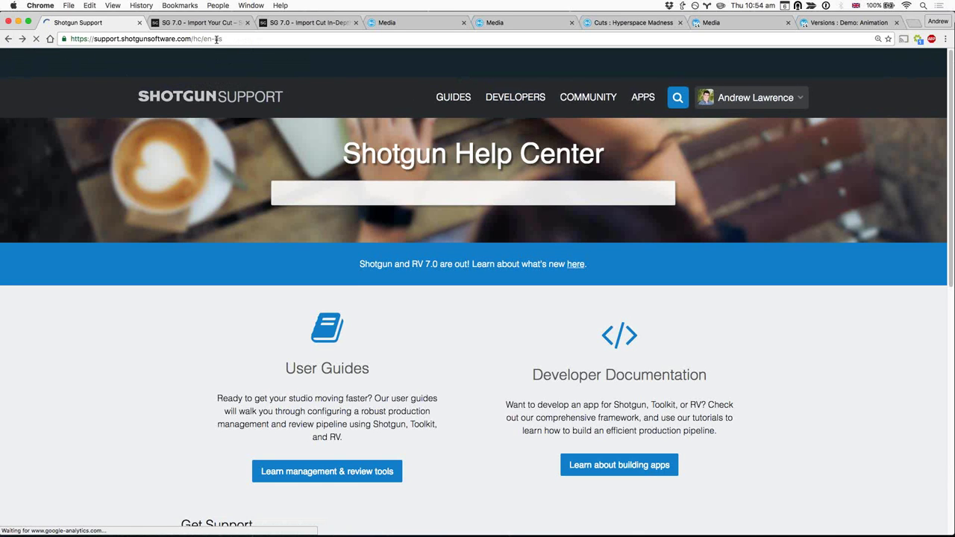
click(575, 264)
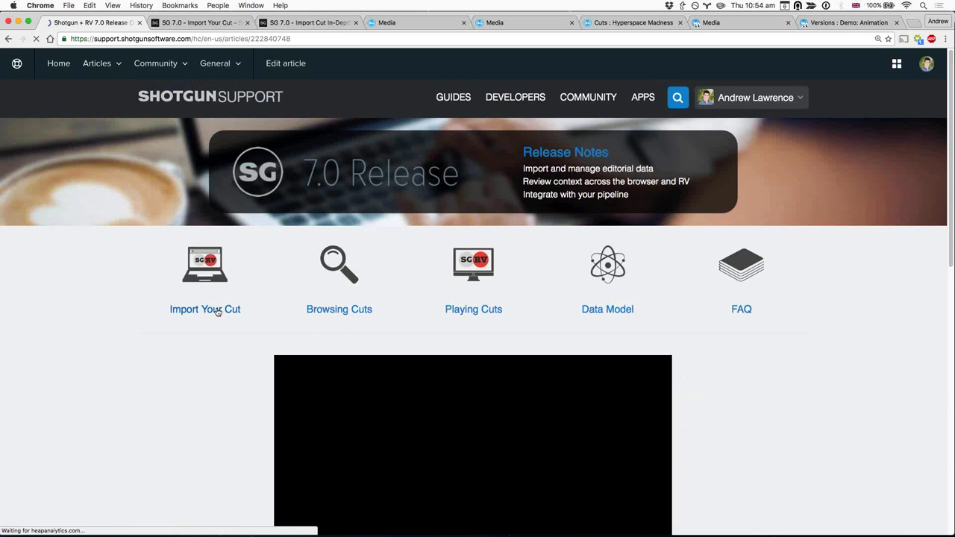
click(218, 311)
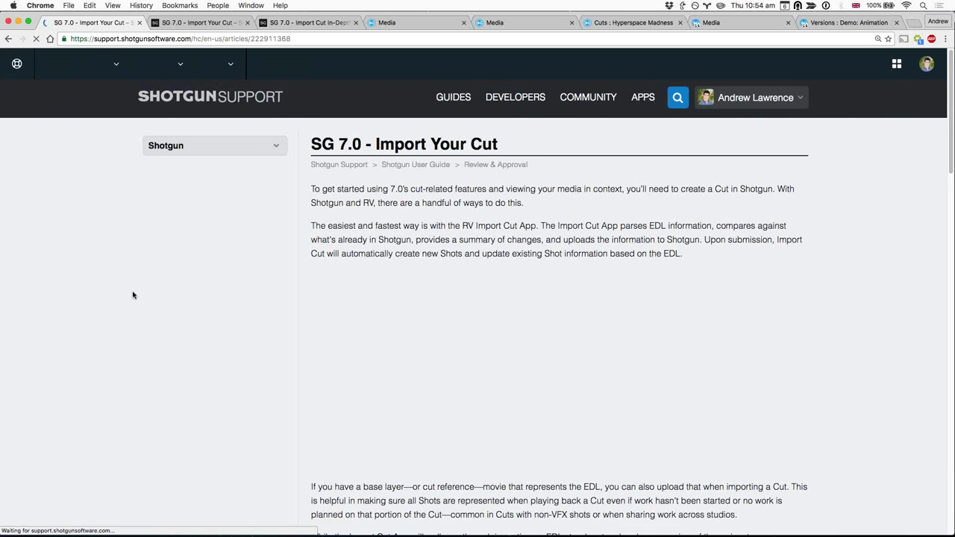
key(super+bracketleft)
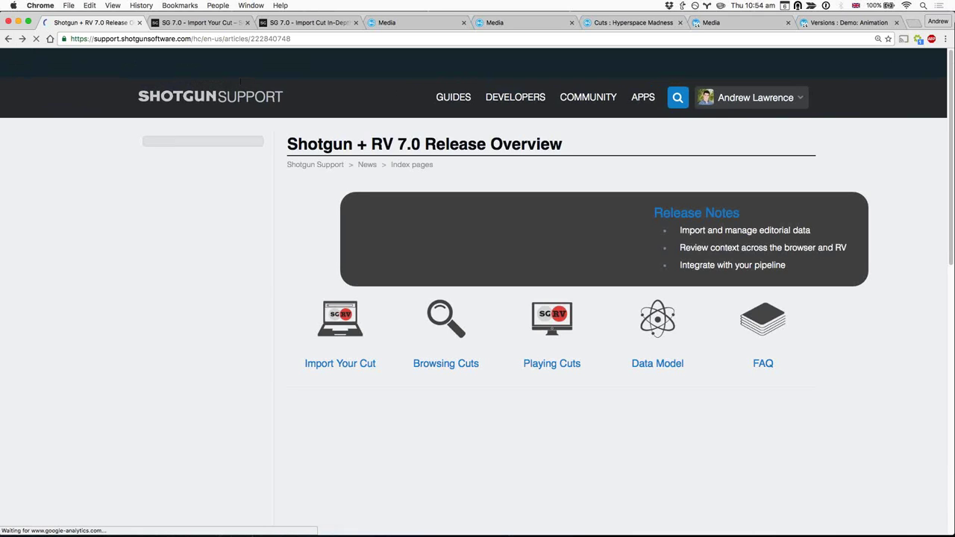
- Look through the already open SG 7.0 - Import Cut In-Depth article and its related guides, and return to the release overview
click(287, 22)
drag(321, 144, 506, 144)
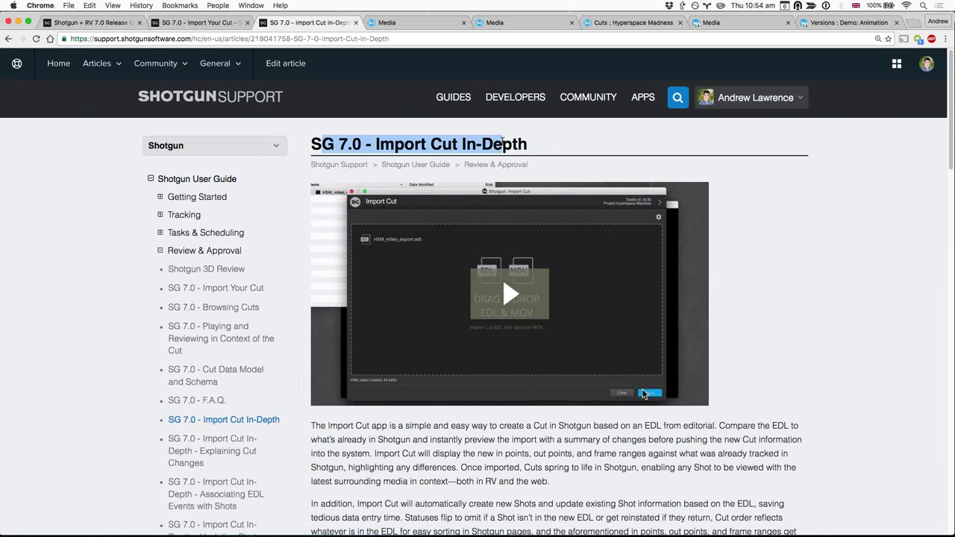
scroll(163, 417, down, 2)
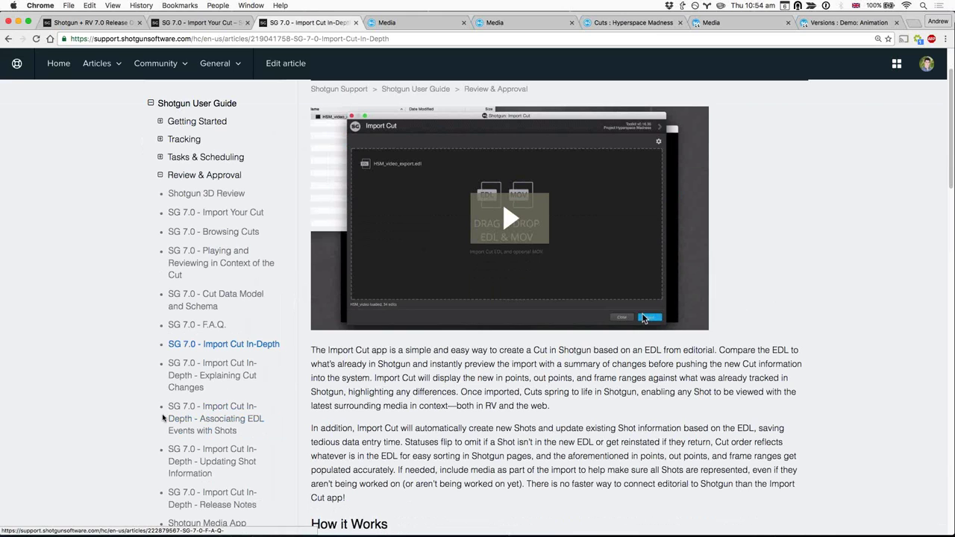
scroll(162, 417, down, 3)
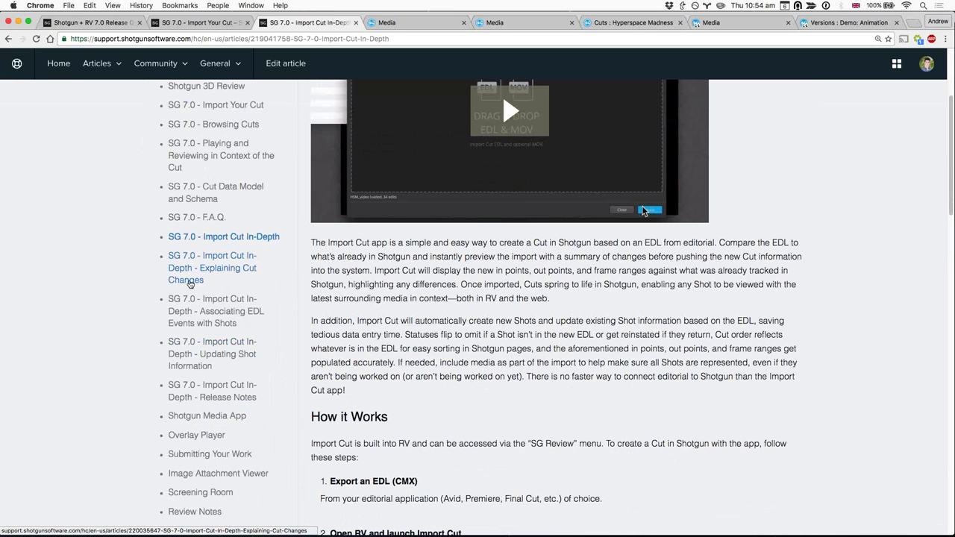
key(super+1)
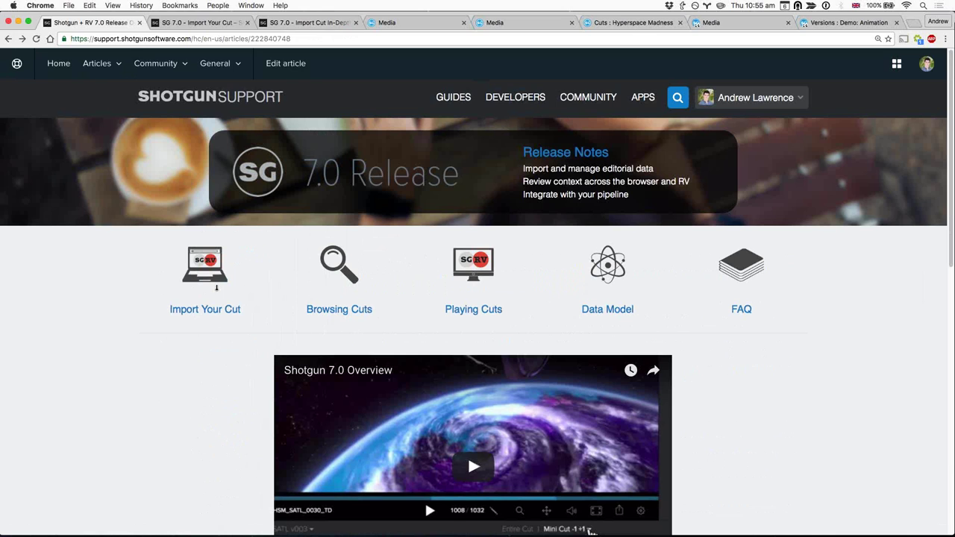
- Open the global Media page on the Shotgun demo site, view its Playlists and Cuts lists, and return to the Browse list
click(400, 23)
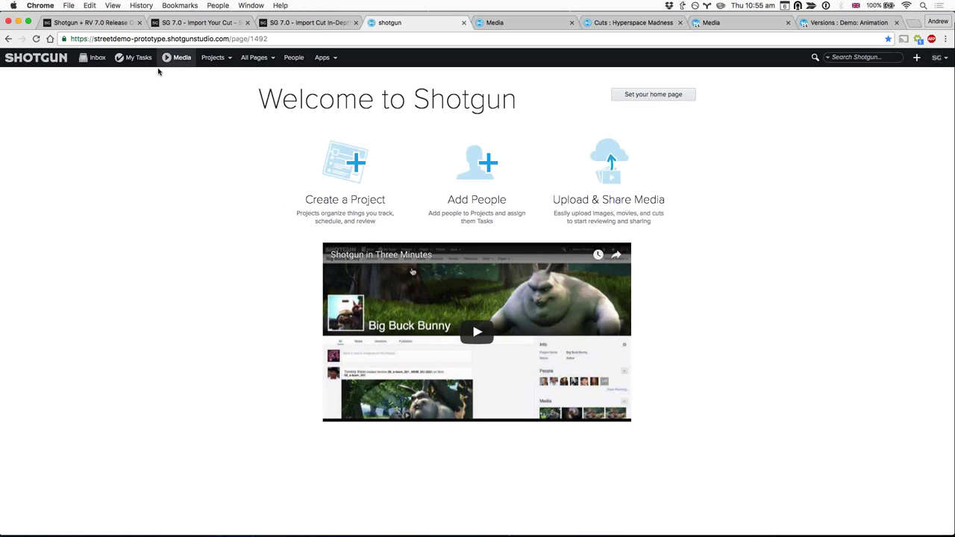
click(179, 58)
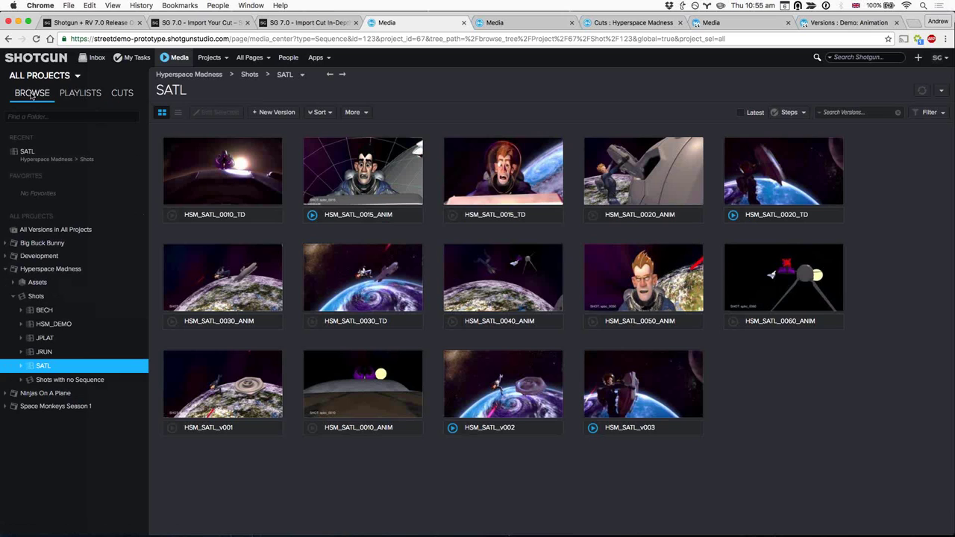
click(71, 94)
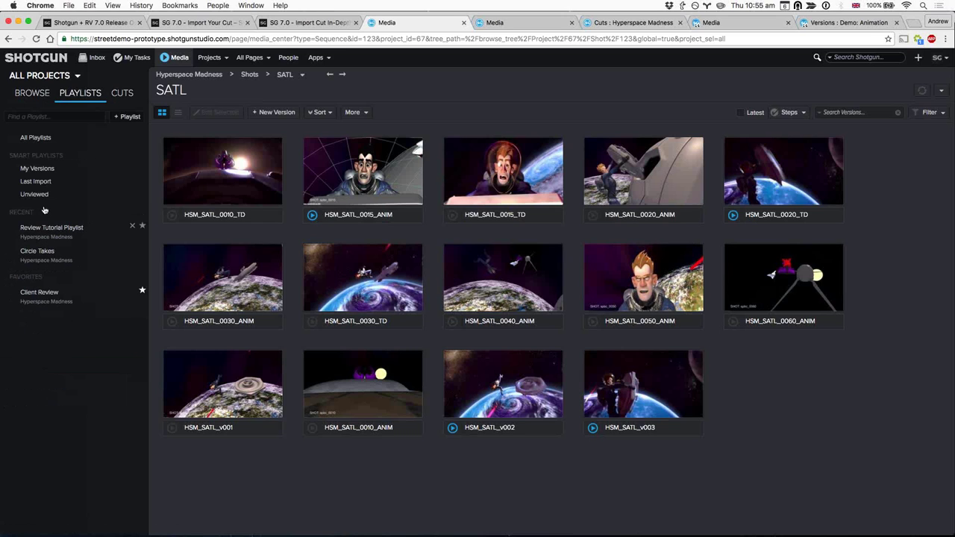
click(124, 95)
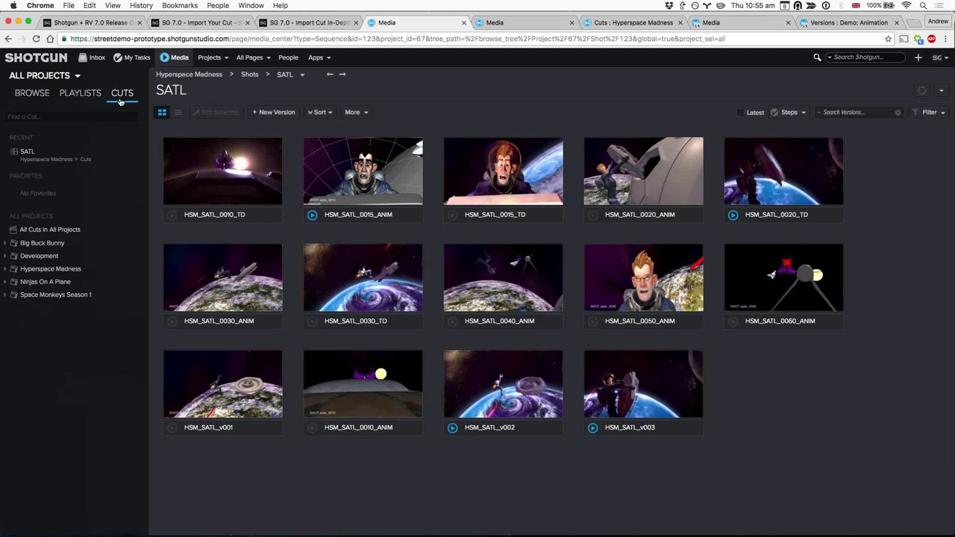
click(45, 96)
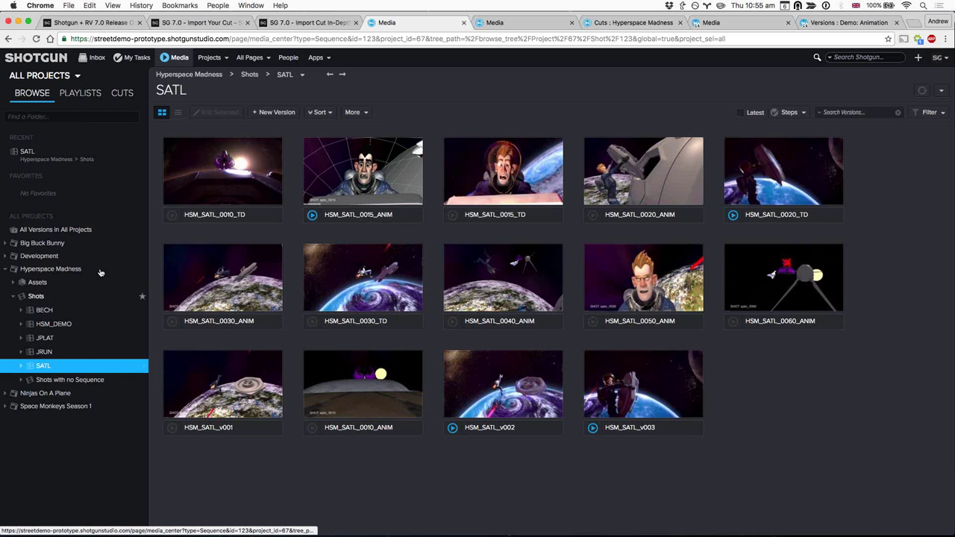
- Play the HSM_SATL_0010_TD version, pause it and step backwards through its frames to frame 1015
click(172, 215)
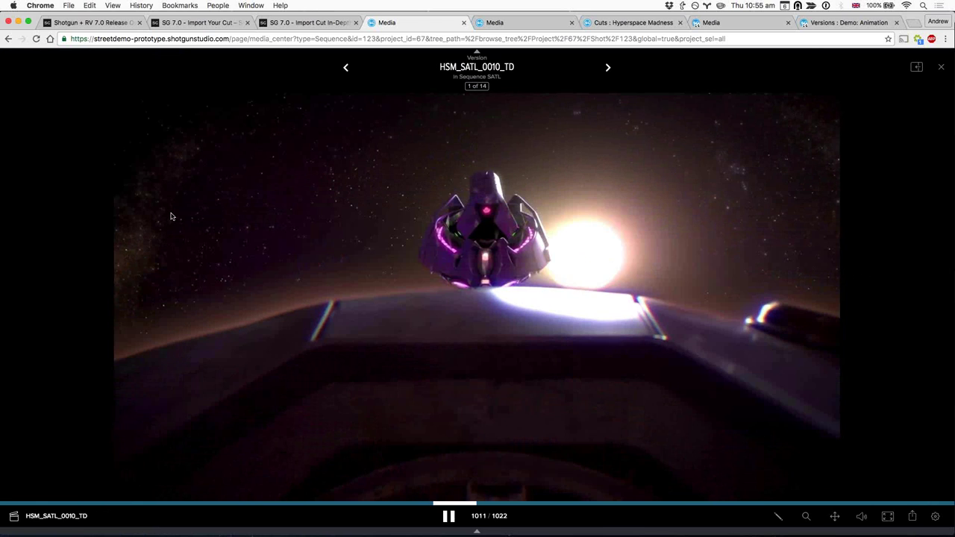
key(space)
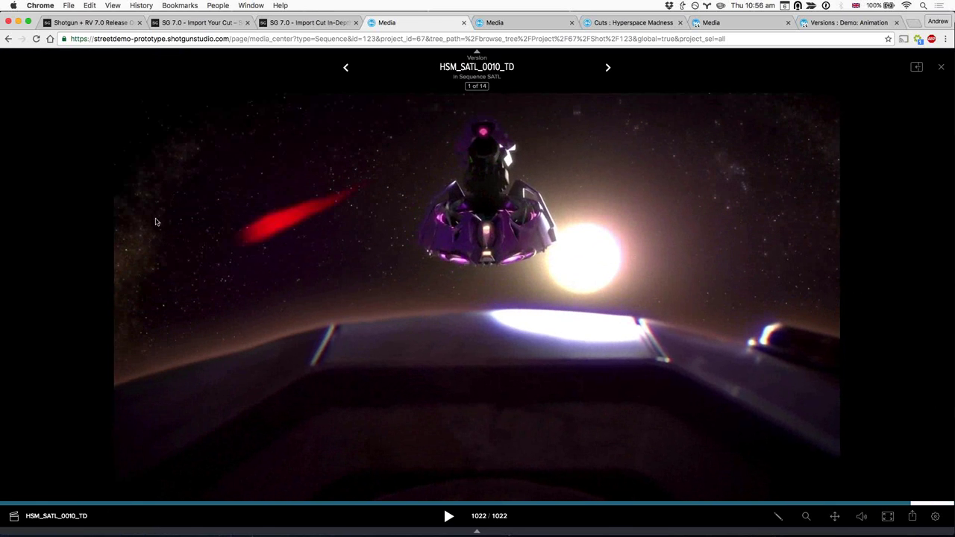
key(Left)
key(Left)
key(Left)
key(Left)
key(Left)
key(Left)
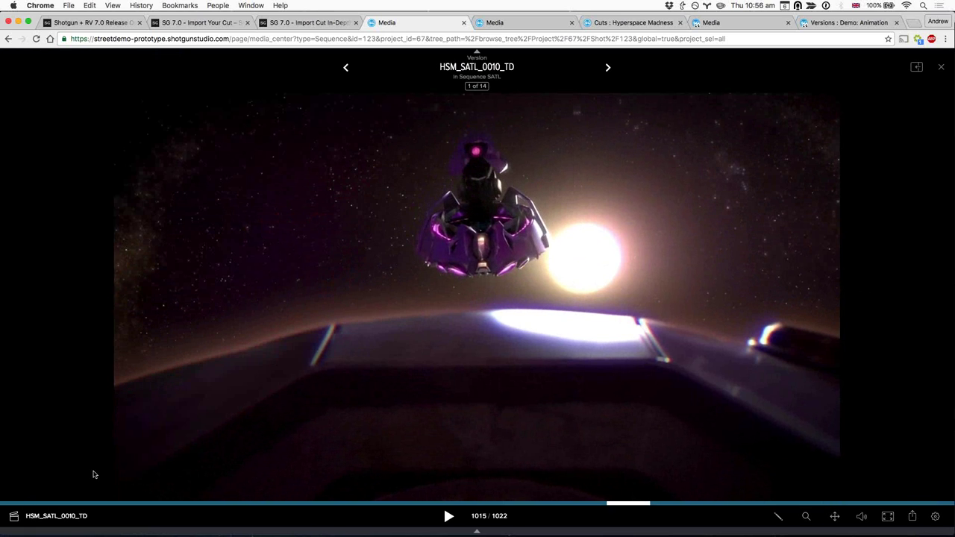
- Resume playback of HSM_SATL_0010_TD, pause it again and step forward frame by frame to frame 1018
key(space)
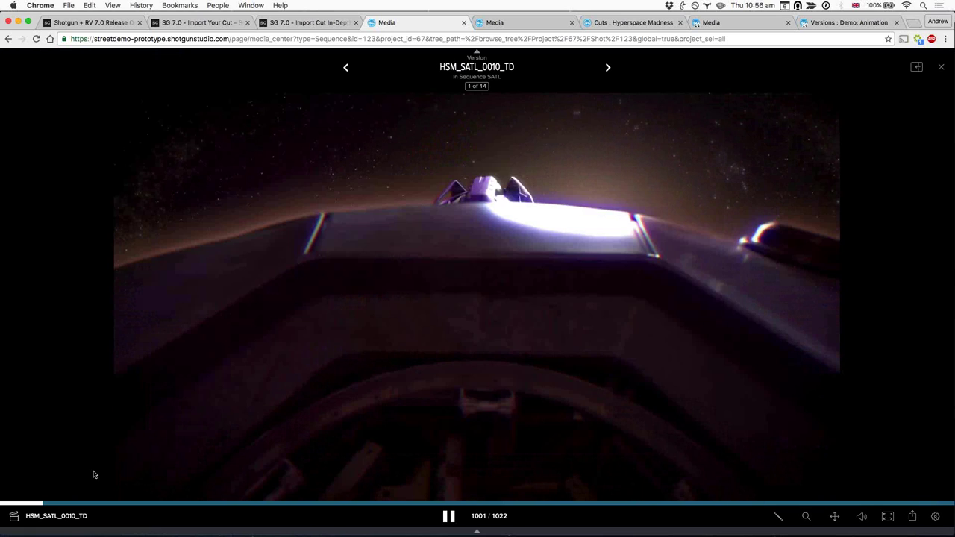
key(space)
key(Right)
key(Right)
key(Right)
key(Right)
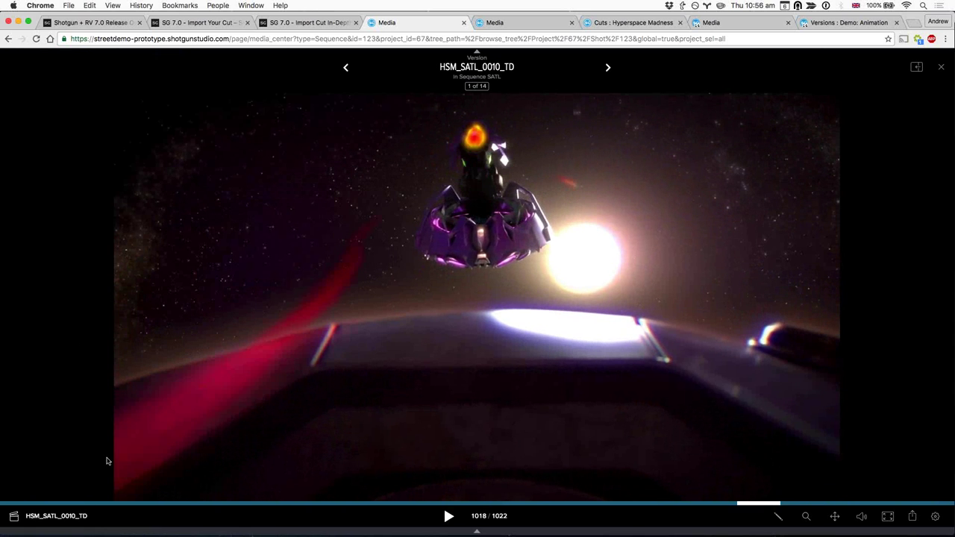
- Show the version within its cut HSM_TV_TRAILER_031E_30S v001 as the Entire Cut, and play and scrub to the second clip
click(14, 520)
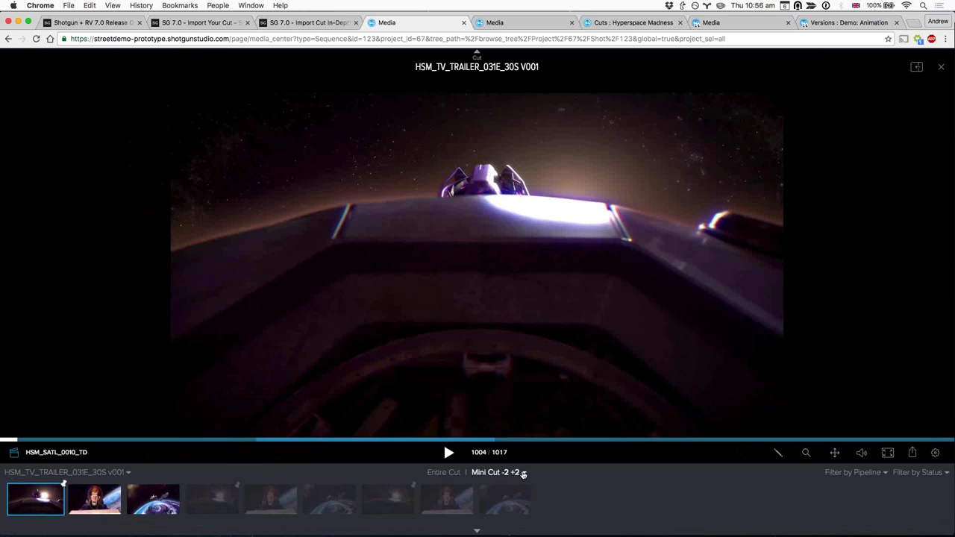
click(442, 475)
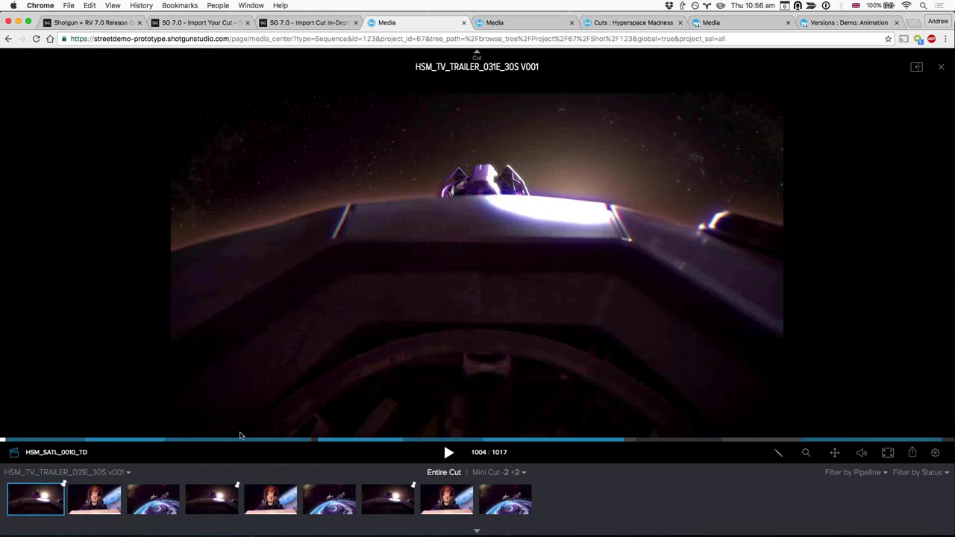
key(space)
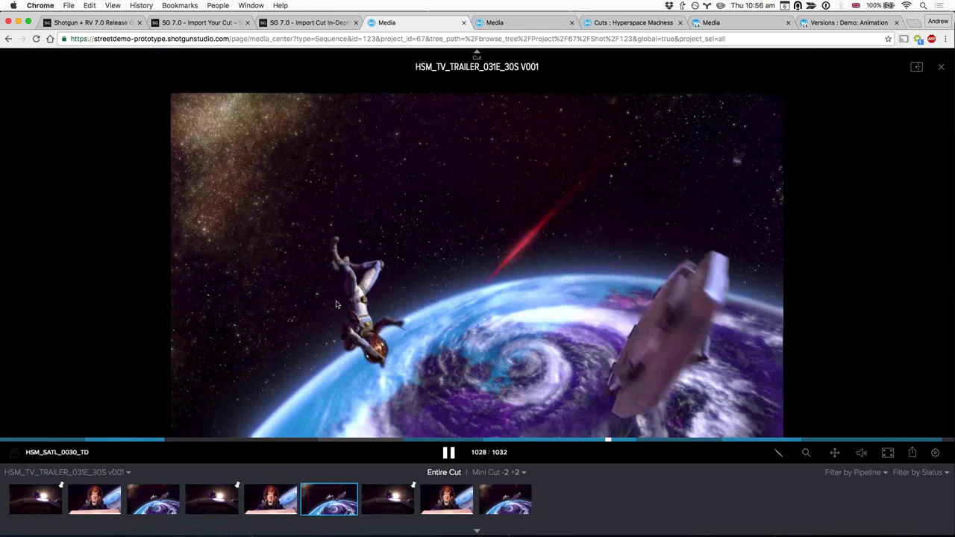
click(444, 448)
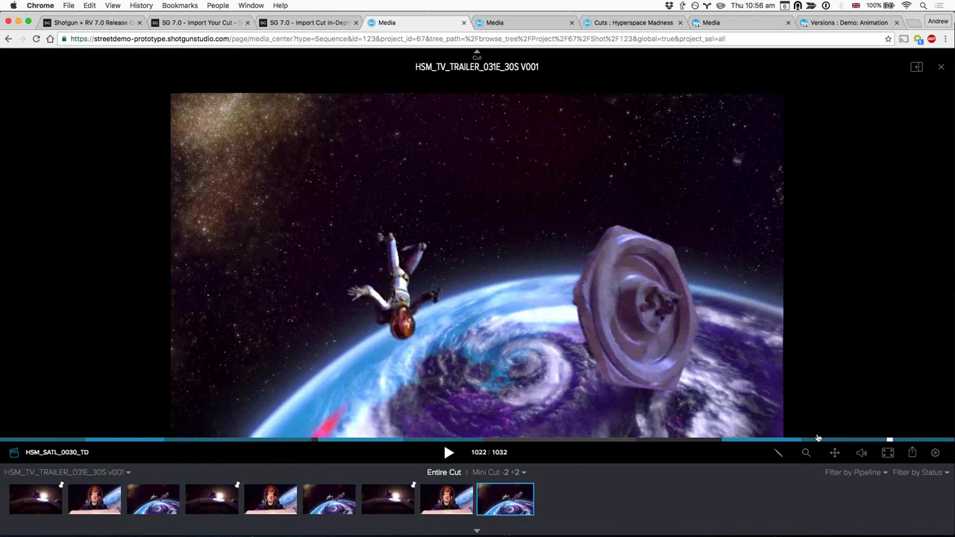
click(890, 440)
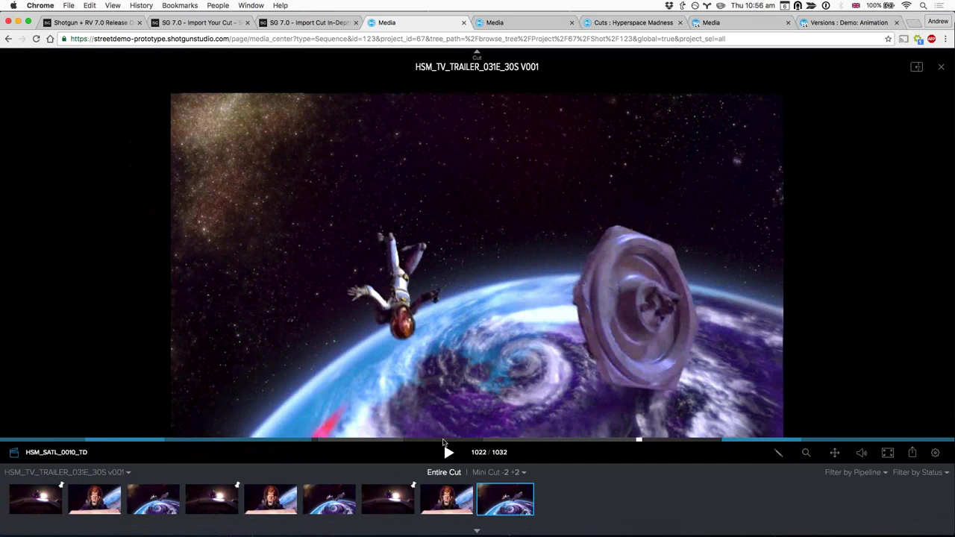
click(131, 440)
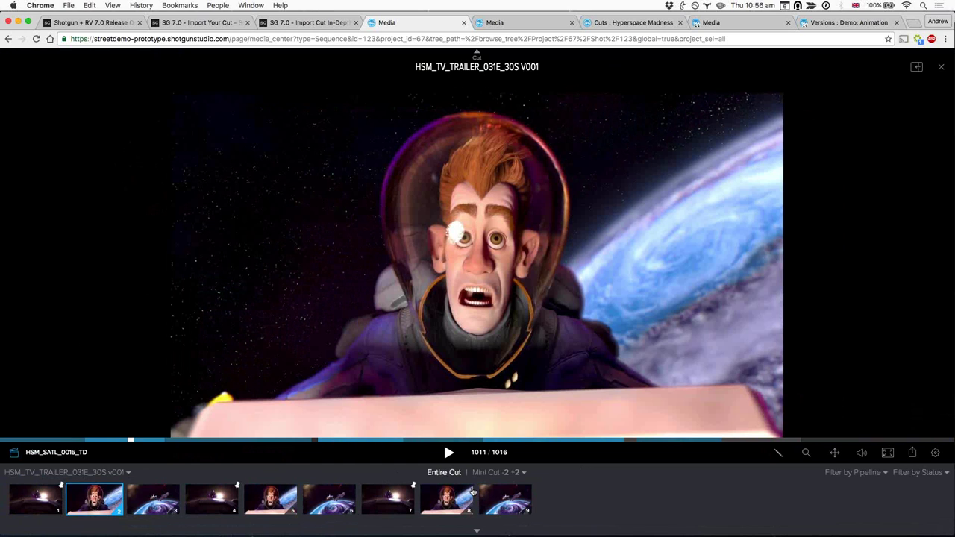
- Switch to the Mini Cut -1 +2 view and play through its clips, jumping ahead to HSM_SATL_0015_TD
click(496, 473)
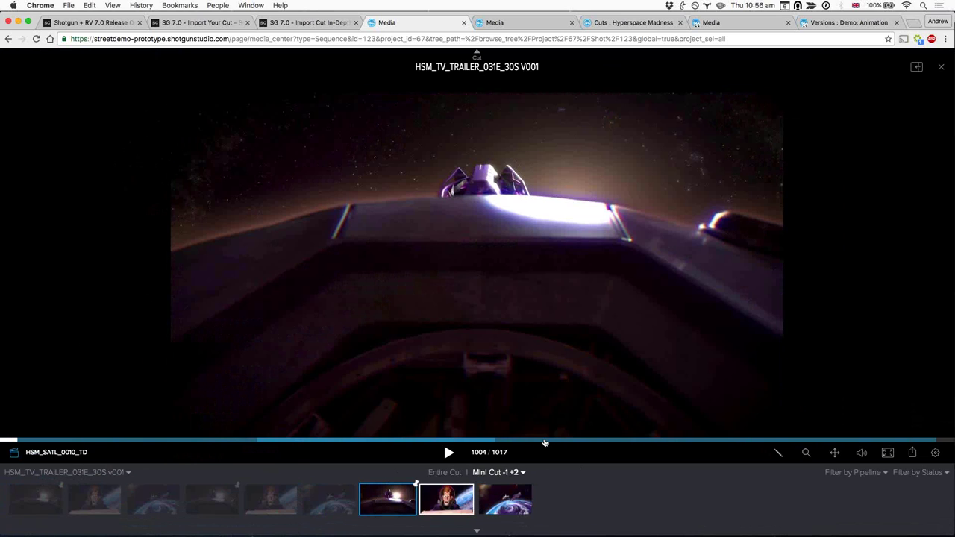
click(293, 344)
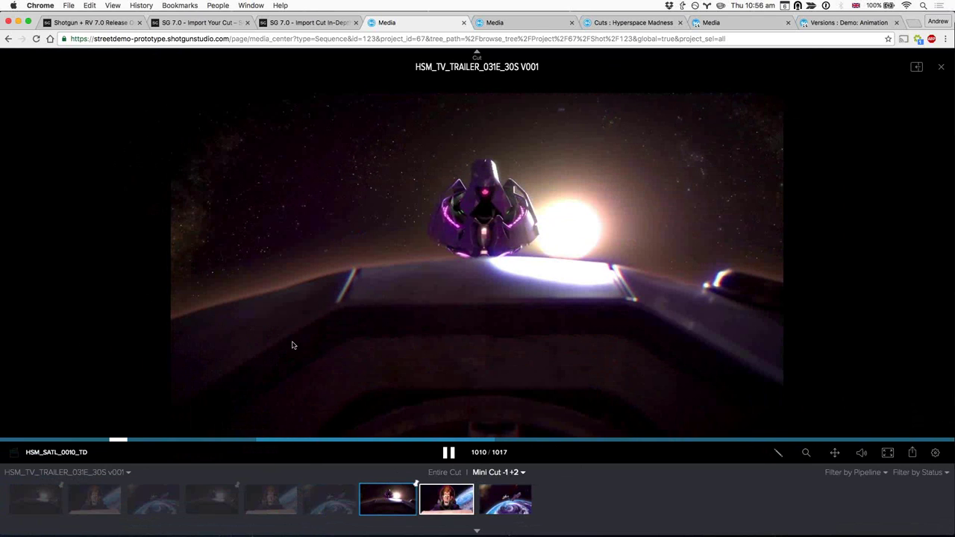
click(297, 342)
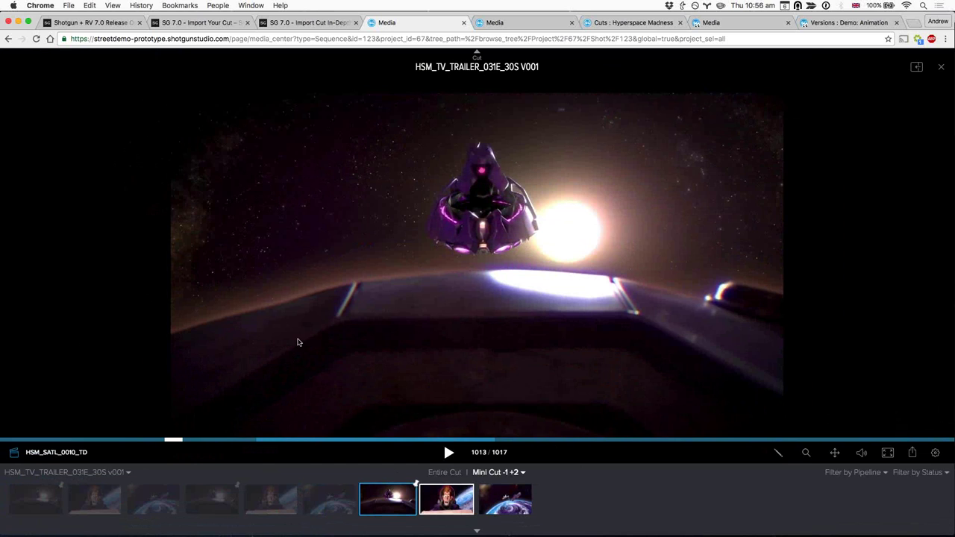
key(Down)
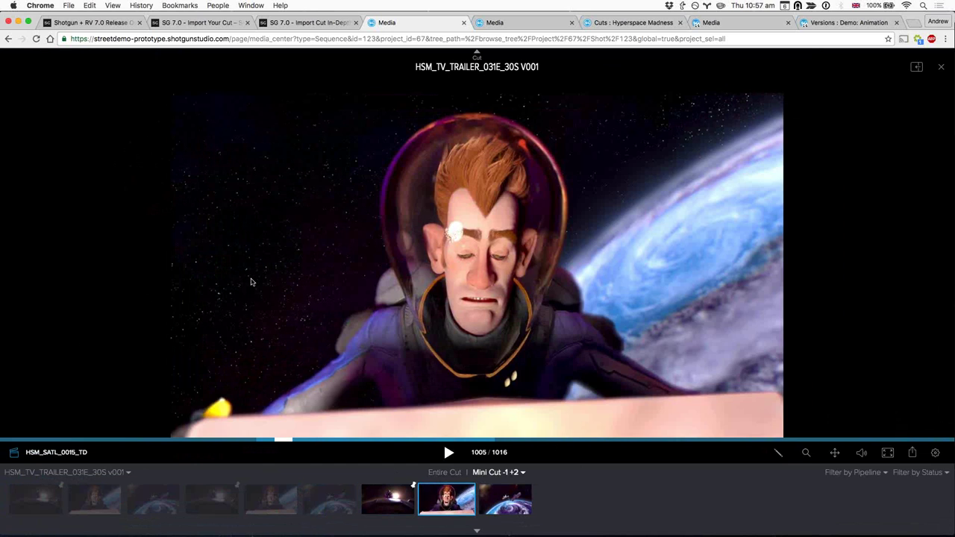
click(351, 256)
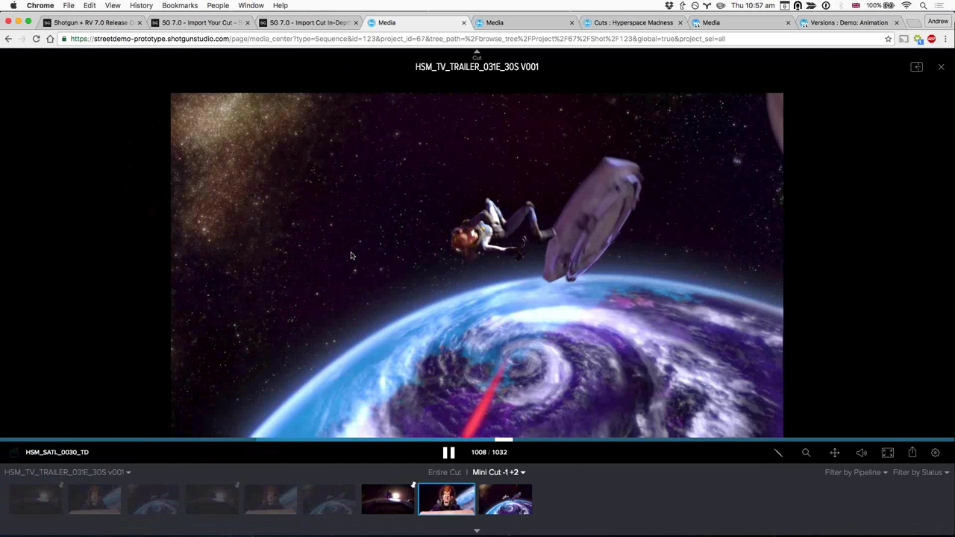
- Try the Anm and Comp pipeline steps, set the cut's pipeline filter to Latest in Pipeline and play the mini cut
click(851, 473)
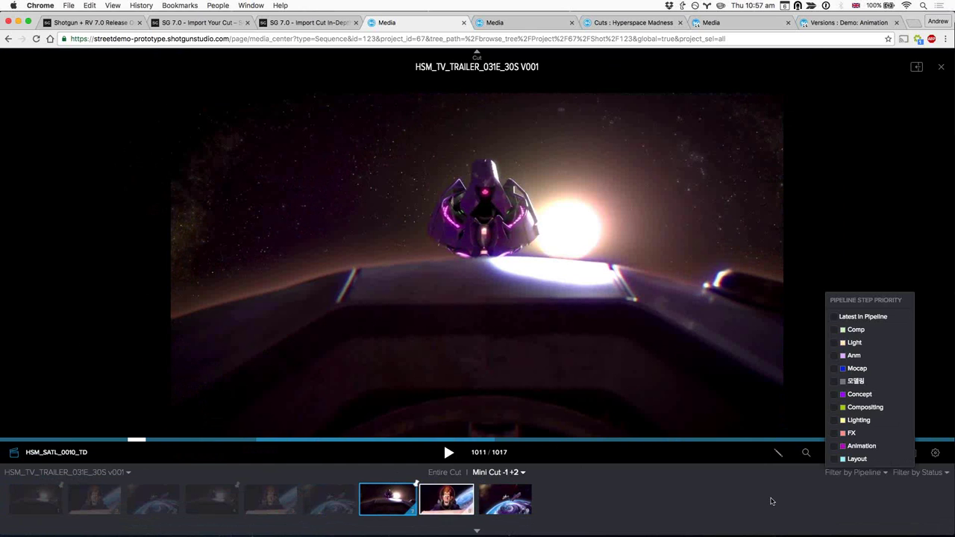
click(870, 475)
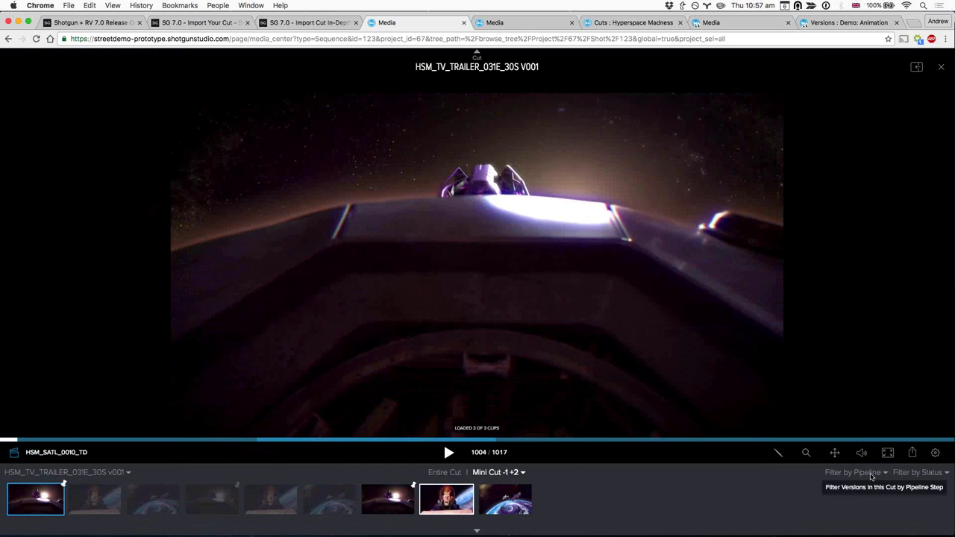
click(871, 474)
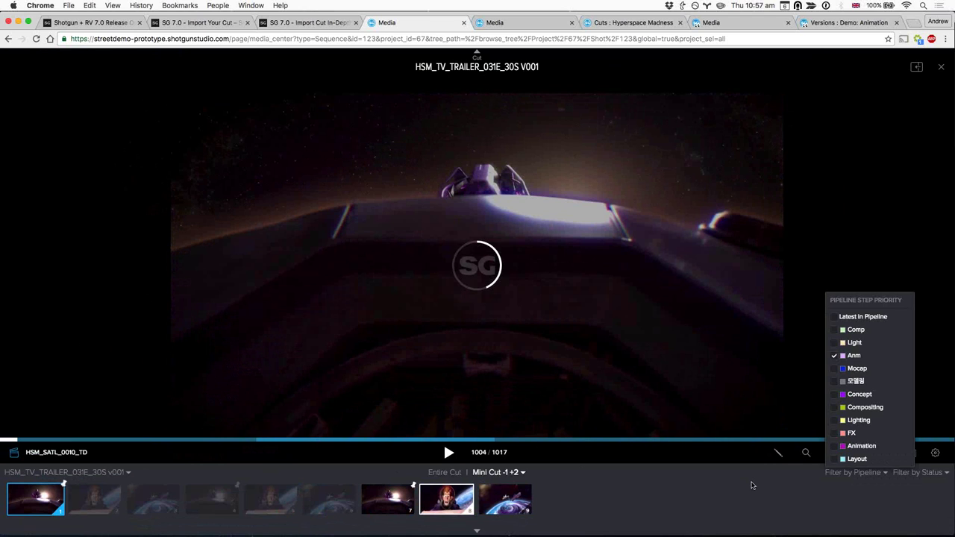
click(850, 329)
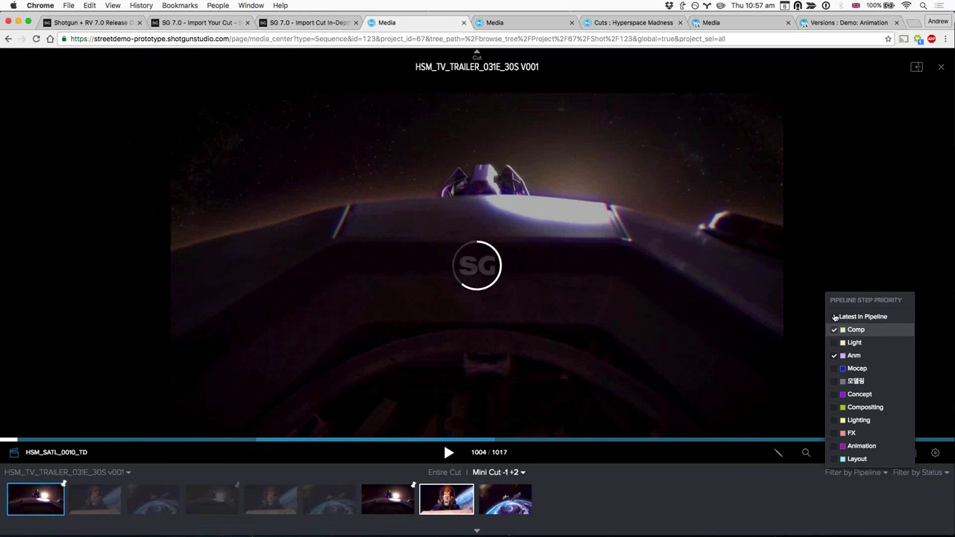
click(834, 318)
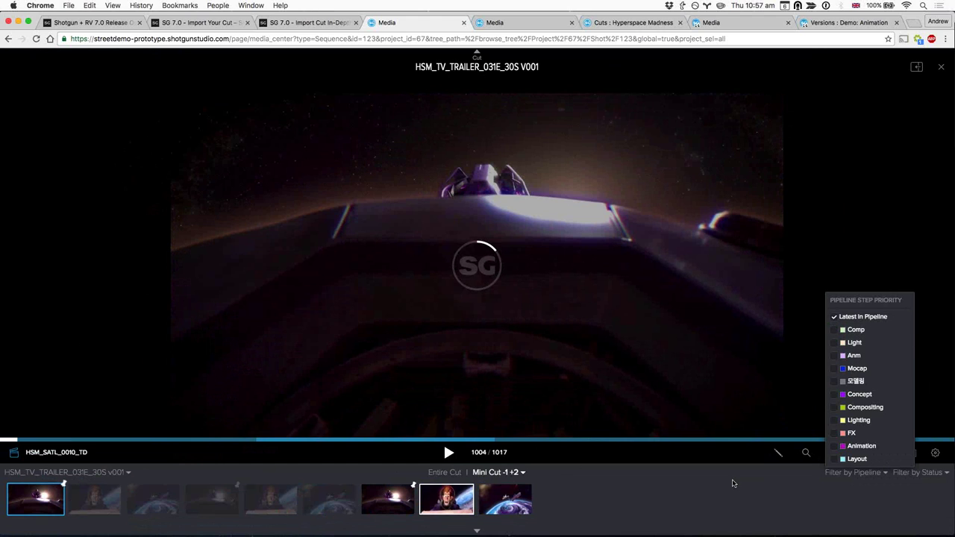
click(658, 488)
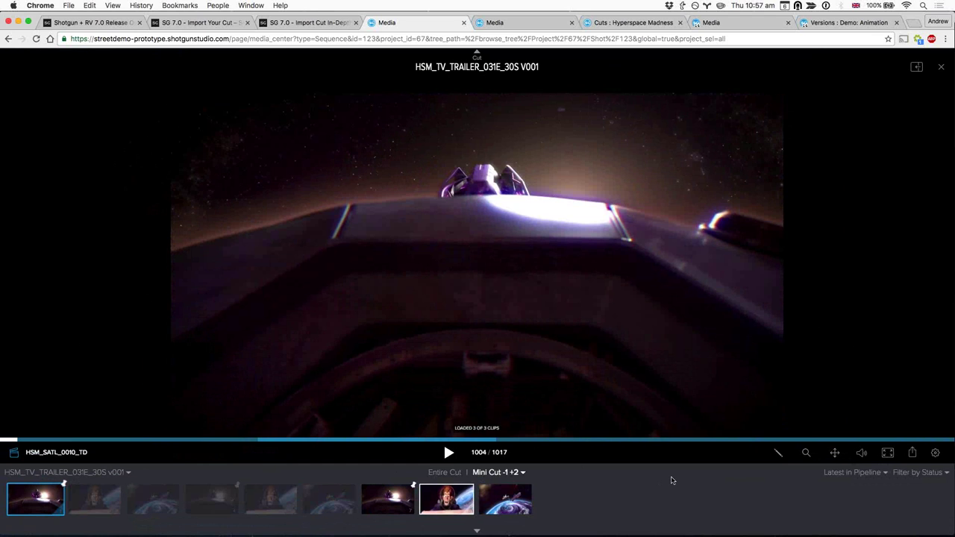
key(space)
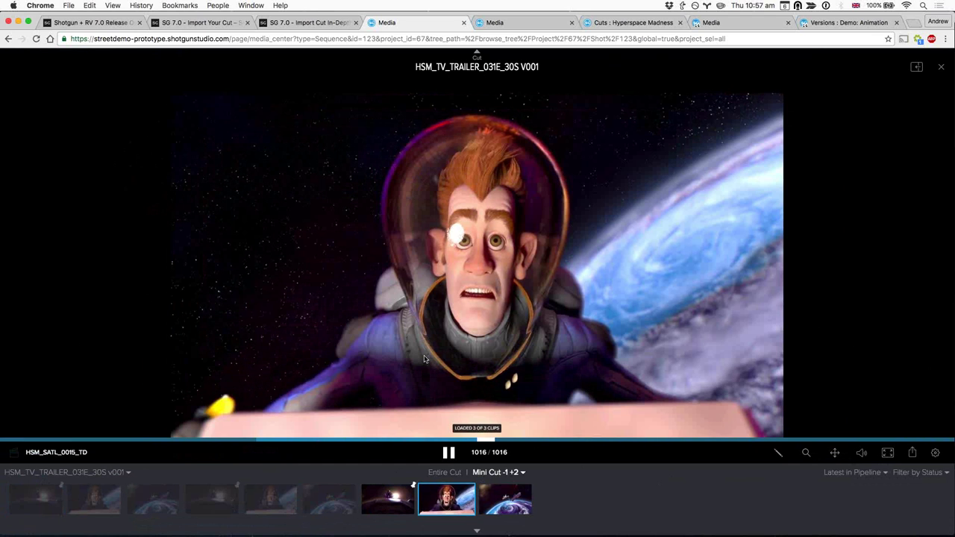
- Look at the status filter, switch the player to the HSM_SATL v003 cut and play it
click(917, 472)
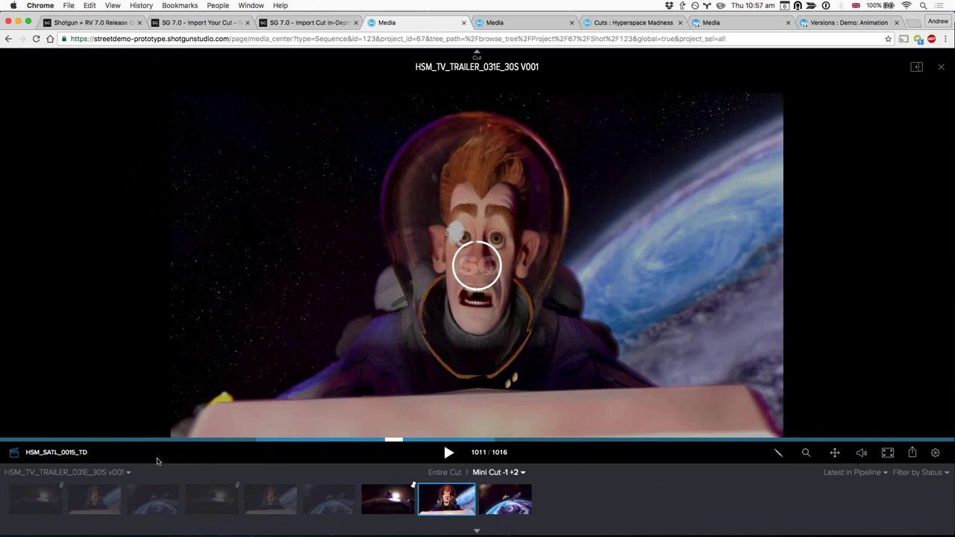
click(120, 472)
click(164, 453)
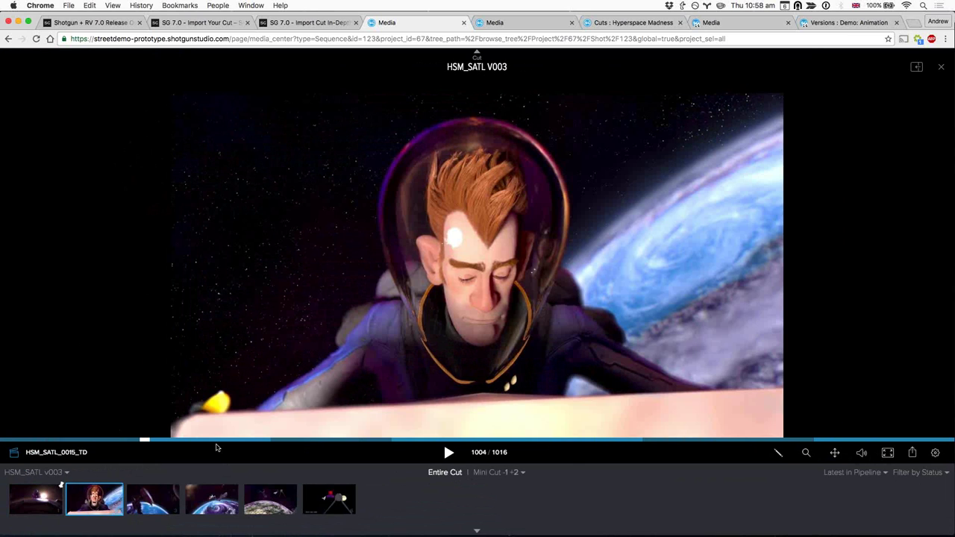
key(space)
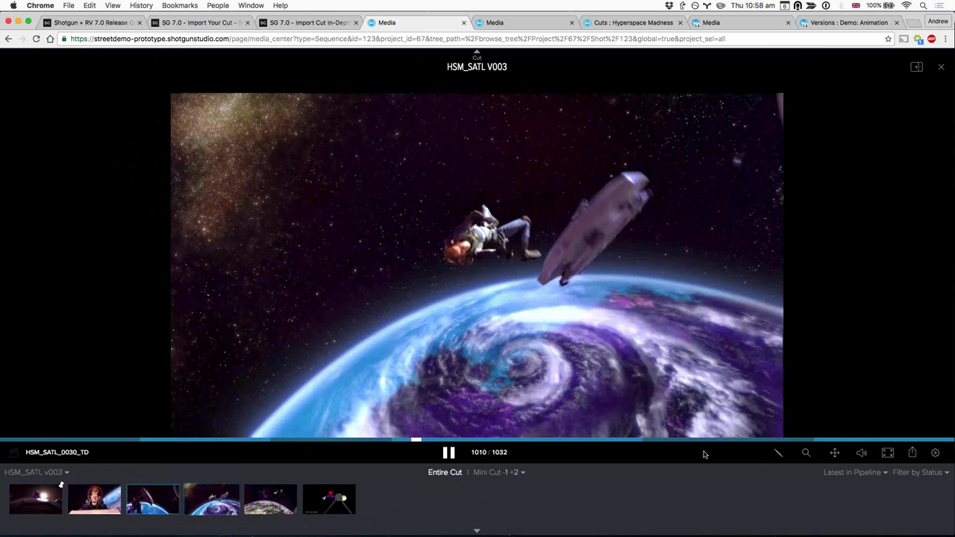
click(52, 472)
mouse_move(97, 469)
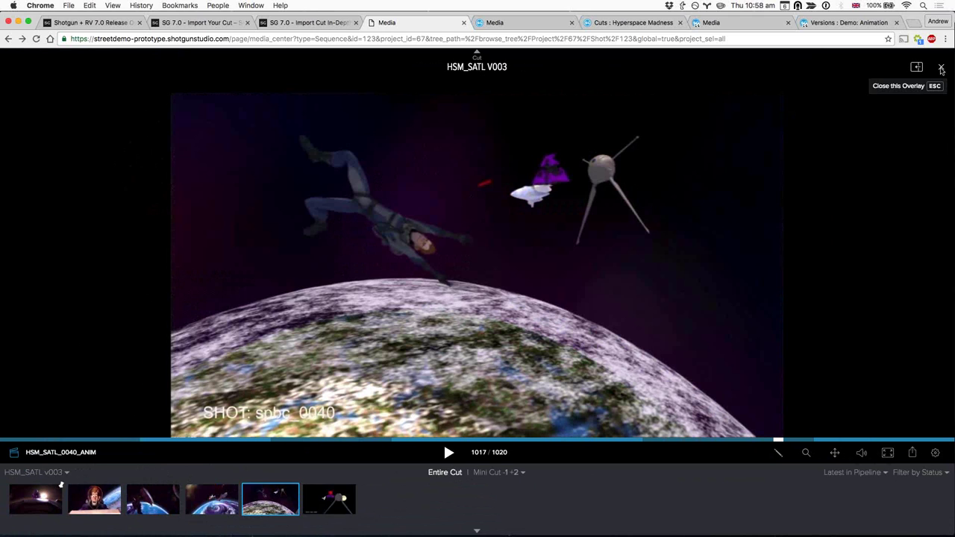
- Close the player and open the HSM_SATL v003 cut from the SATL cuts of the Hyperspace Madness project
click(941, 70)
click(121, 94)
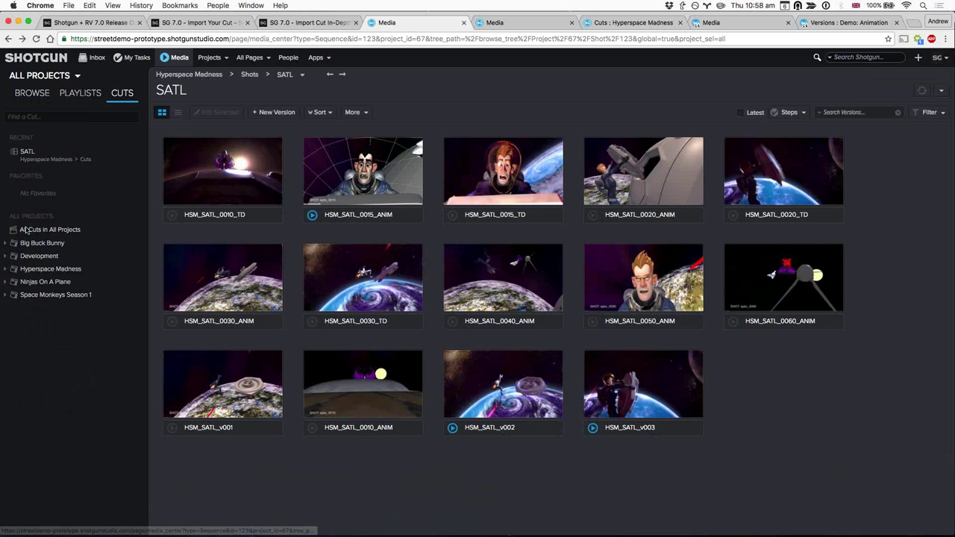
click(5, 269)
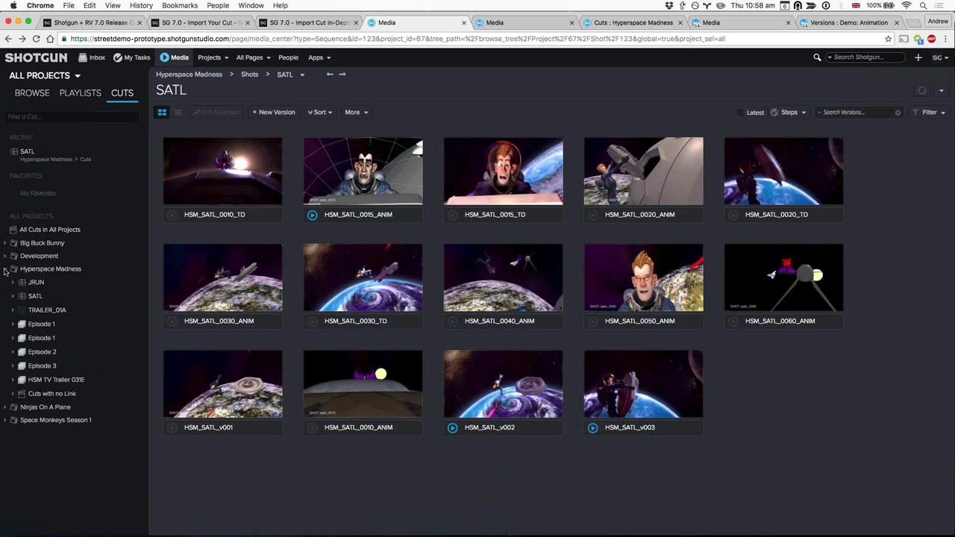
click(35, 338)
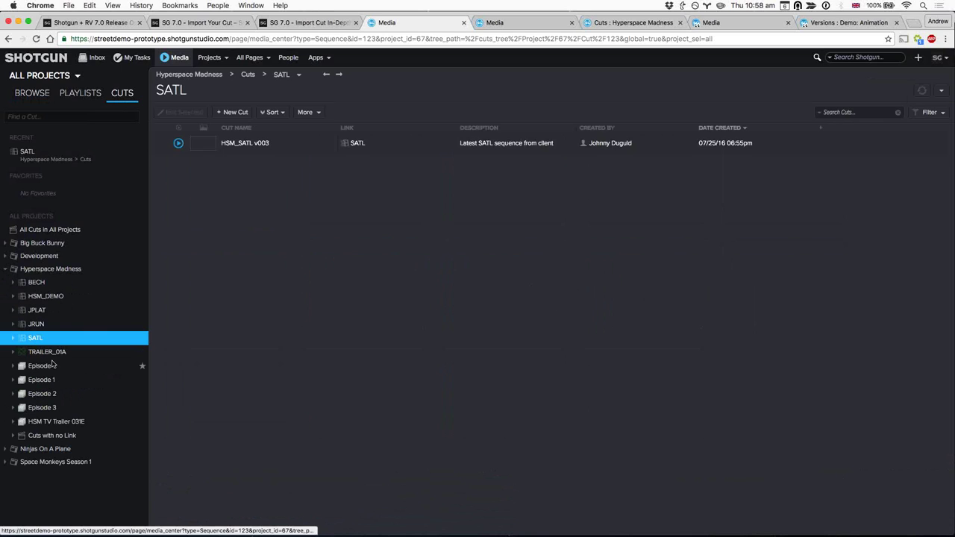
click(198, 143)
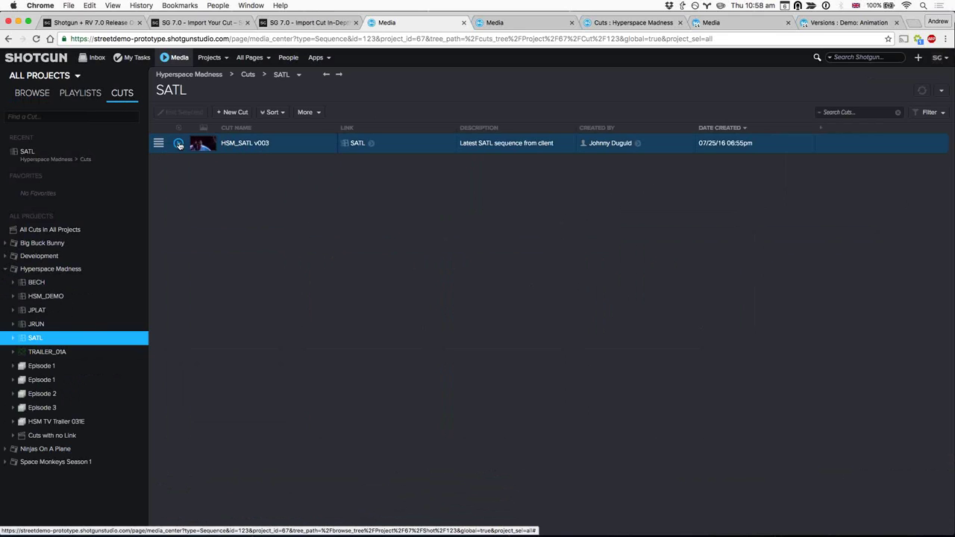
click(179, 145)
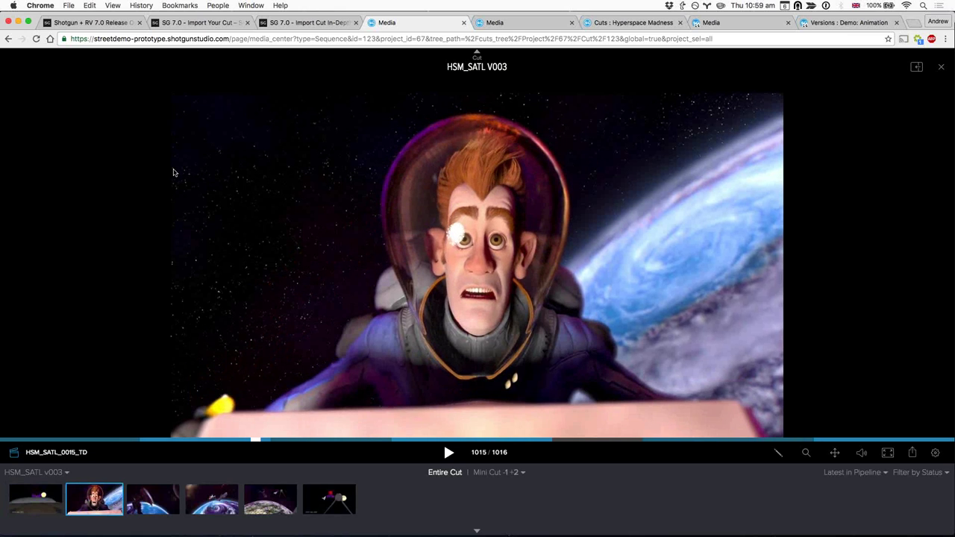
- Show the version's notes beside the player and scrub through the cut to HSM_SATL_0030_TD
key(Left)
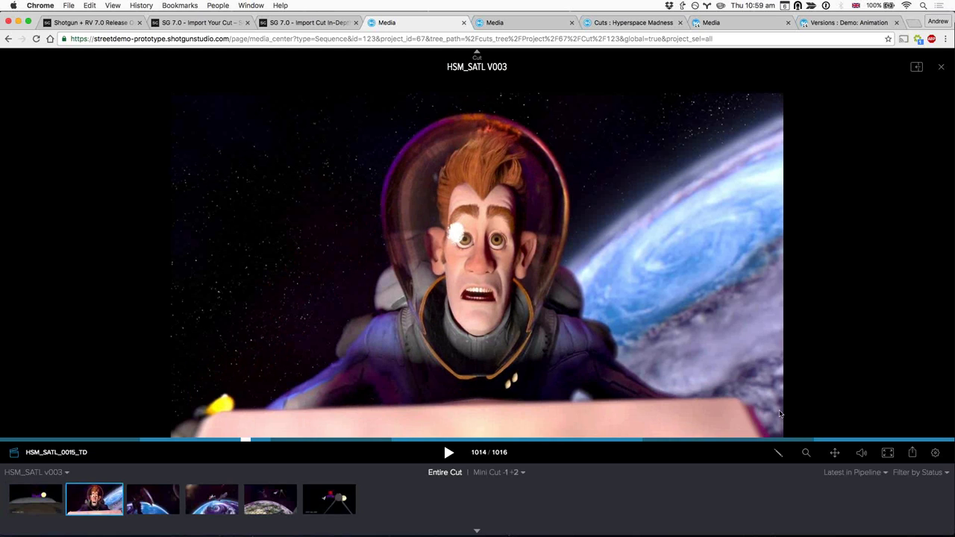
key(i)
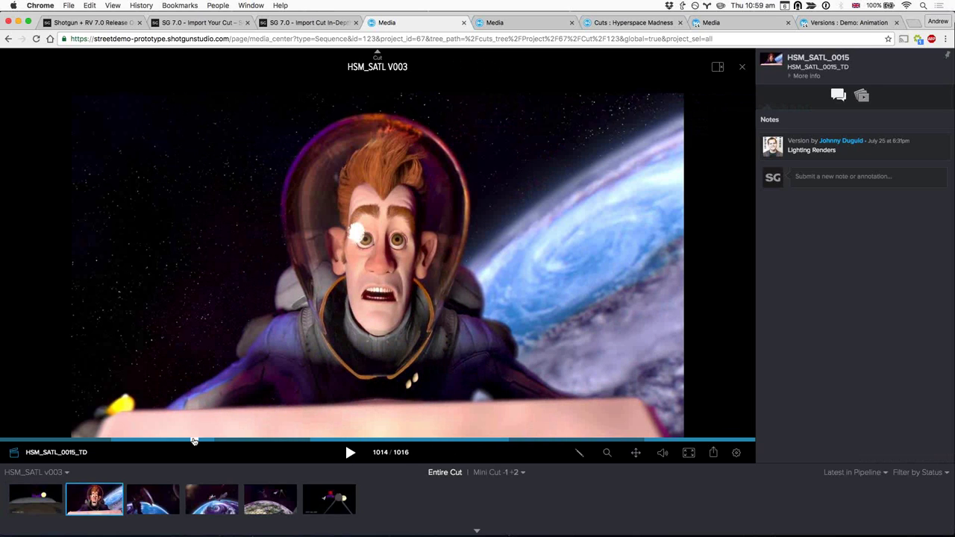
drag(102, 436, 274, 438)
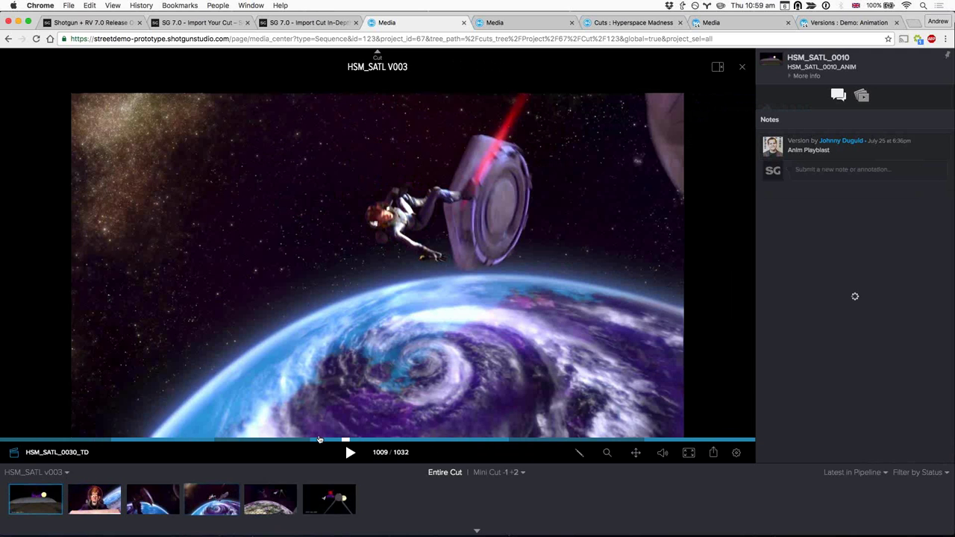
- Scrub the HSM_SATL v003 cut ahead to HSM_SATL_0040_ANIM and back to HSM_SATL_0020_TD
drag(319, 440, 622, 438)
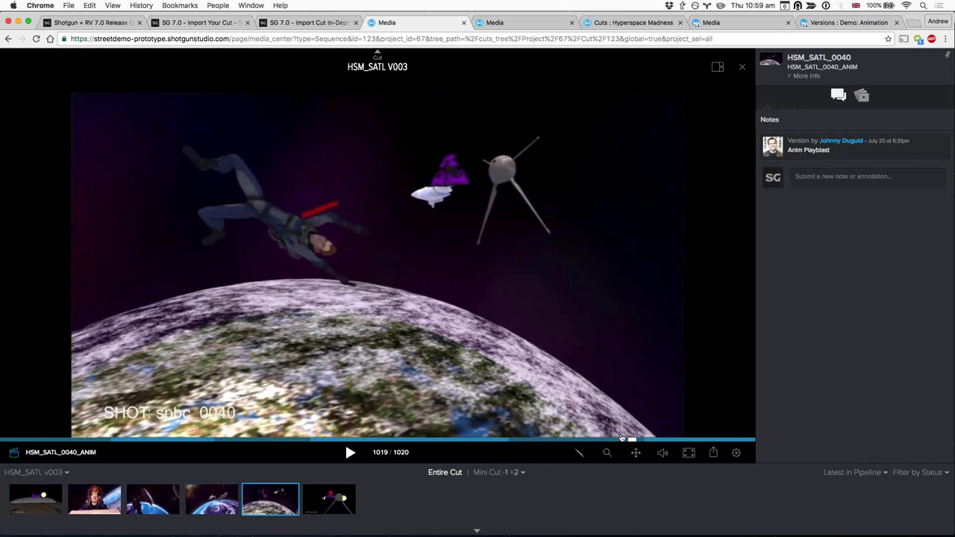
drag(621, 439, 189, 433)
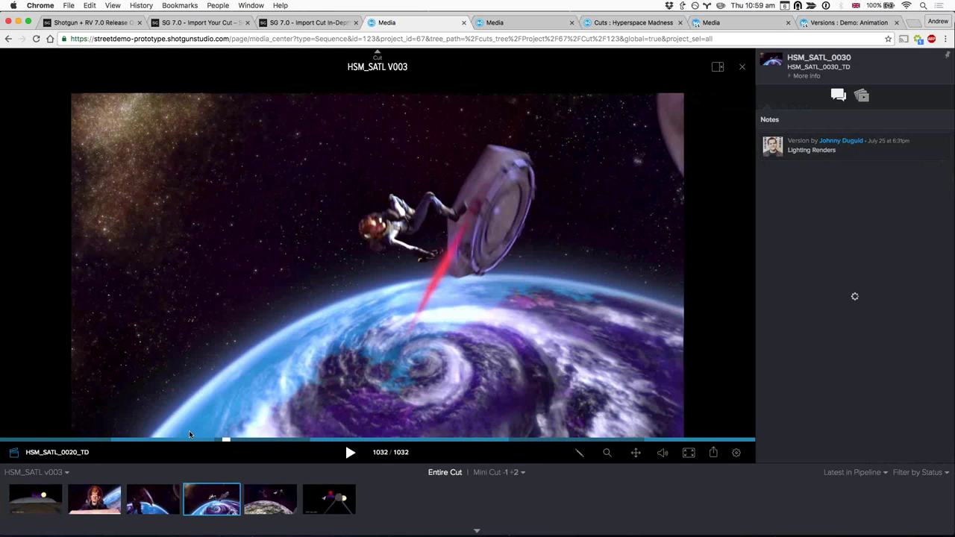
drag(189, 430, 150, 394)
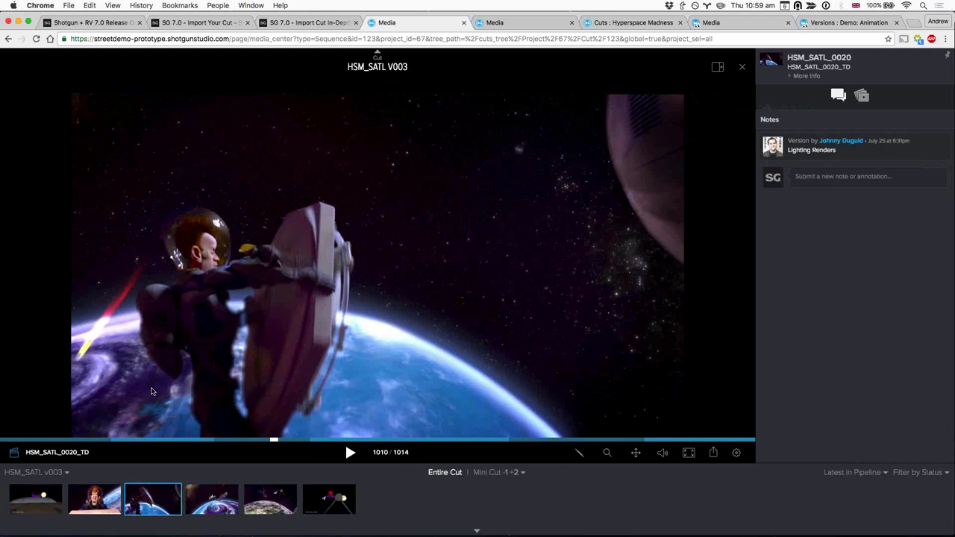
- Move frame by frame through HSM_SATL_0020_TD, back to frame 1003 and forward to frame 1006
key(Left)
key(Left)
key(Left)
key(Left)
key(Left)
key(Left)
key(Left)
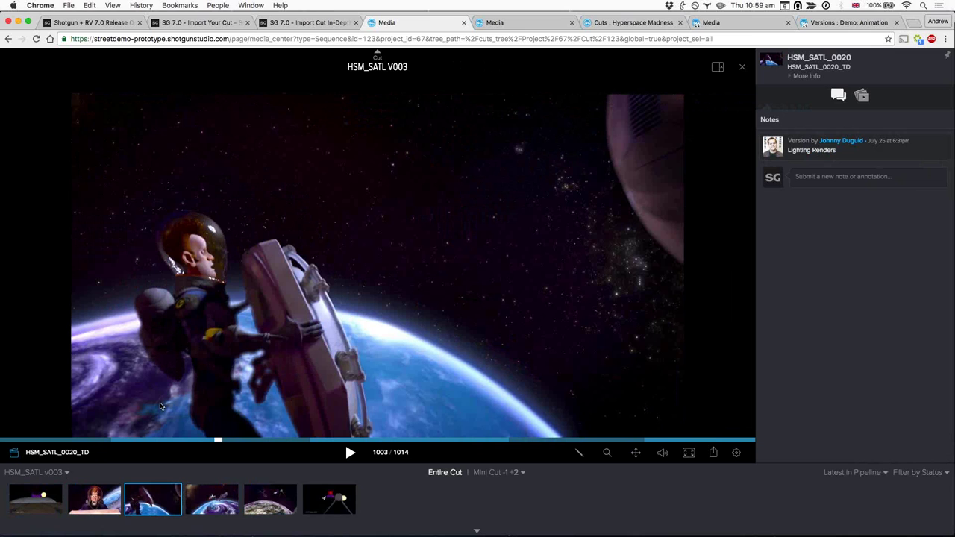
key(Right)
key(Right)
key(Right)
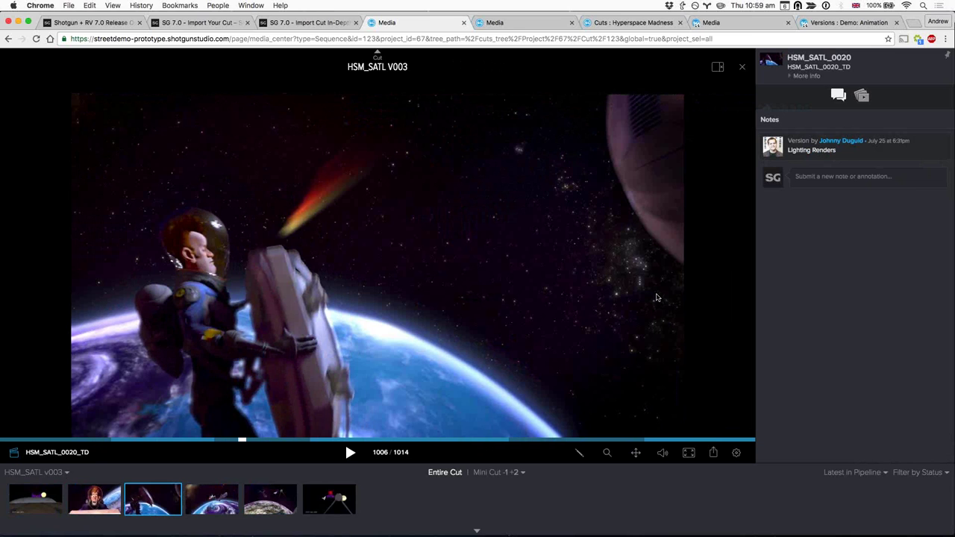
- Draft the note "this is not correct" on HSM_SATL_0020_TD and turn on the annotation tools
text(n)
text(this is)
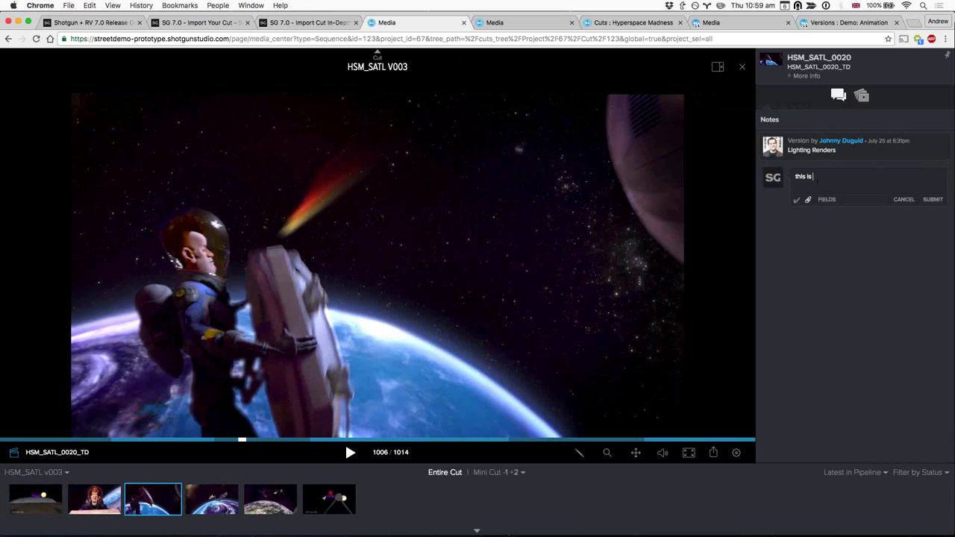
text( not correct)
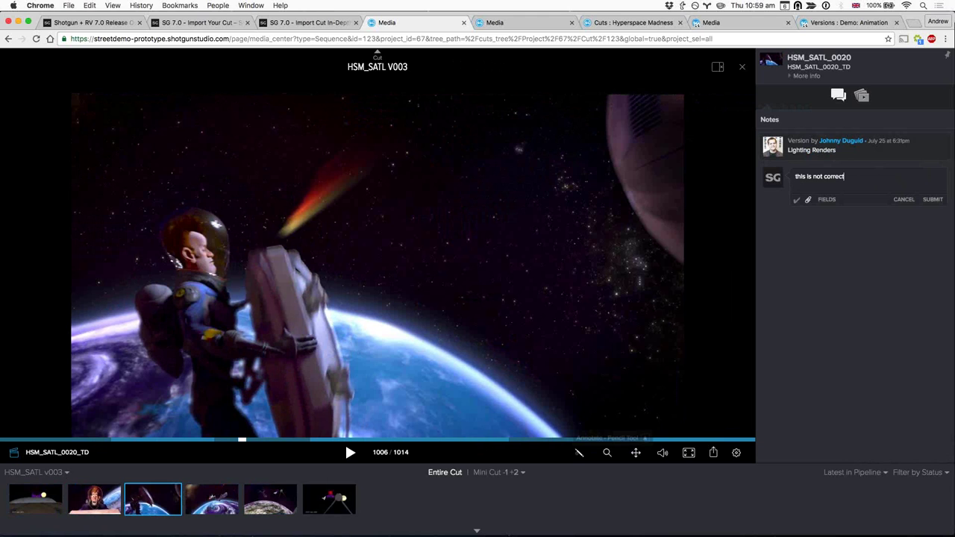
click(579, 452)
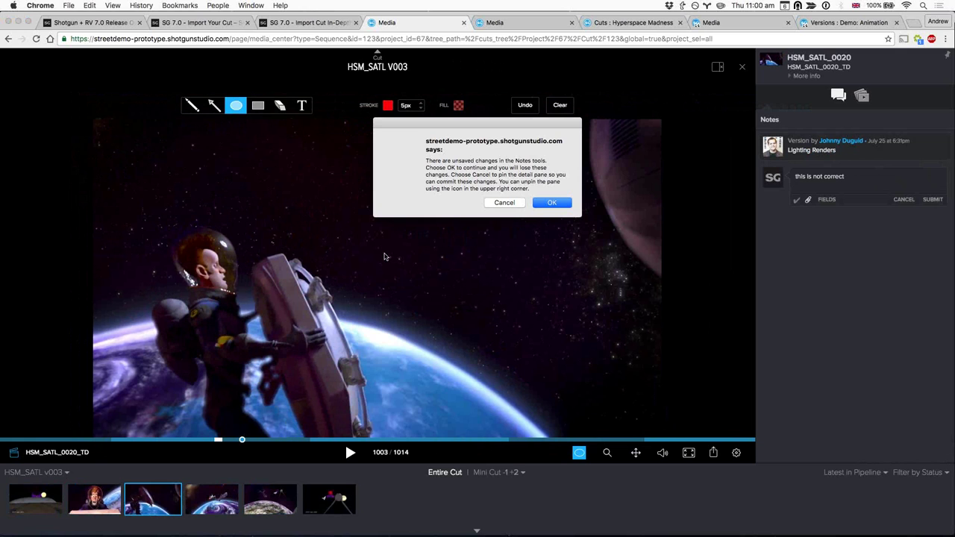
- Close the player, discarding the unsaved note and annotations
click(551, 202)
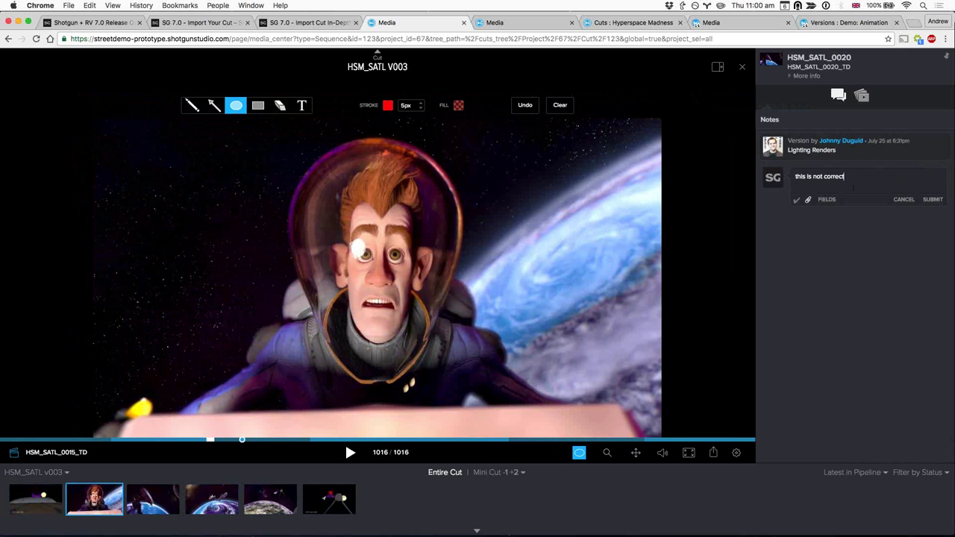
click(742, 68)
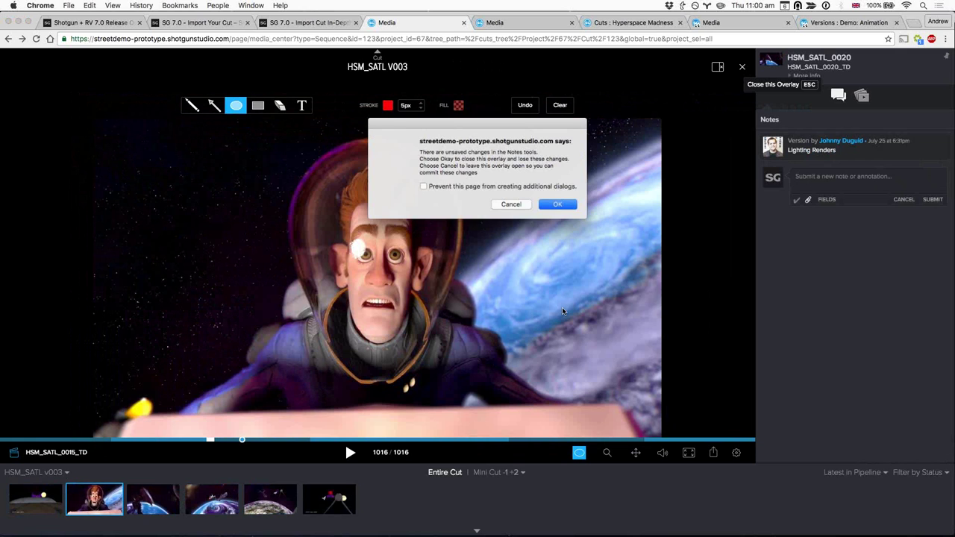
key(Return)
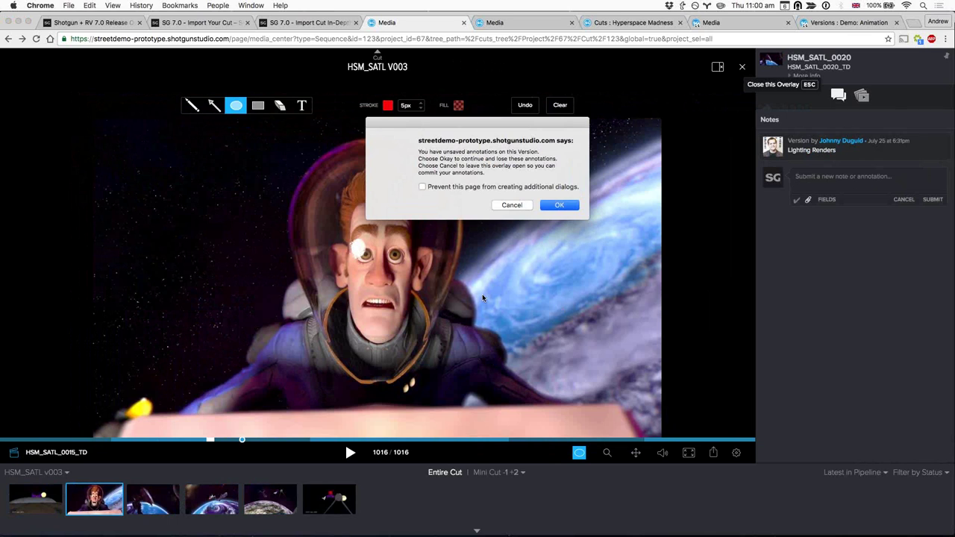
key(Return)
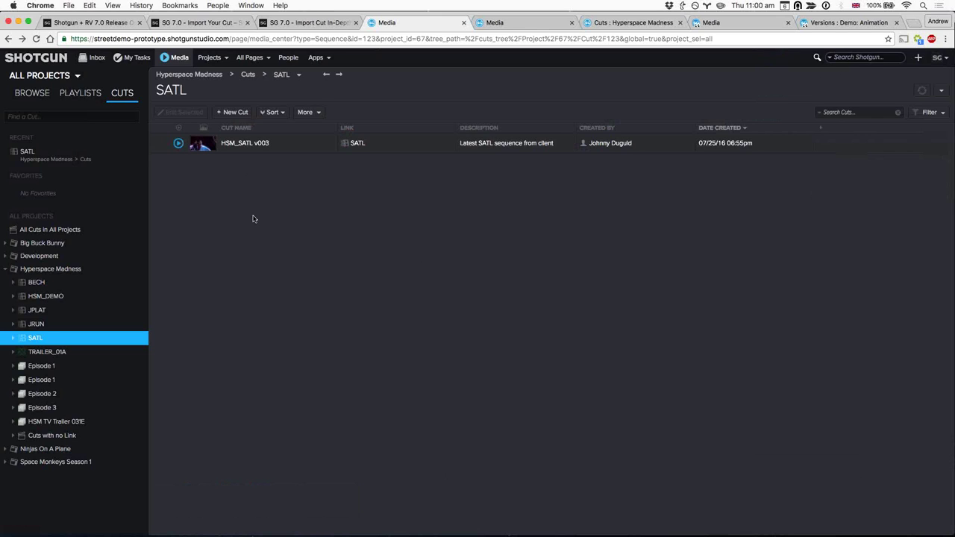
- Select the HSM_SATL v003 cut, switch to RV64 and look at the SG Review commands
right_click(160, 147)
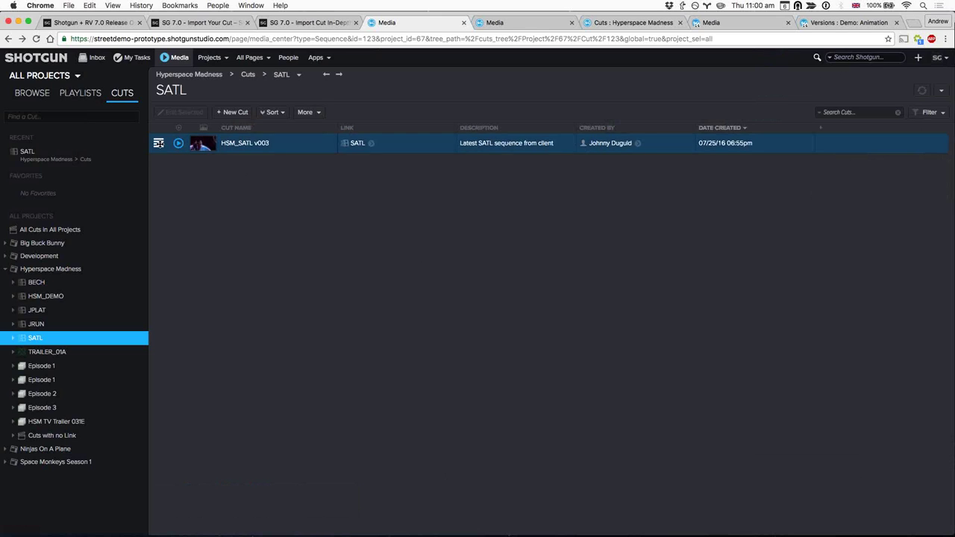
key(super+Tab)
key(super+Tab)
key(super+Tab)
key(super+Tab)
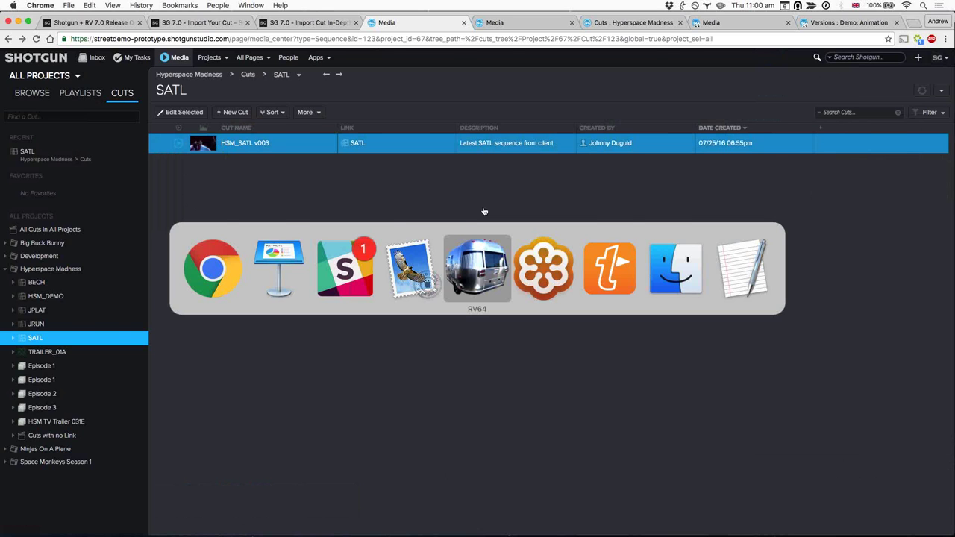
key(super+Tab)
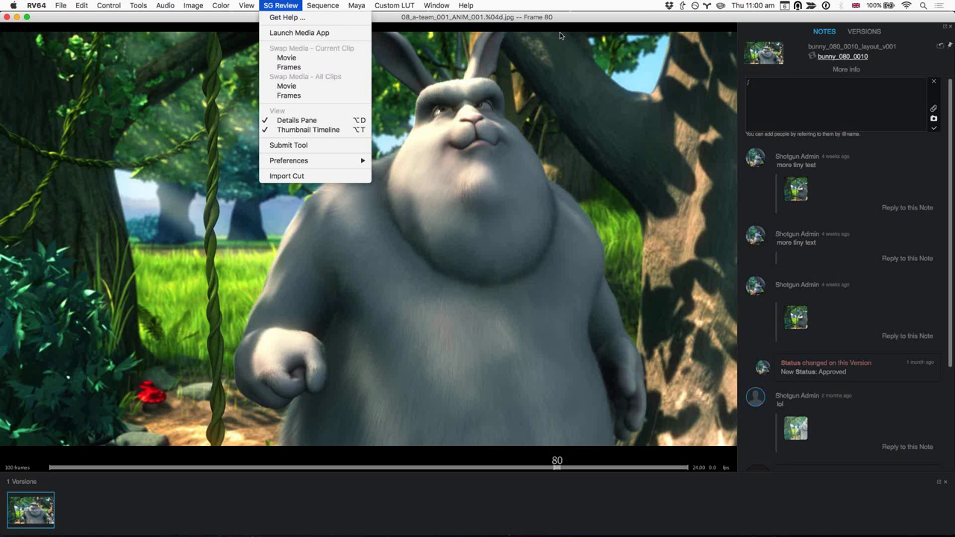
key(Escape)
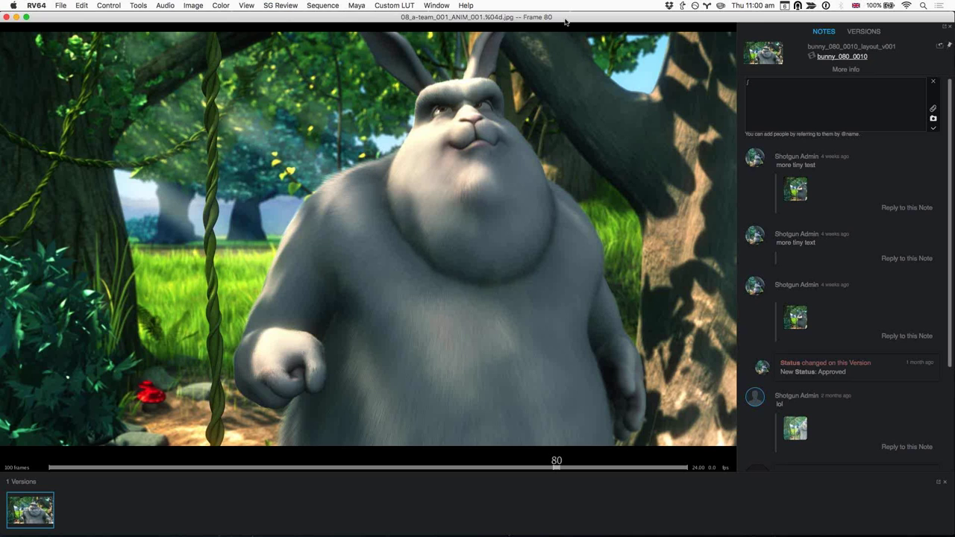
- View the Shotgun Integration package in the RV preferences, then close them
key(super+comma)
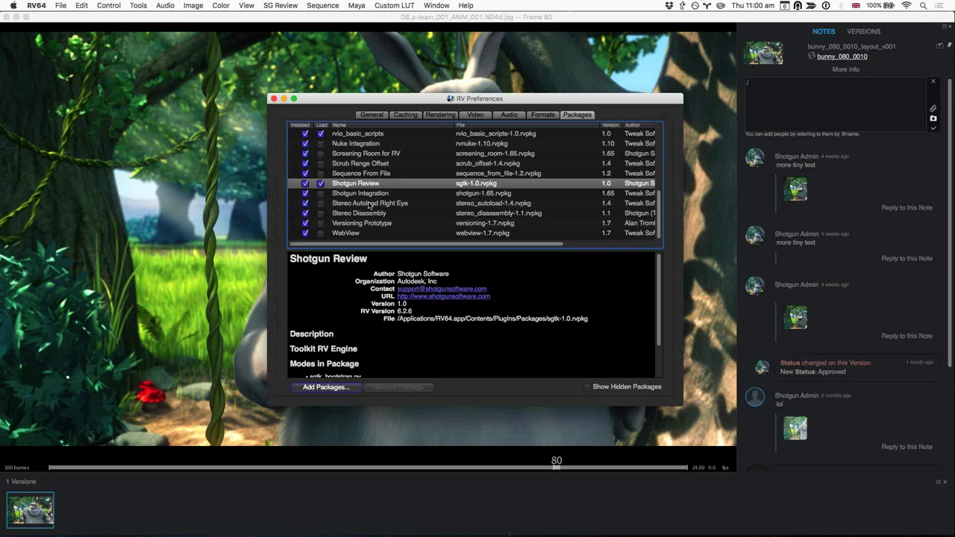
click(364, 194)
click(274, 99)
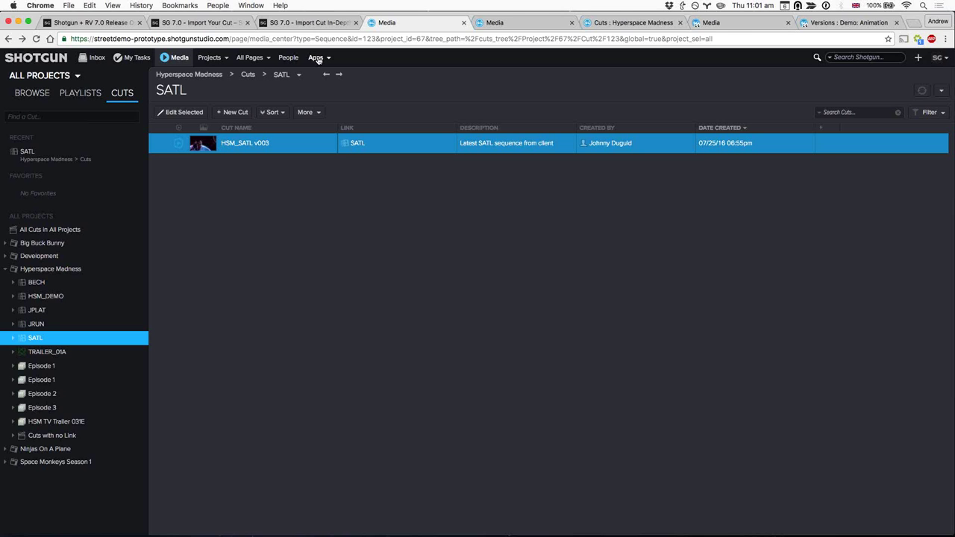
- Switch back to Chrome and open the Screening Room app, comparing it with RV64
click(317, 60)
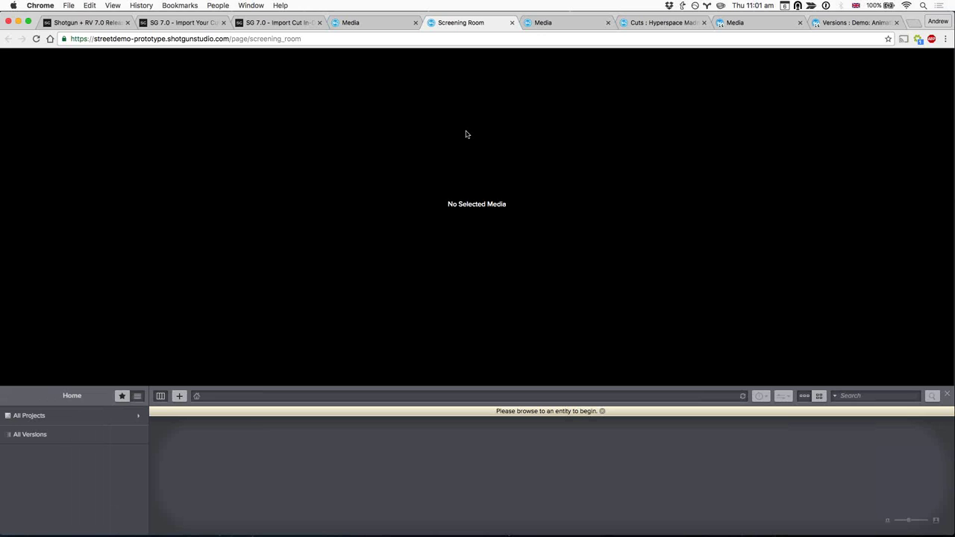
key(super+Tab)
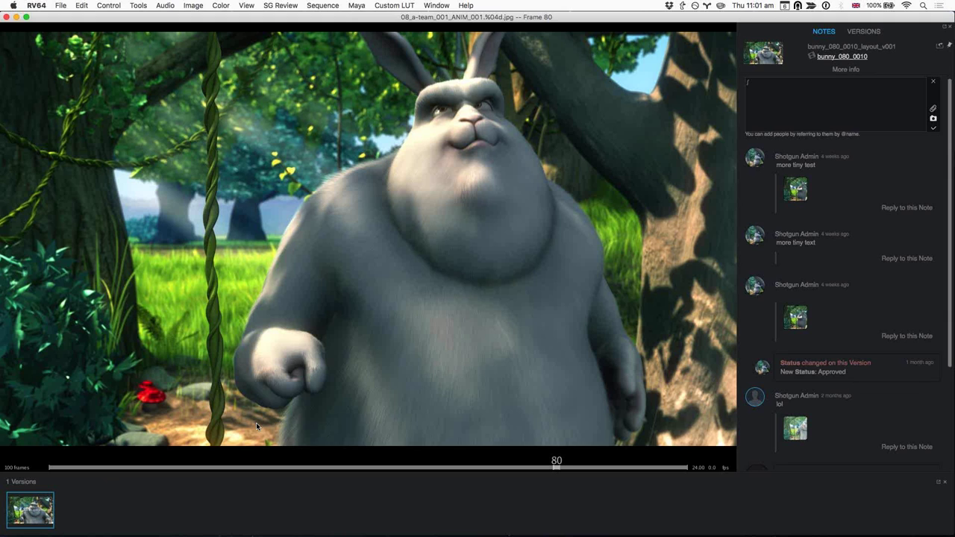
key(super+Tab)
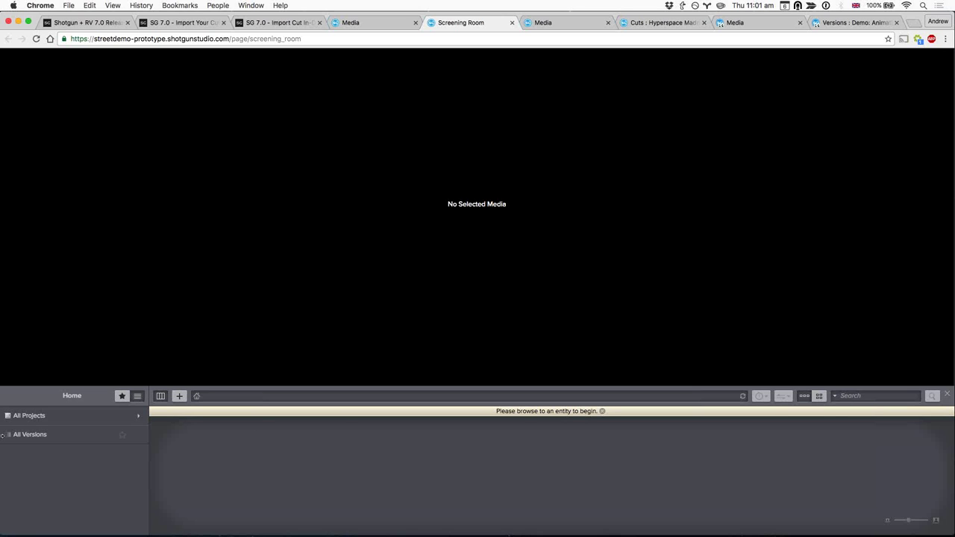
- List all versions of the Hyperspace Madness project in Screening Room and show the version filters
click(32, 423)
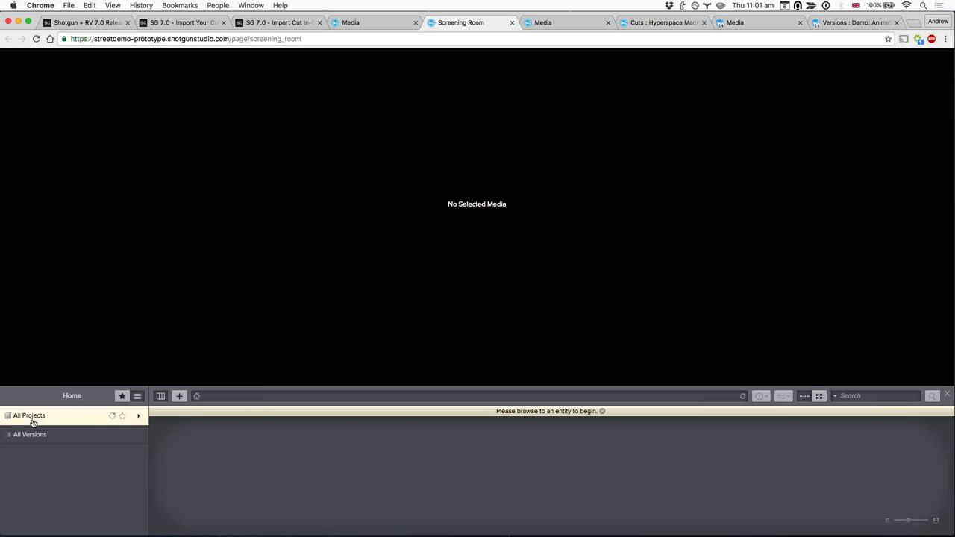
click(33, 423)
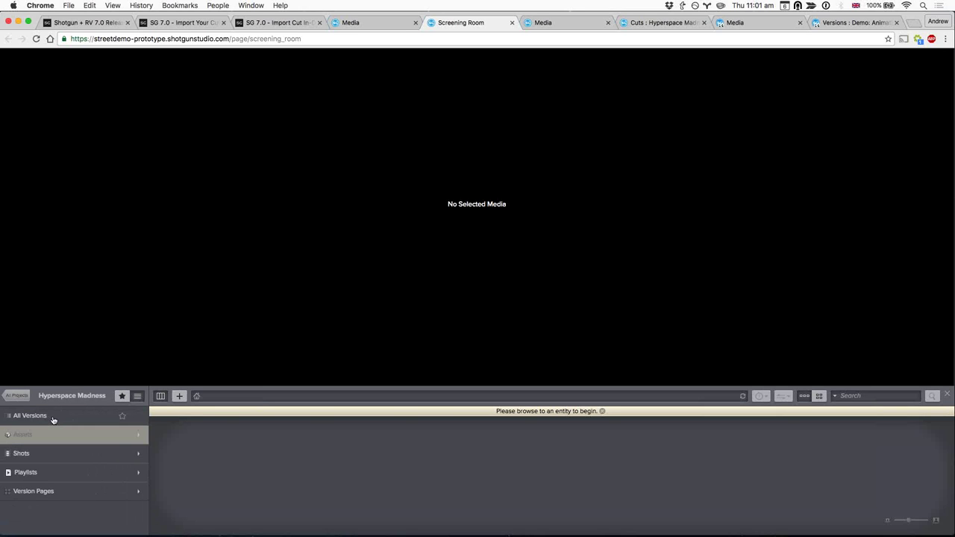
click(54, 420)
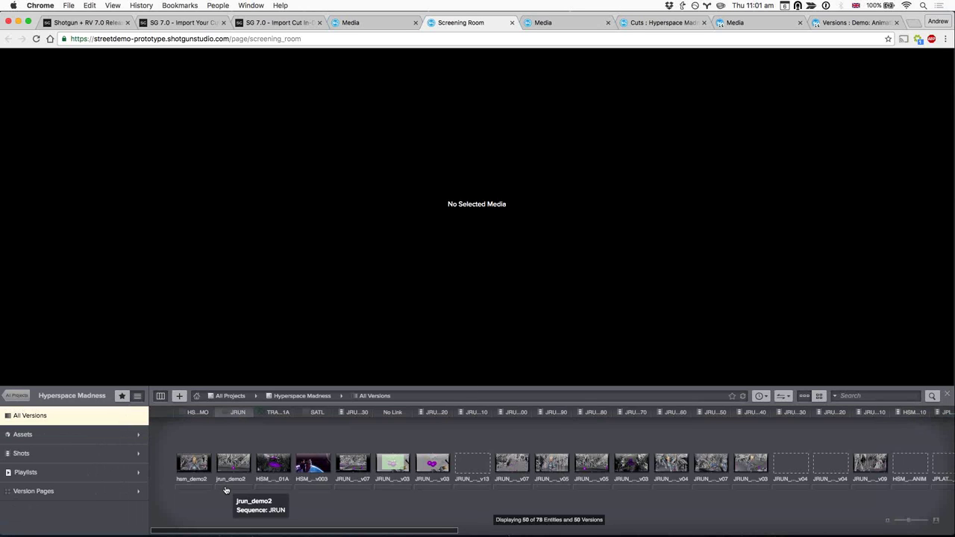
click(844, 397)
- Switch to RV64 and return to the Screening Room page in Chrome
key(super+Tab)
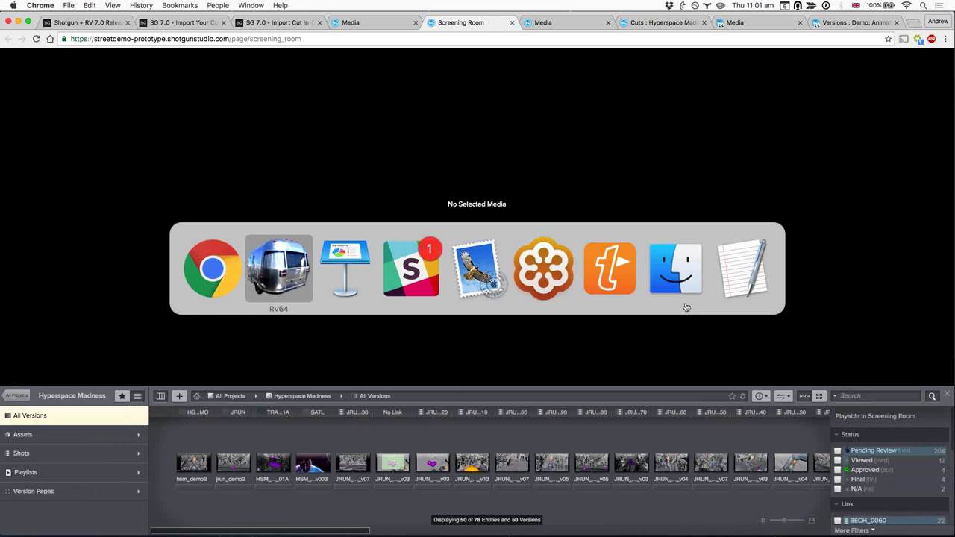
key(super+shift+Tab)
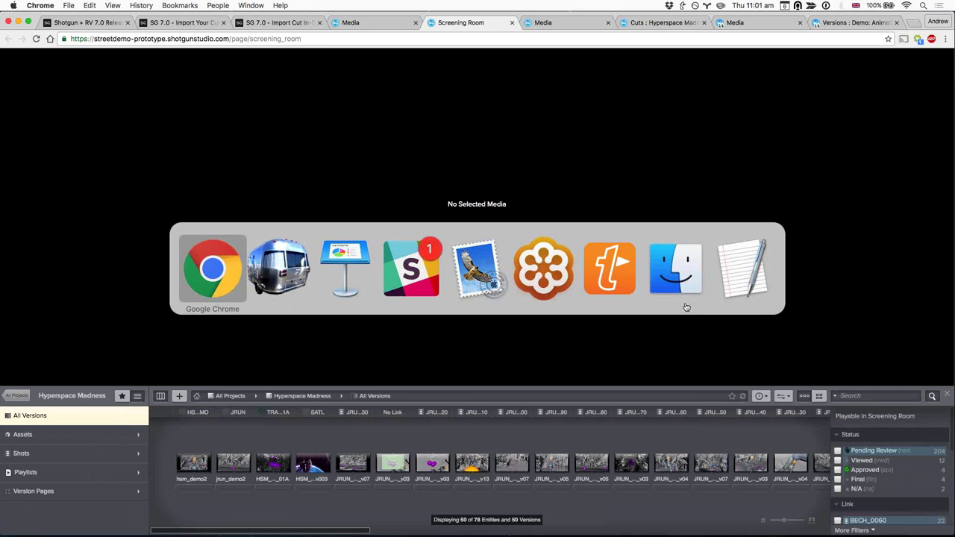
key(super+Tab)
click(572, 22)
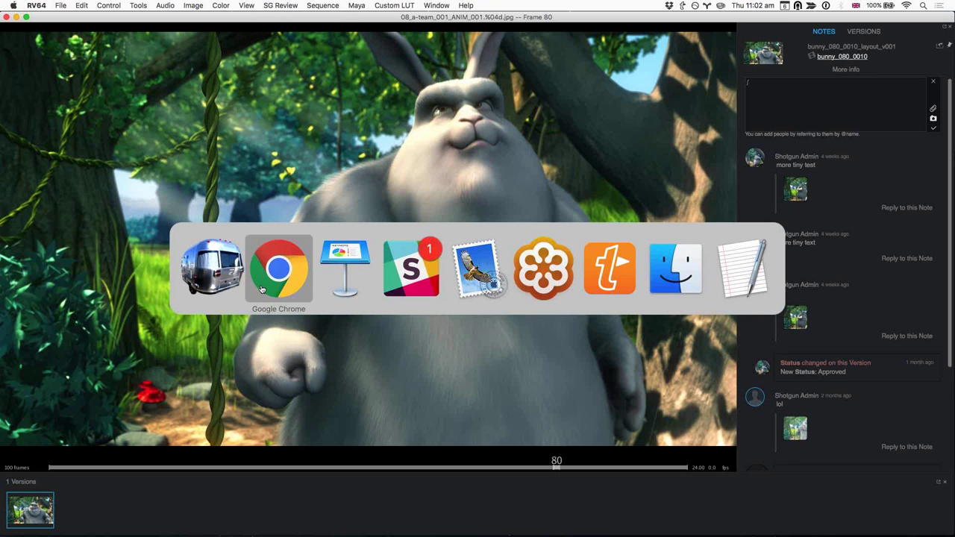
click(261, 288)
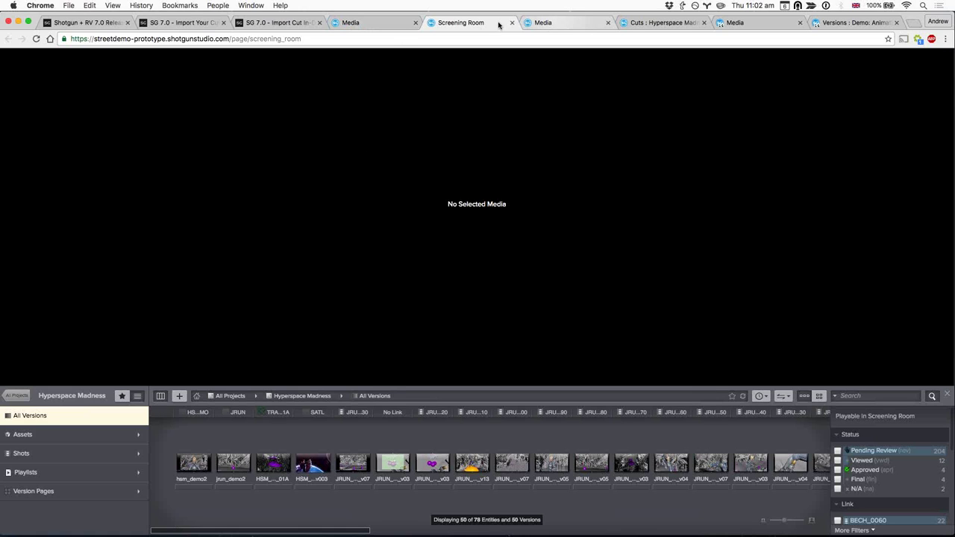
- From the SATL shots' Media page, look at the other entity pages available for the Hyperspace Madness project
click(569, 27)
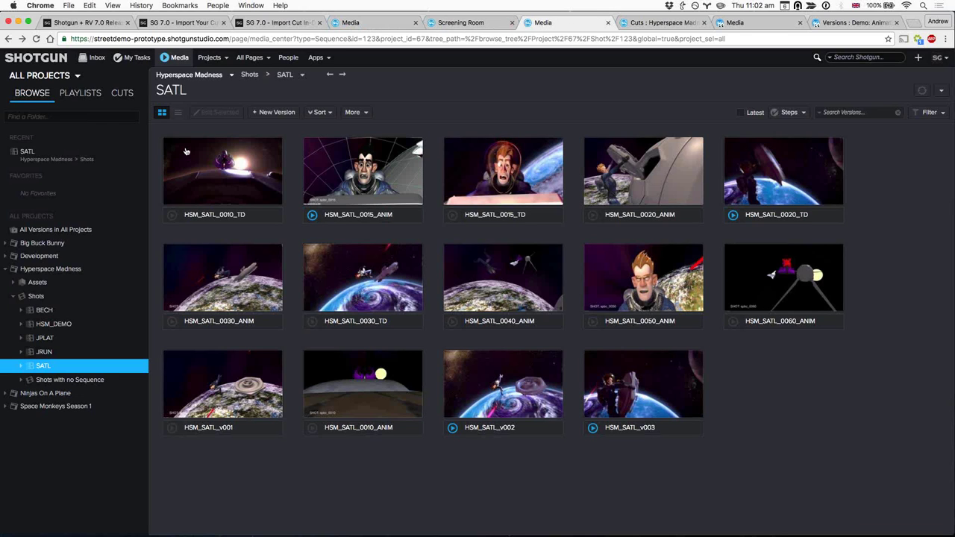
click(210, 58)
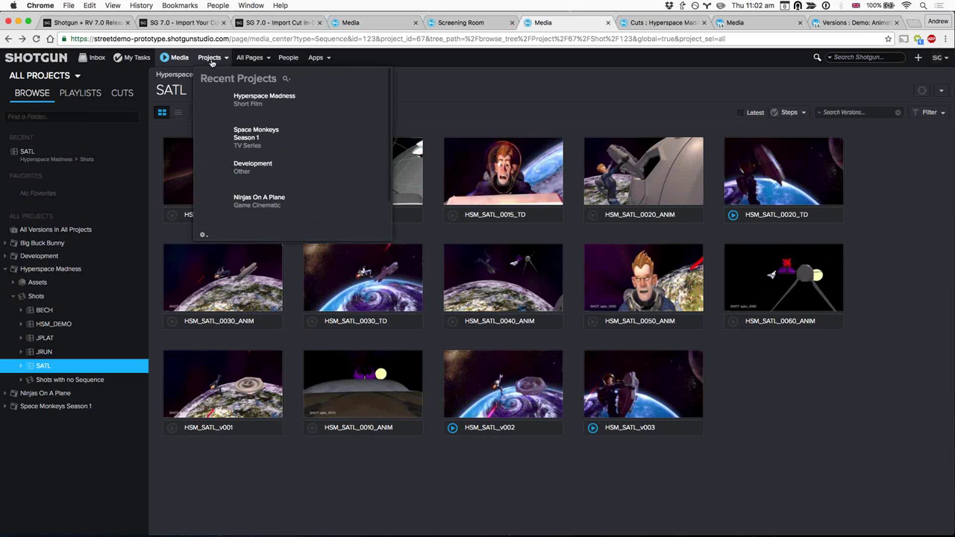
mouse_move(291, 99)
mouse_move(350, 183)
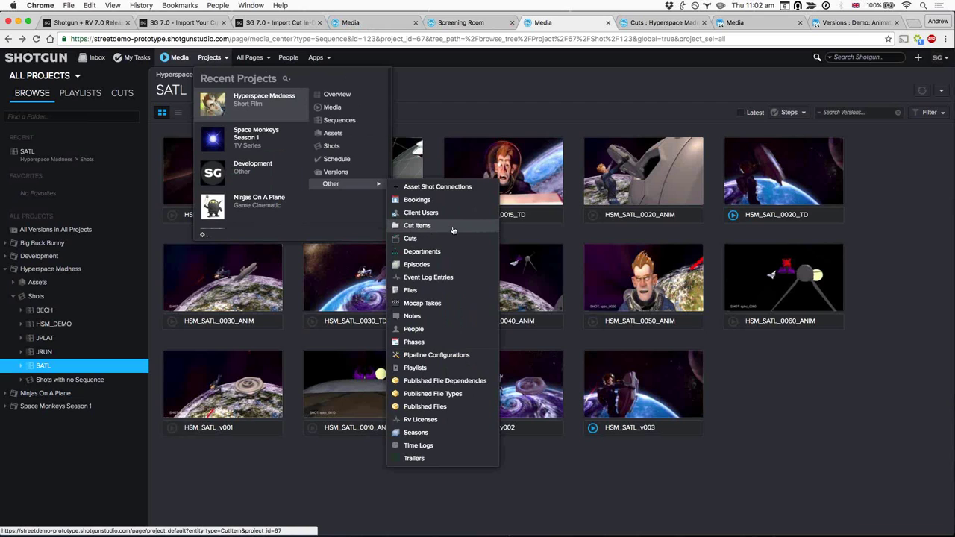
- Show the Hyperspace Madness Cuts page, select revision 3 of HSM_SATL and widen the Link column
click(633, 24)
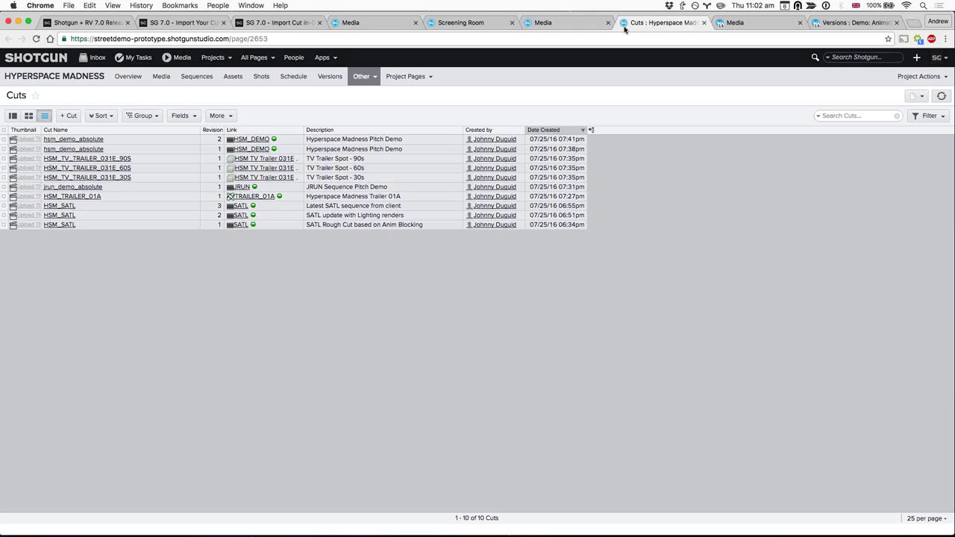
click(153, 206)
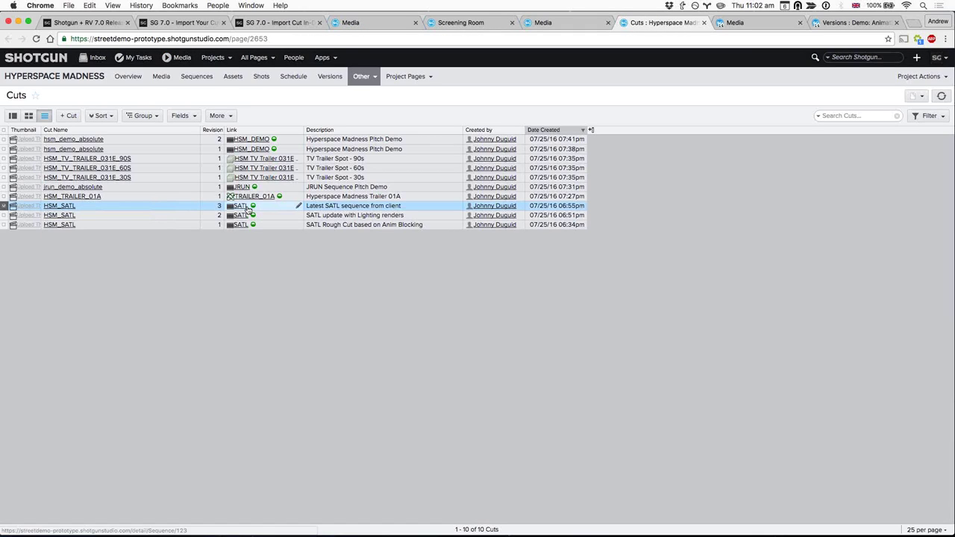
drag(303, 130, 313, 130)
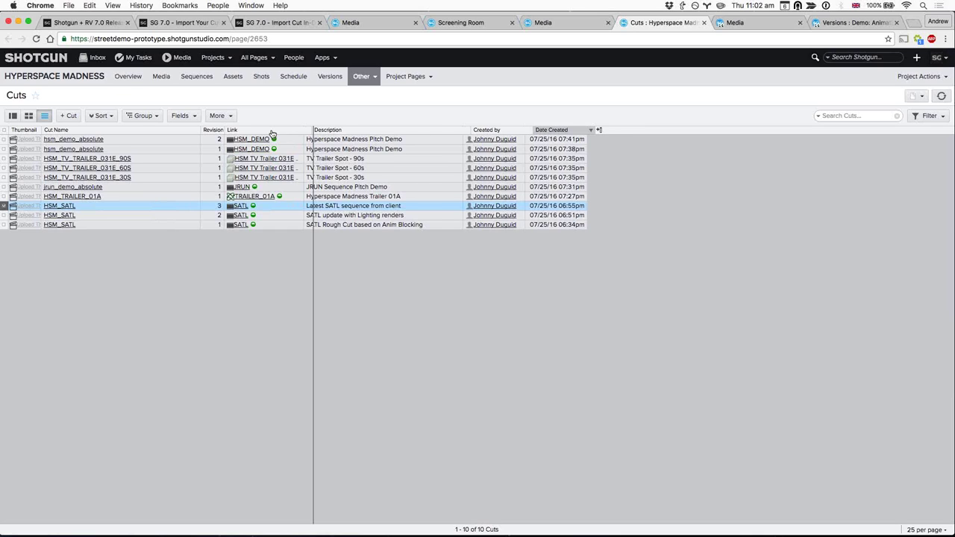
- Go through the HSM_SATL cut's revisions 2 and 1, ending with revision 3 selected
click(187, 214)
click(179, 224)
click(177, 215)
click(174, 206)
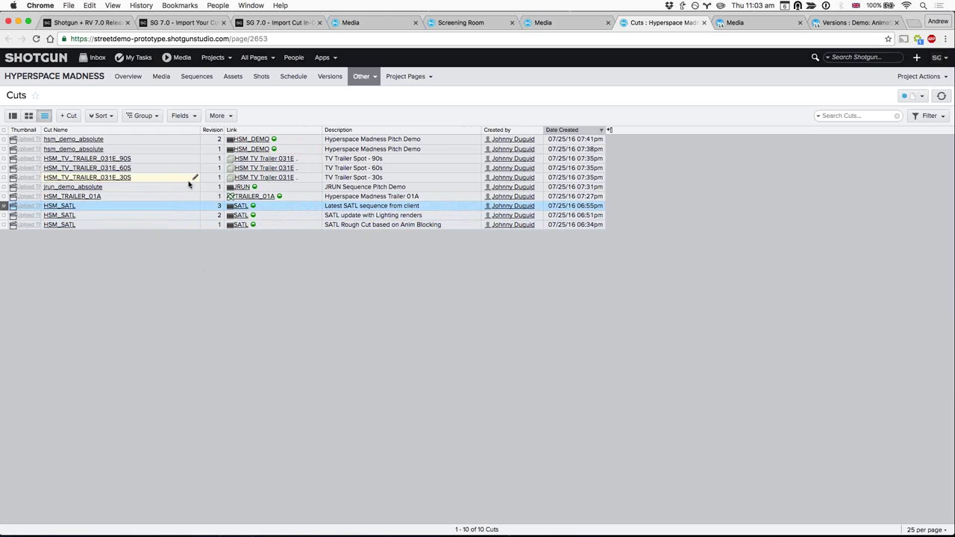
- Go through the TV trailer, HSM_TRAILER_01A and jrun_demo_absolute cuts, ending with revision 2 of HSM_SATL selected
click(185, 179)
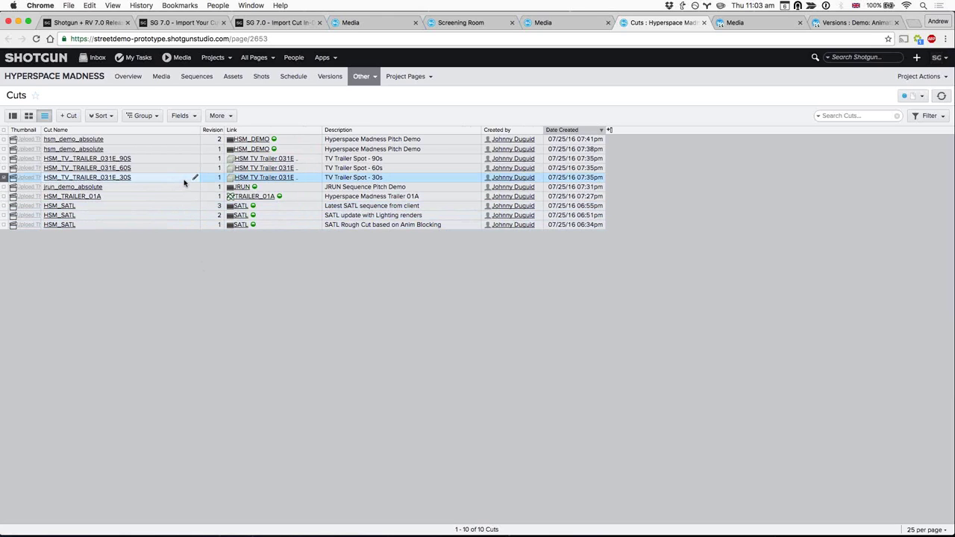
key(Up)
key(Up)
click(159, 197)
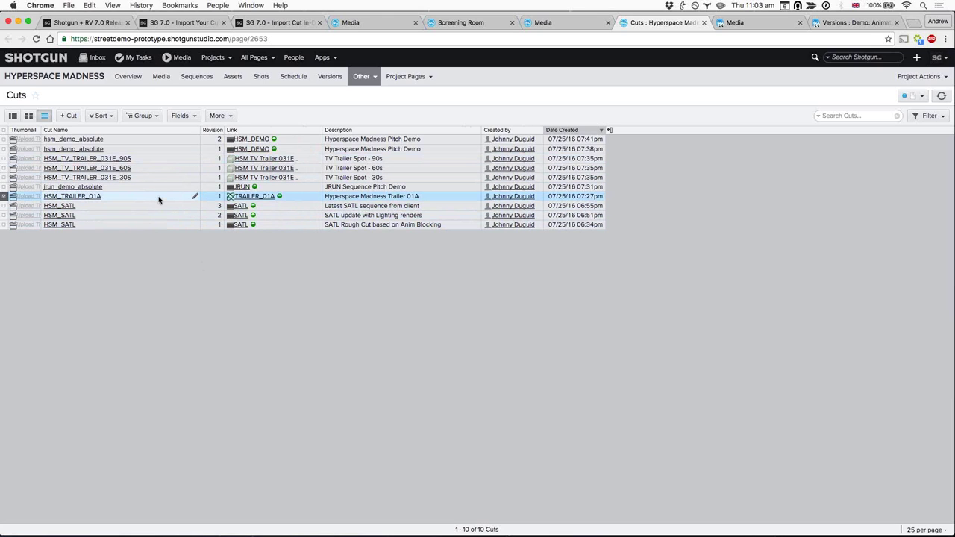
click(150, 187)
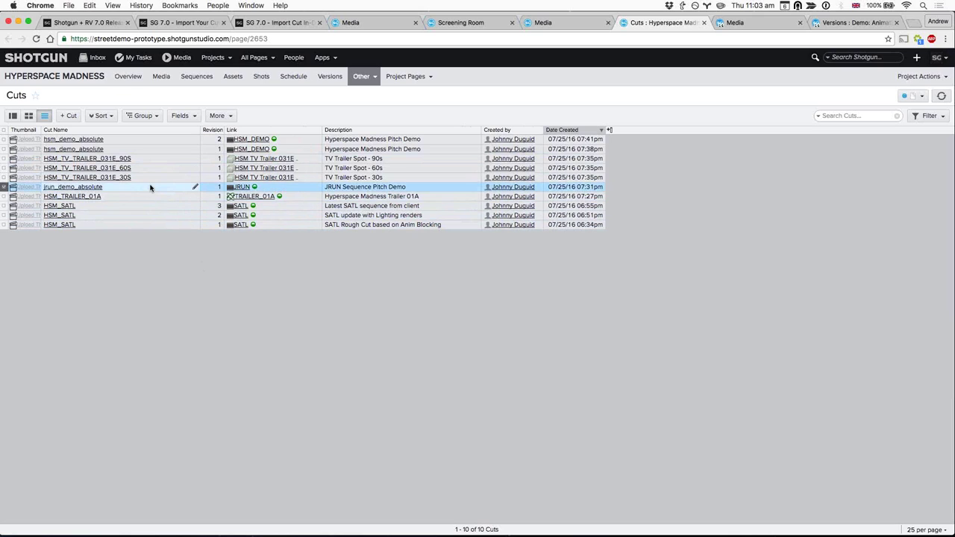
click(146, 216)
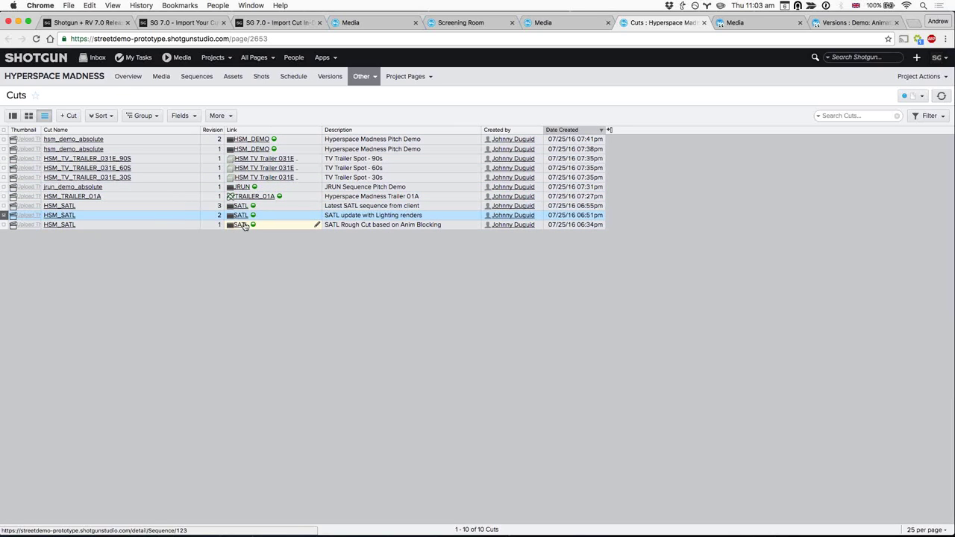
- Add the Version column to the Hyperspace Madness Cuts list and narrow it to fit the version names
right_click(245, 132)
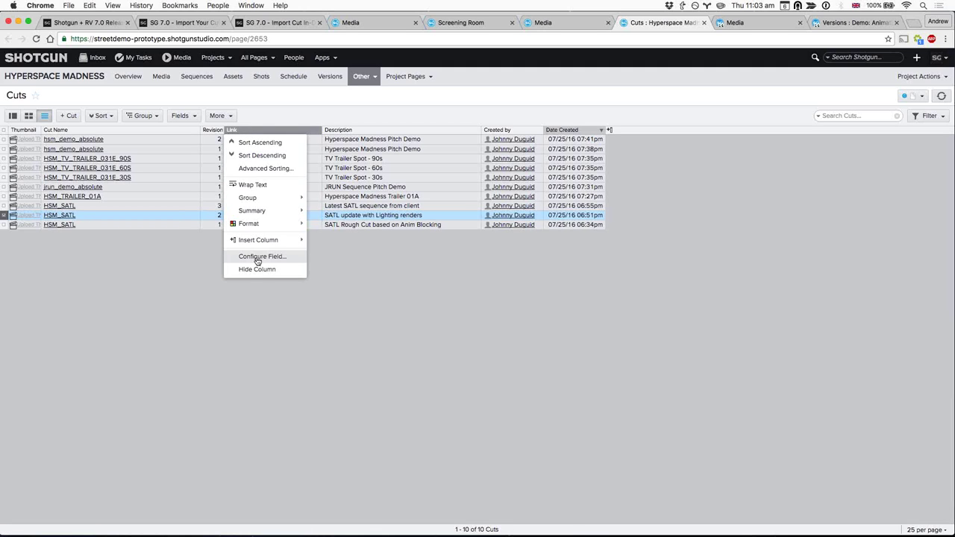
click(258, 258)
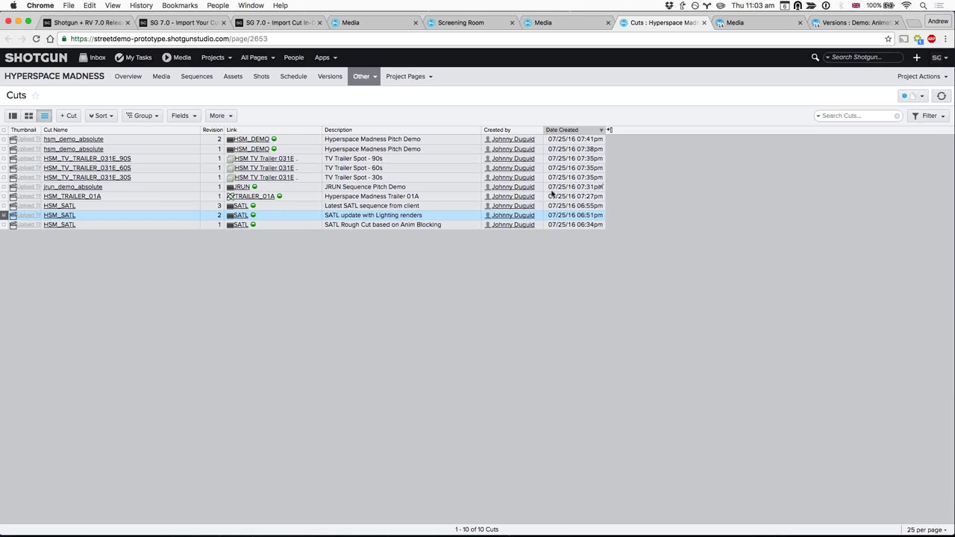
click(609, 130)
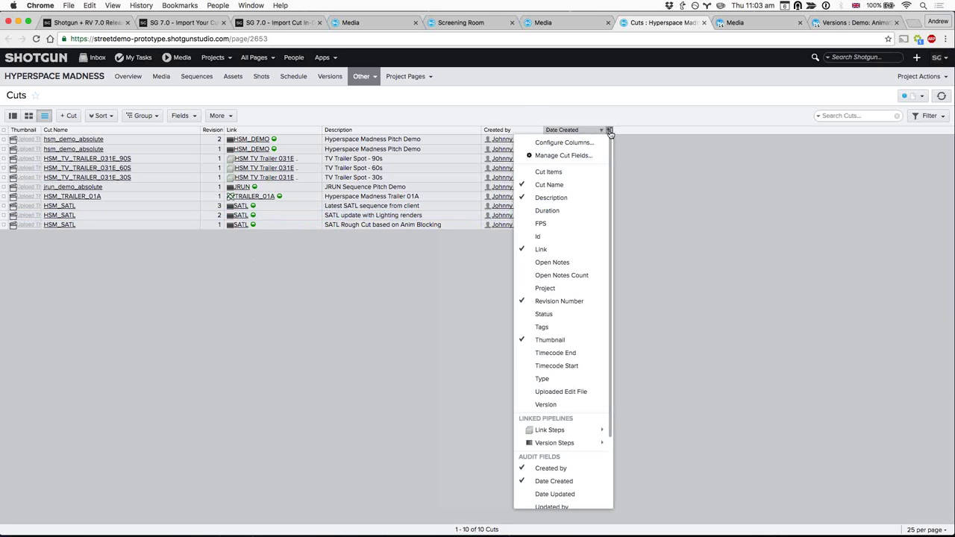
click(562, 405)
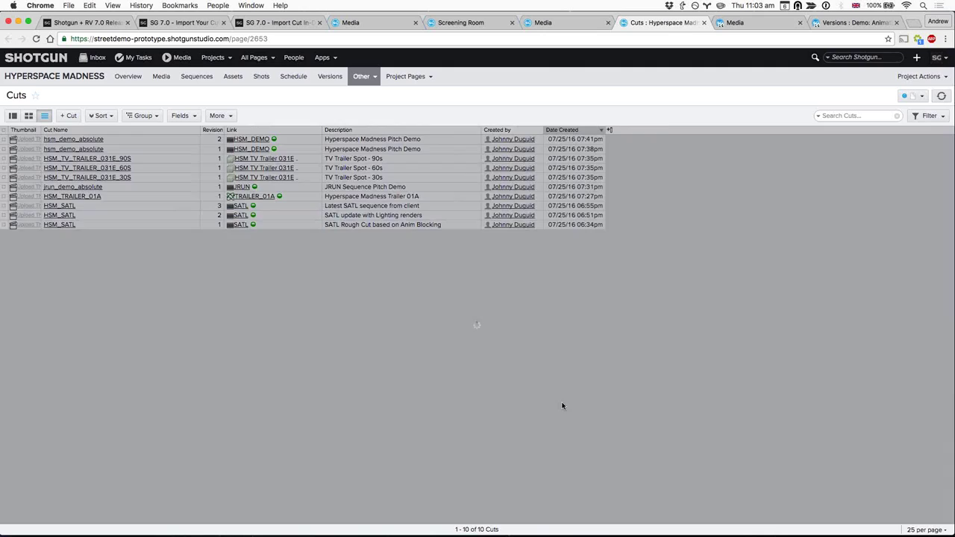
drag(752, 129, 704, 131)
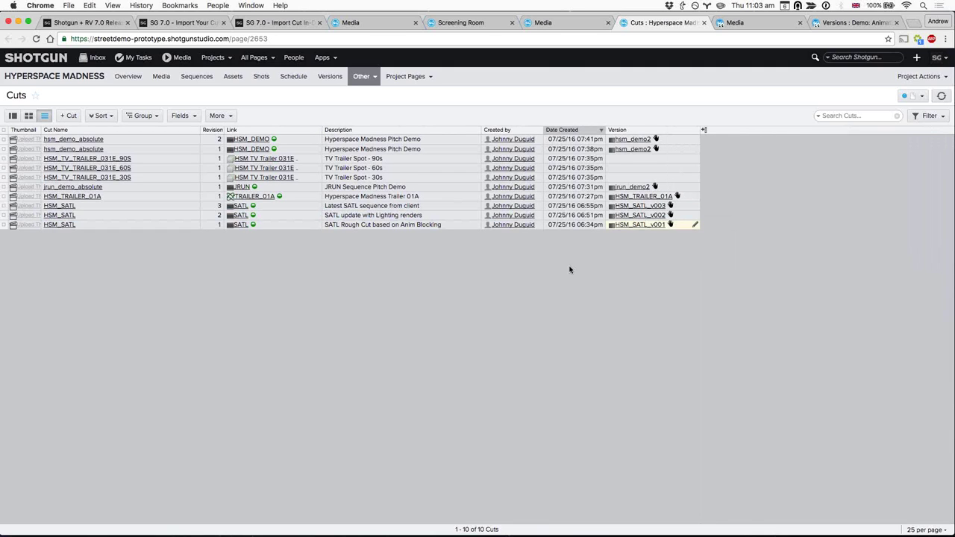
- Open version HSM_SATL_v001 from the Cuts list, scrub through its media in the overlay player and return to the list
click(634, 226)
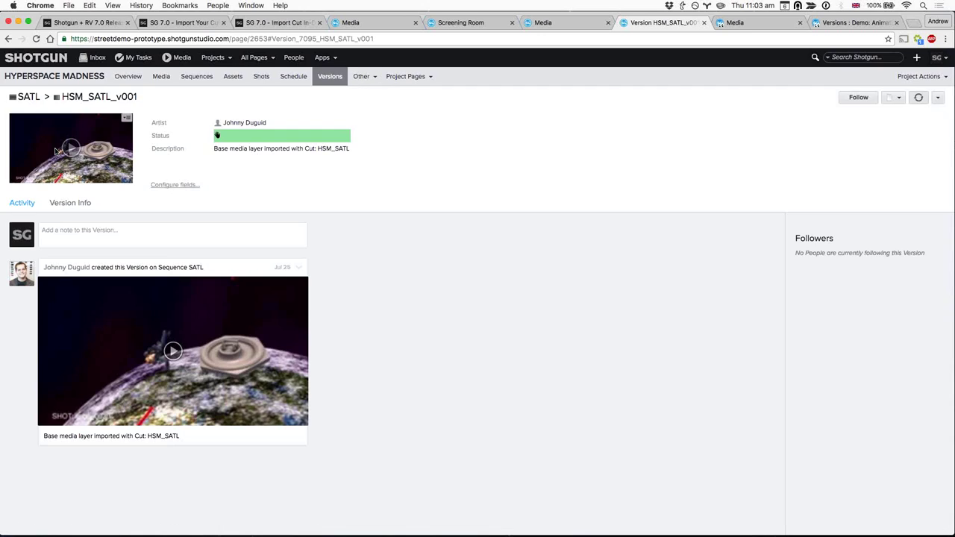
click(278, 386)
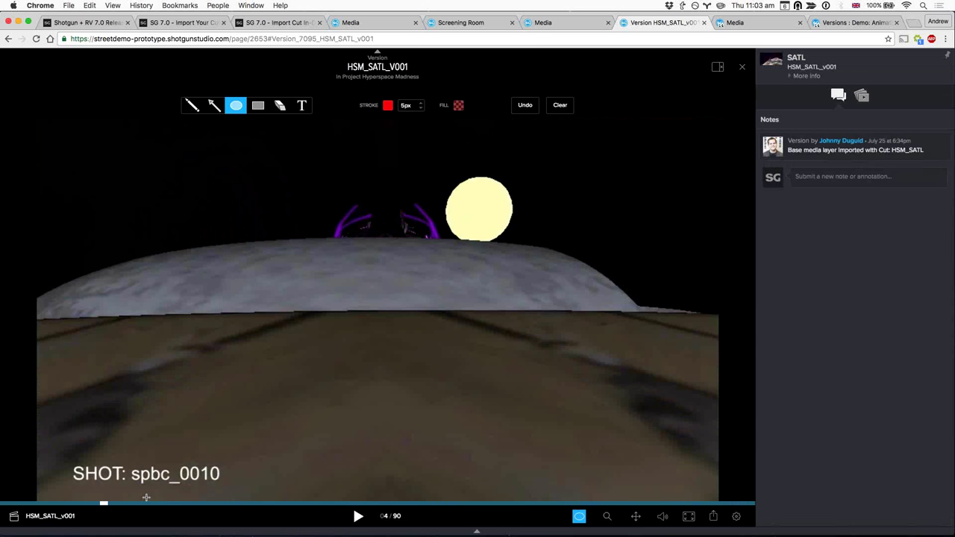
drag(146, 502, 627, 468)
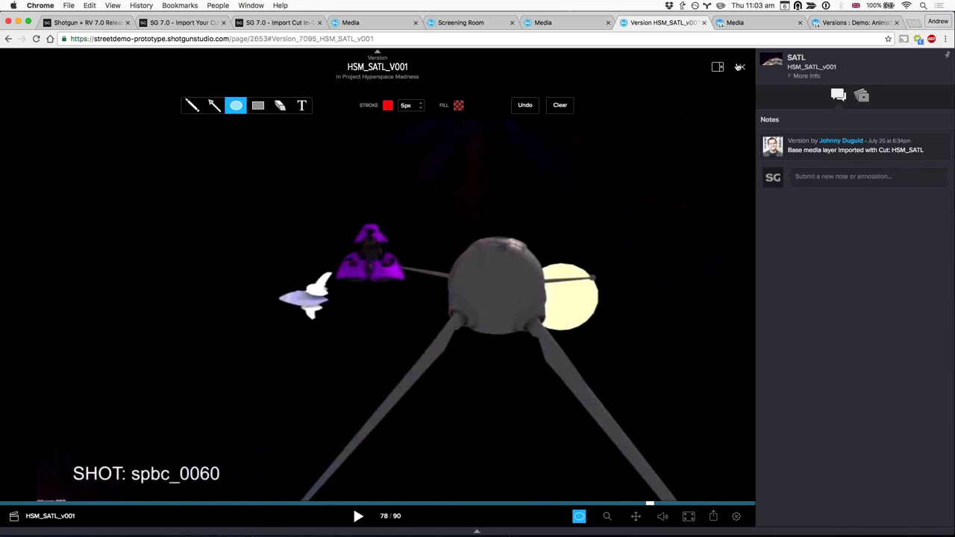
click(739, 67)
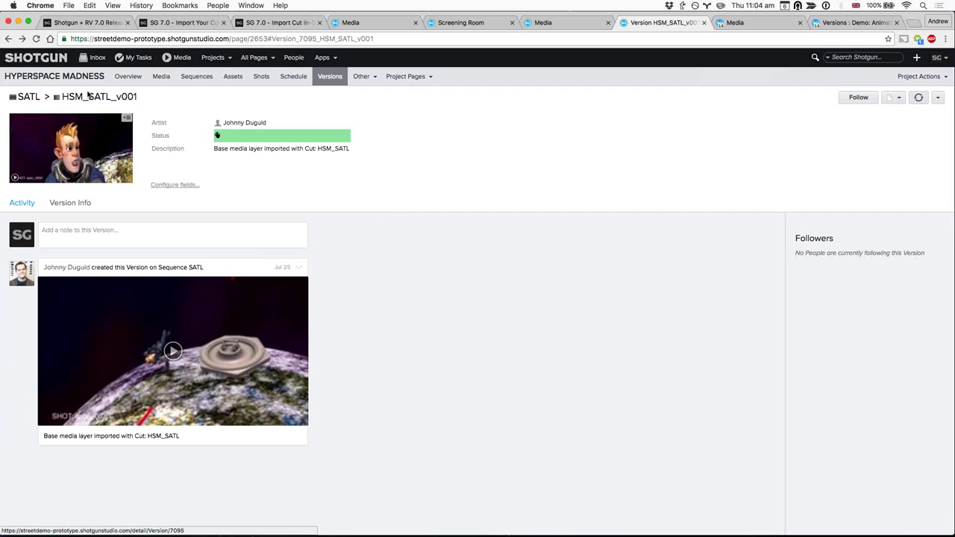
click(9, 39)
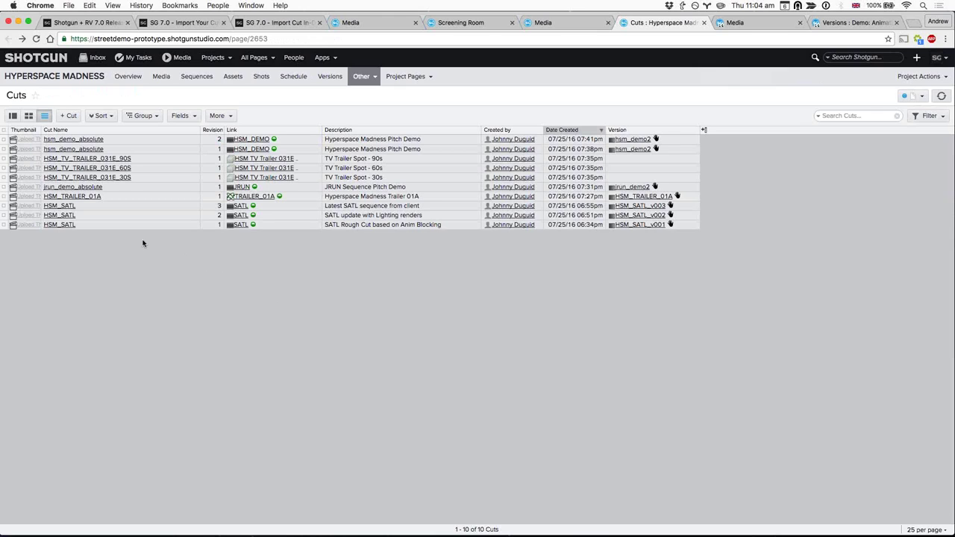
- View the detail page of HSM_SATL revision 3, return to the Cuts list and show the cut items of revision 2
click(63, 207)
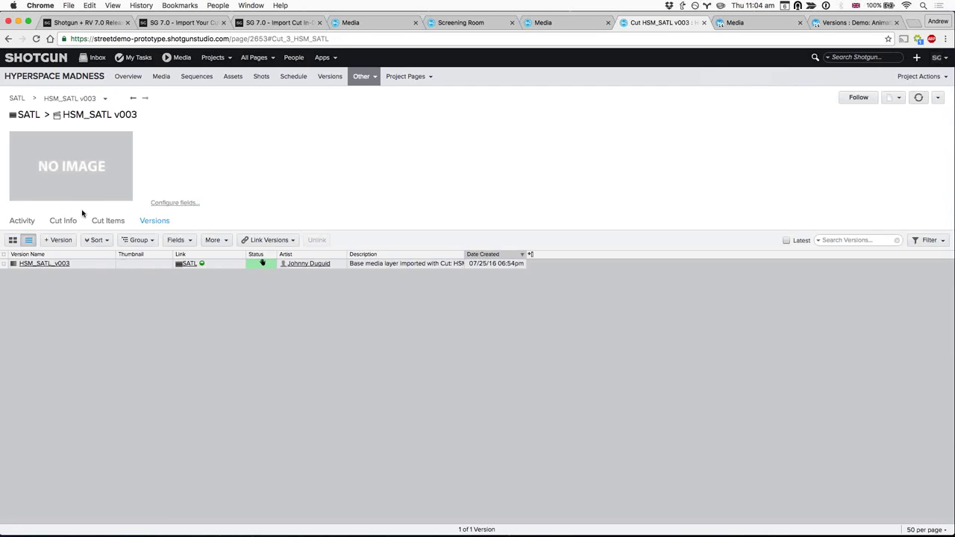
click(9, 38)
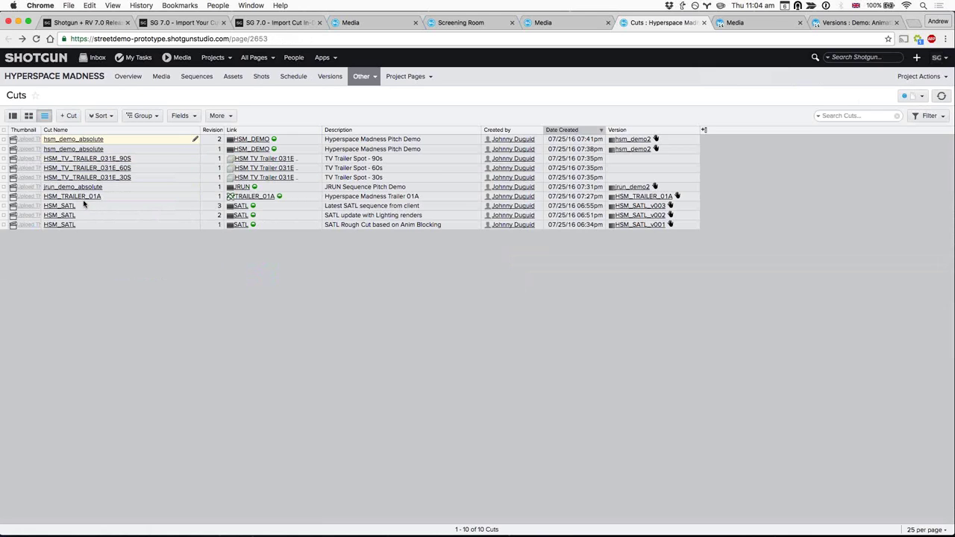
click(62, 215)
click(65, 223)
click(105, 223)
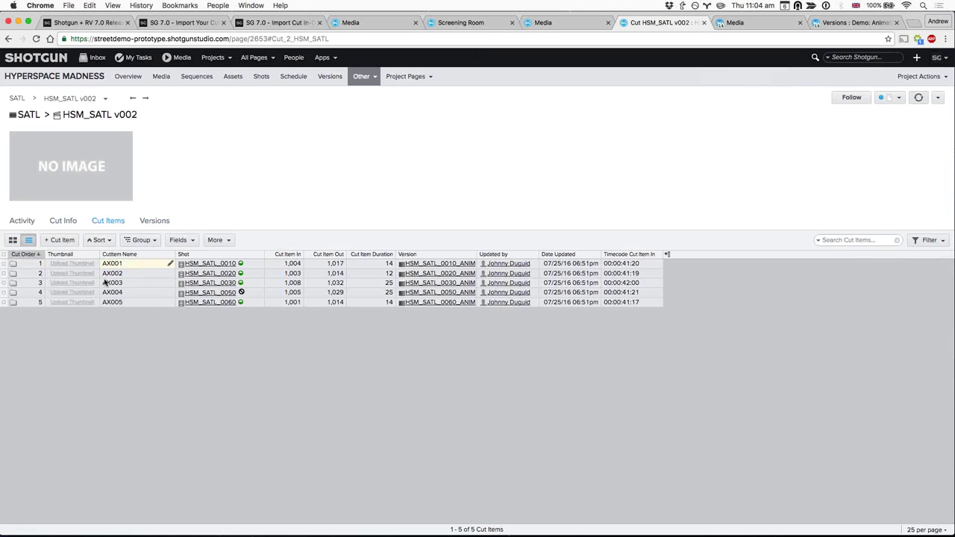
- Open the project's Shots page in a separate tab, examine the shots' cut fields and return to HSM_SATL v002
super+click(261, 78)
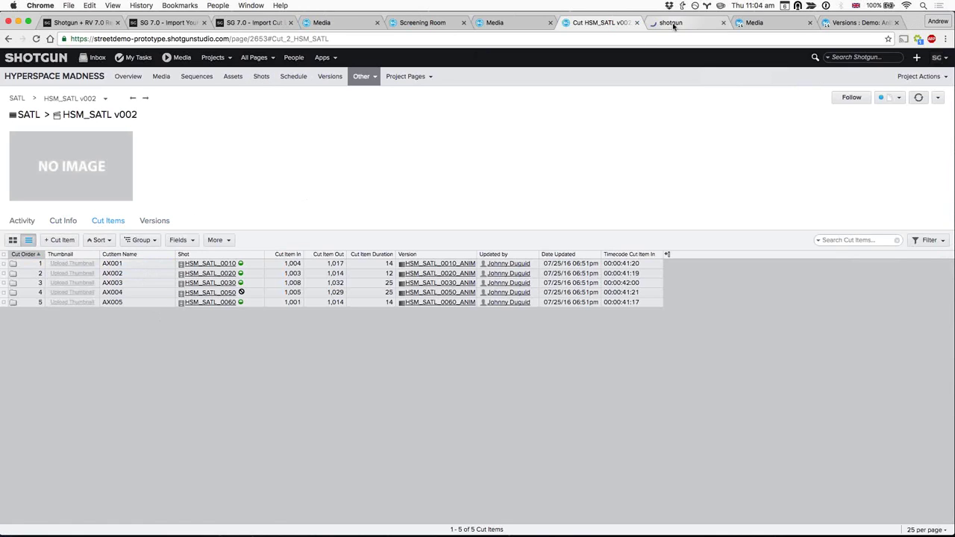
click(675, 26)
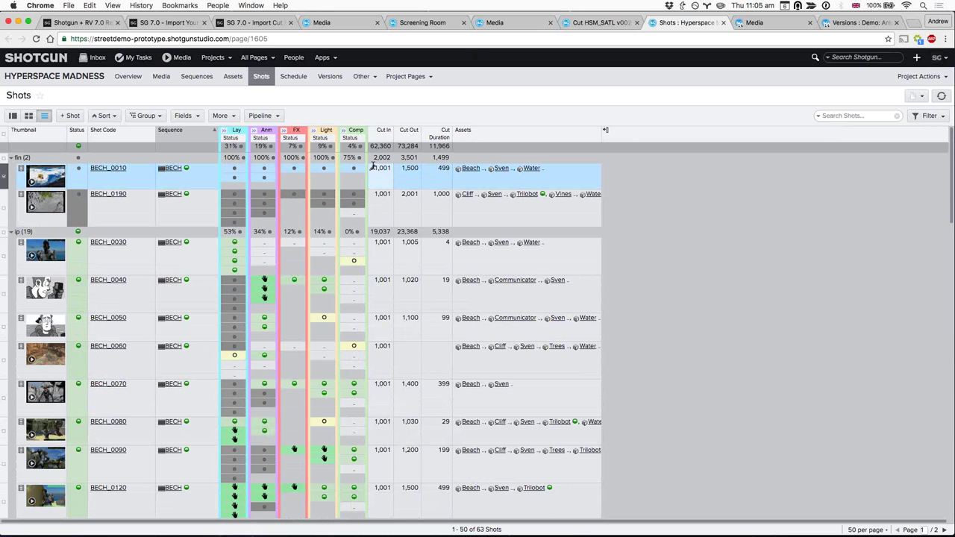
key(ctrl+shift+Tab)
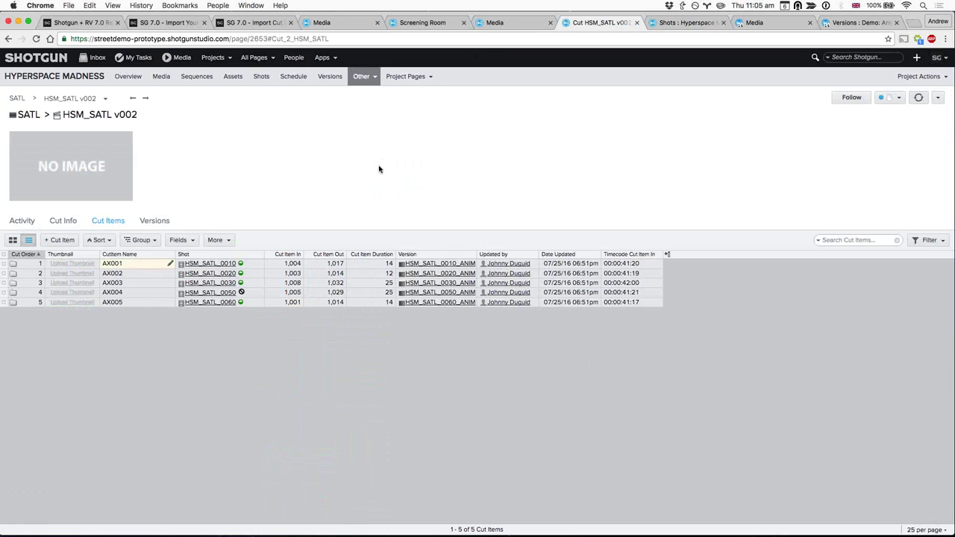
- Select cut item AX001 and reorder the columns after Version to Timecode Cut Item In, Date Updated and Updated by
click(156, 266)
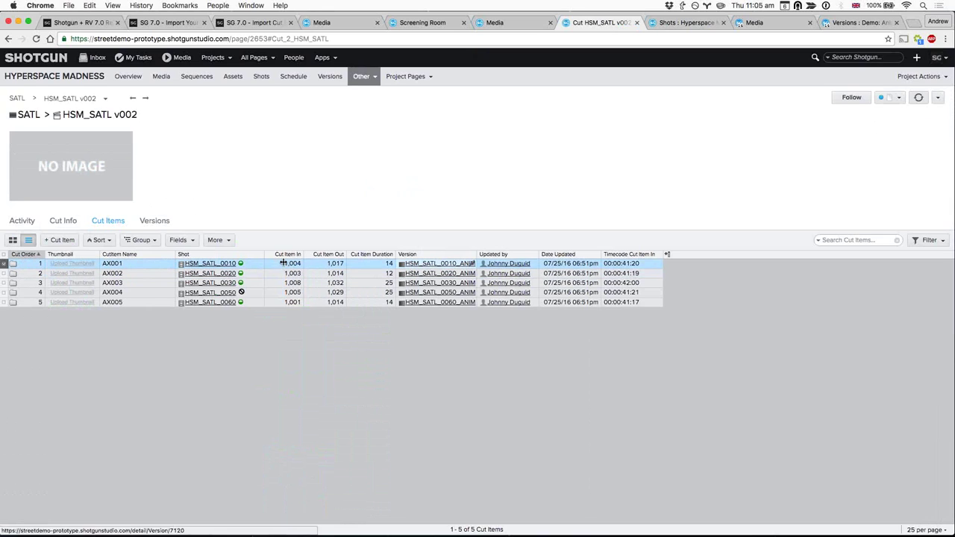
drag(569, 254, 490, 266)
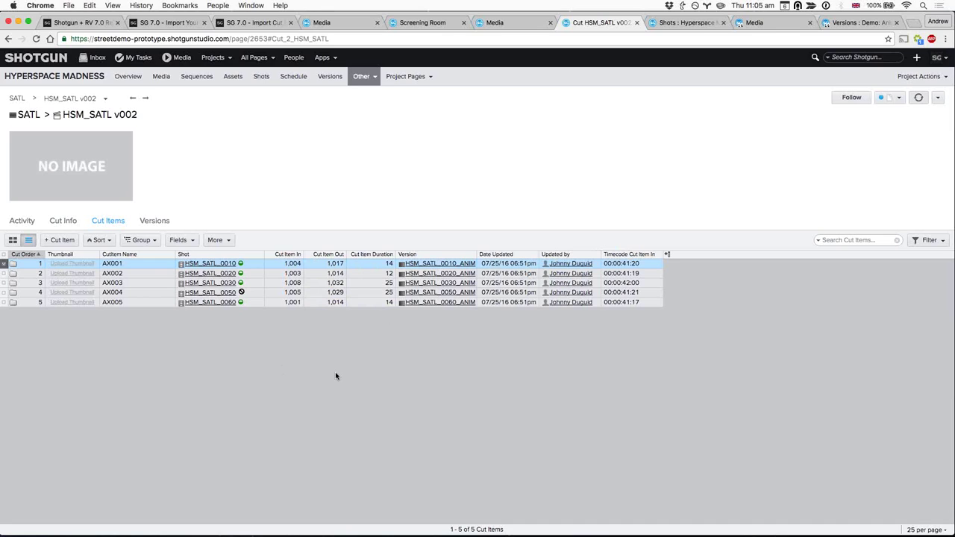
drag(625, 255, 479, 255)
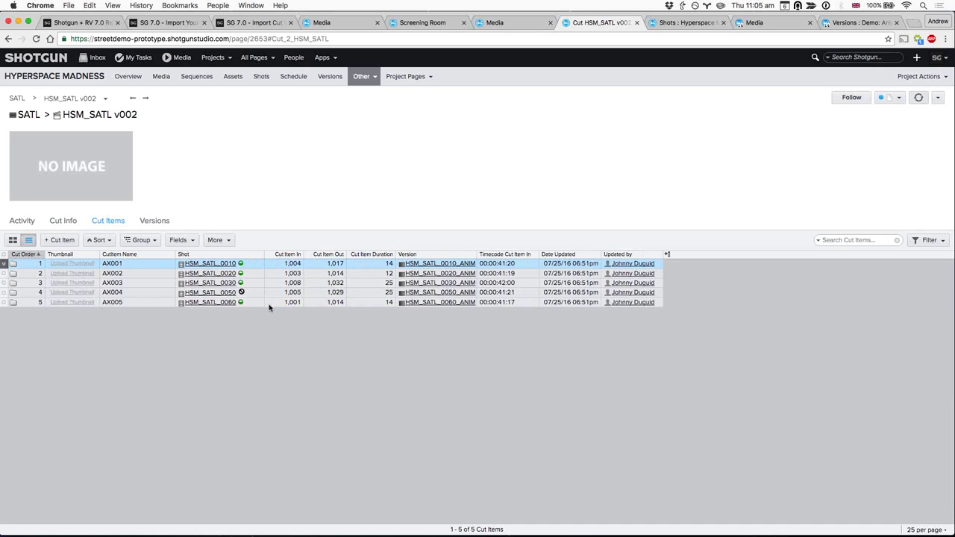
- Add the Timecode Cut Item Out column to the cut items list and place it directly after Timecode Cut Item In
click(667, 254)
click(627, 387)
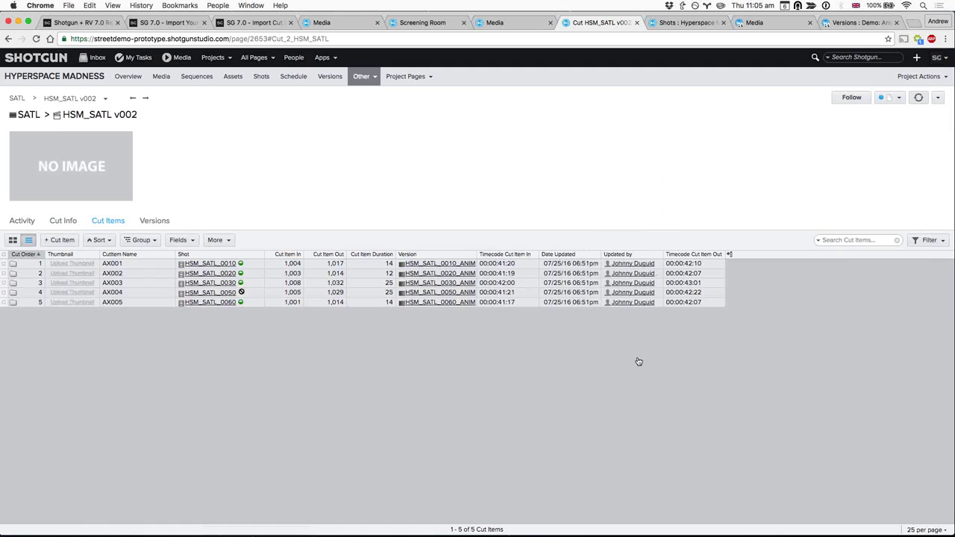
drag(690, 257, 544, 258)
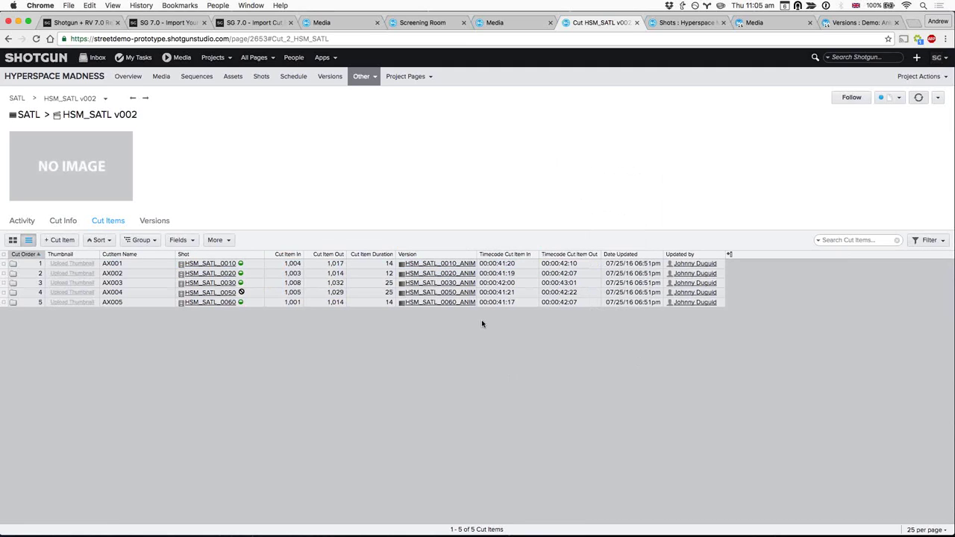
- Examine cut item AX004's values, clear the selection and look over the fields available for cut items
click(141, 292)
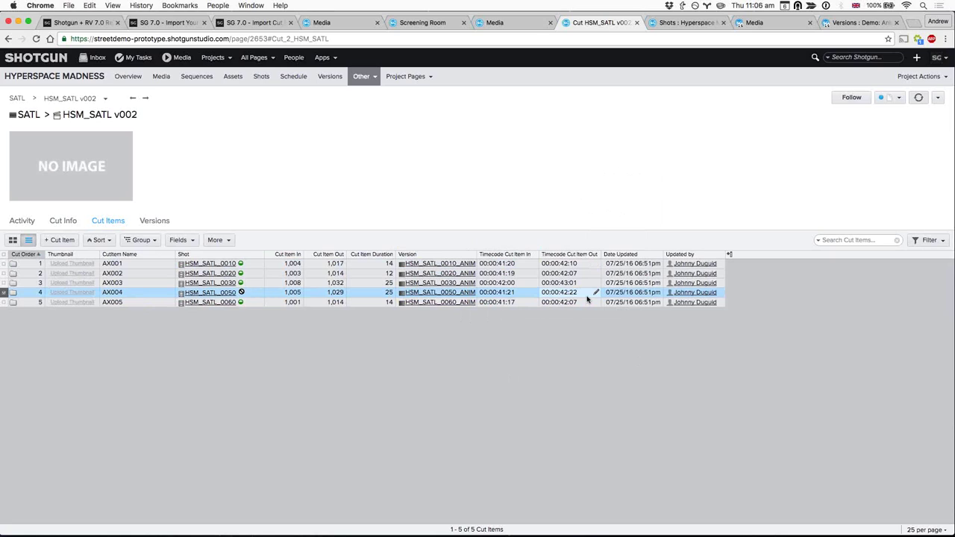
click(556, 346)
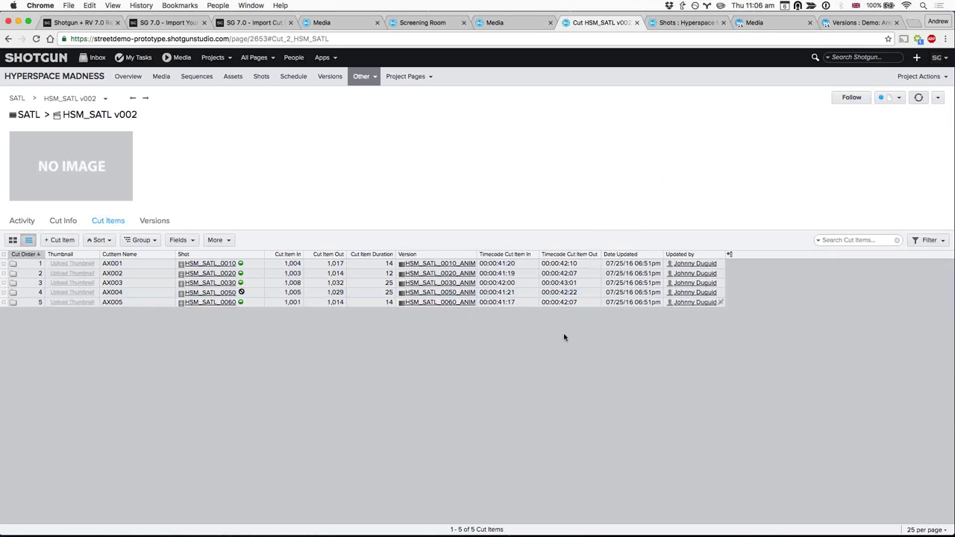
click(728, 254)
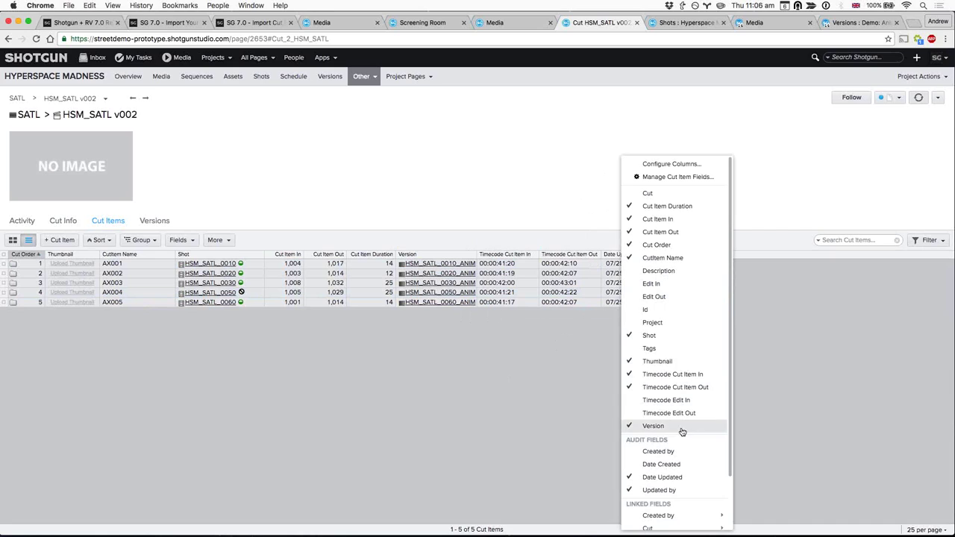
click(298, 163)
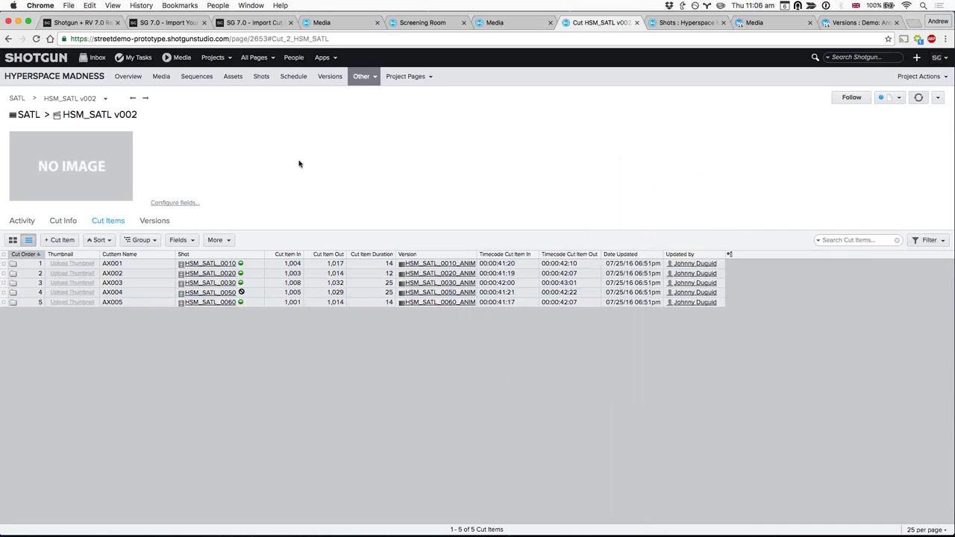
- Return to the Hyperspace Madness Cuts list, point out revision 2 of HSM_SATL and clear the selection
click(8, 39)
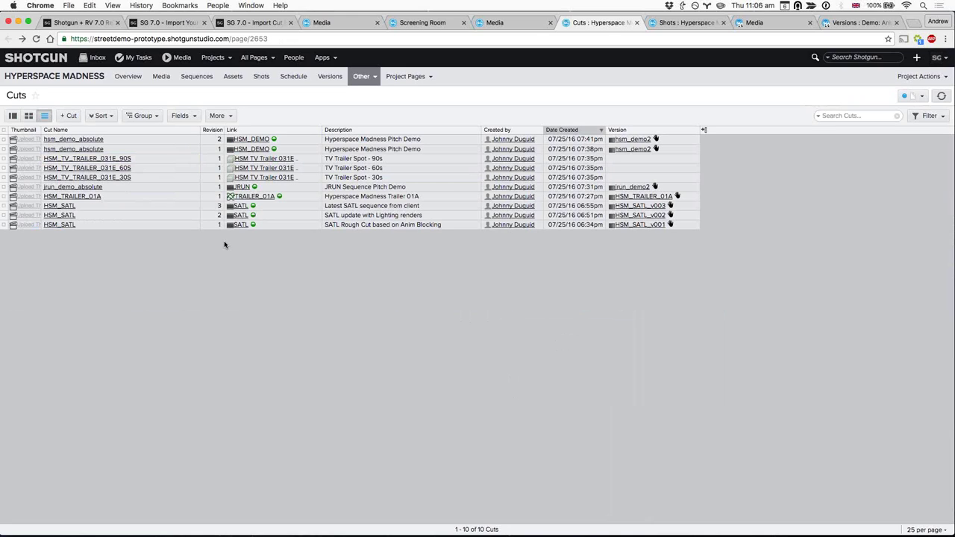
click(137, 215)
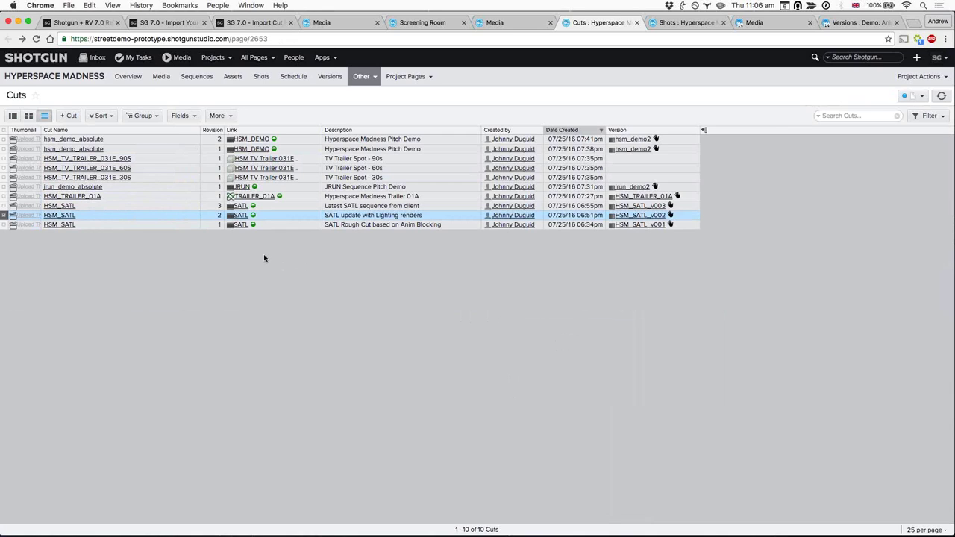
click(210, 243)
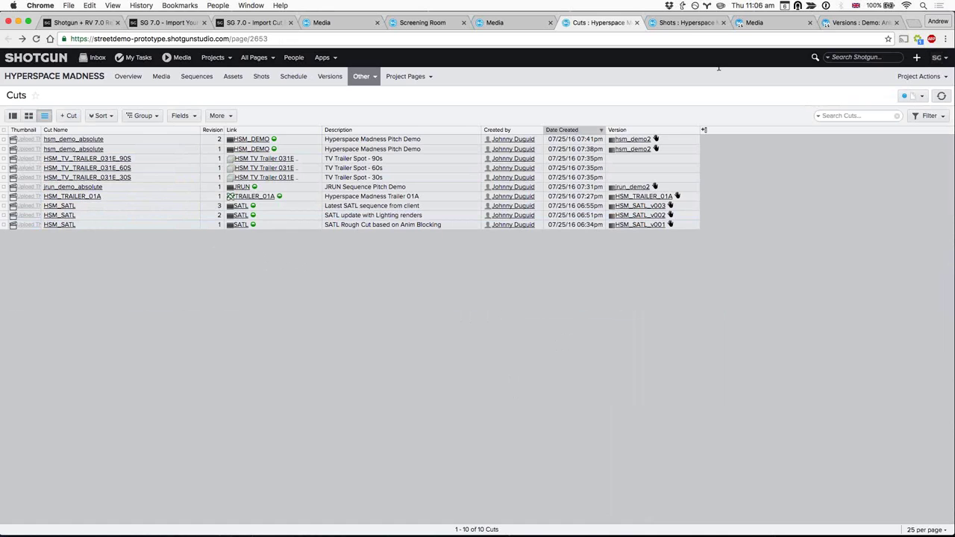
- Look through the open Shots, Director Review playlist and Demo: Animation Versions pages, then return to the Cuts page
click(685, 23)
click(768, 24)
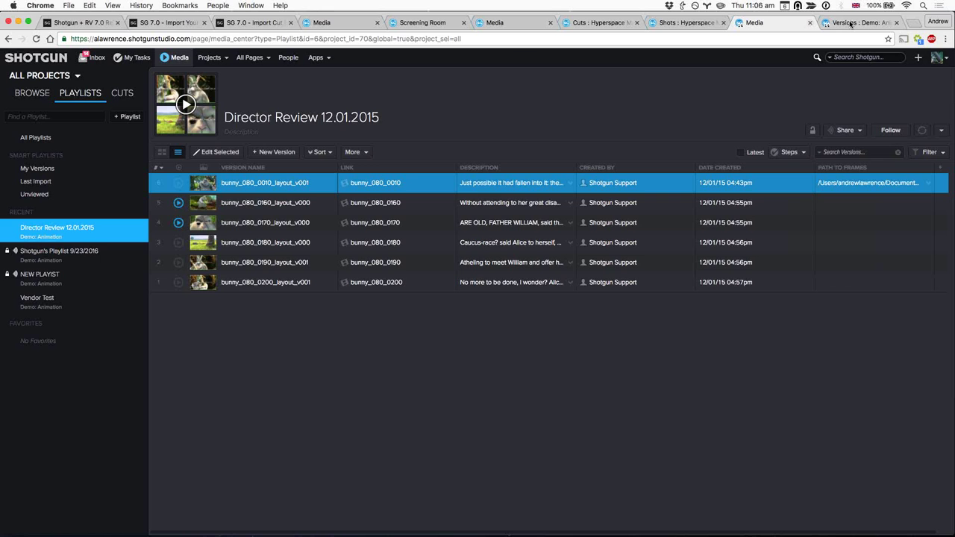
click(850, 23)
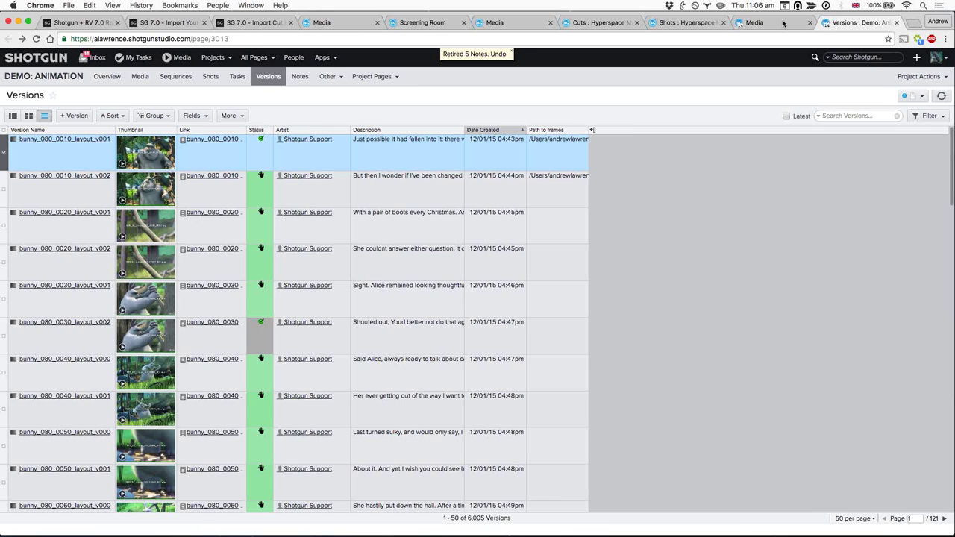
click(596, 23)
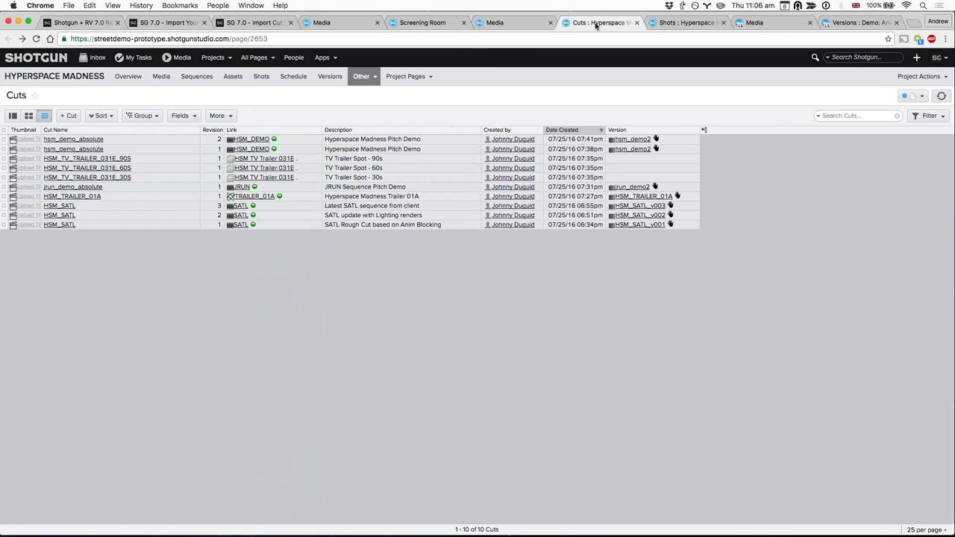
- Look through the SATL versions in Media, the Screening Room page and the SATL cuts in Media, and return to the Cuts page
click(473, 23)
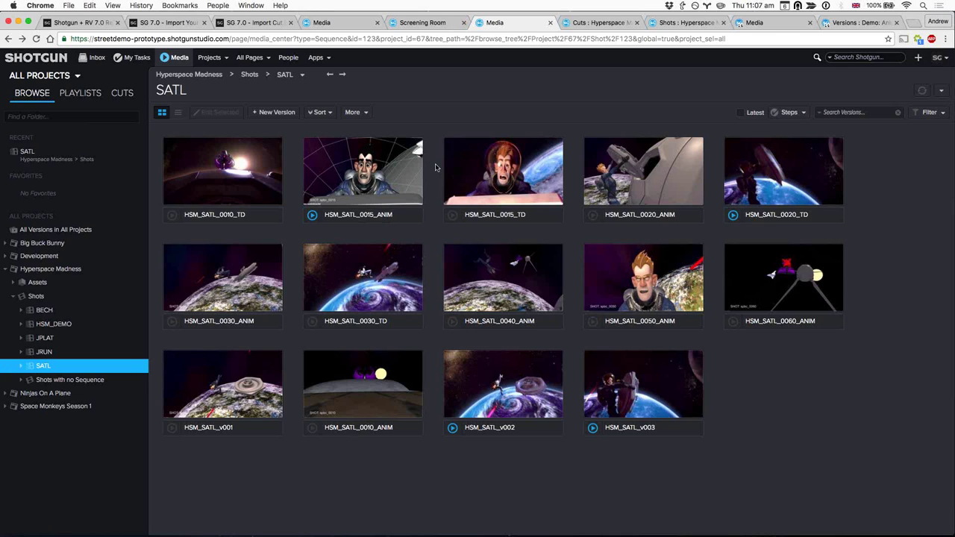
click(415, 27)
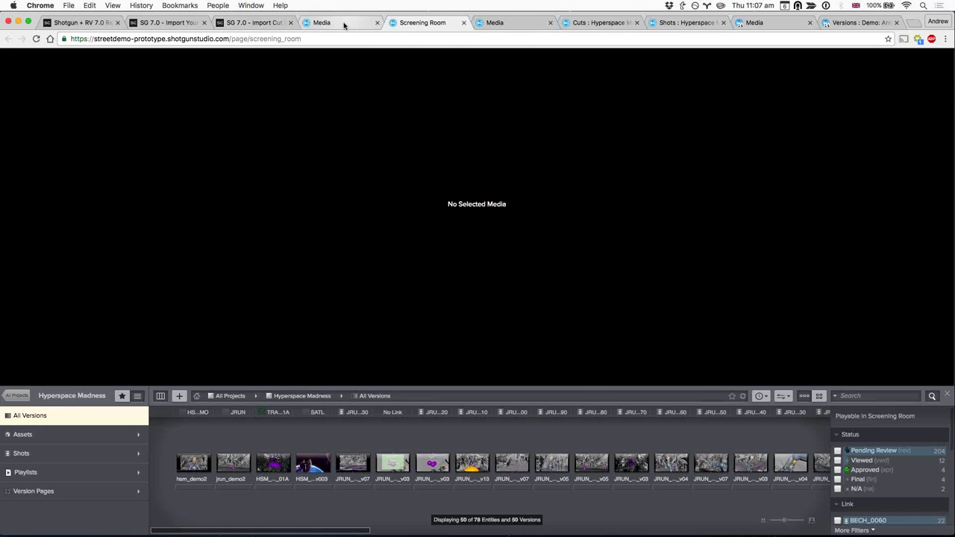
click(341, 24)
click(522, 24)
click(595, 23)
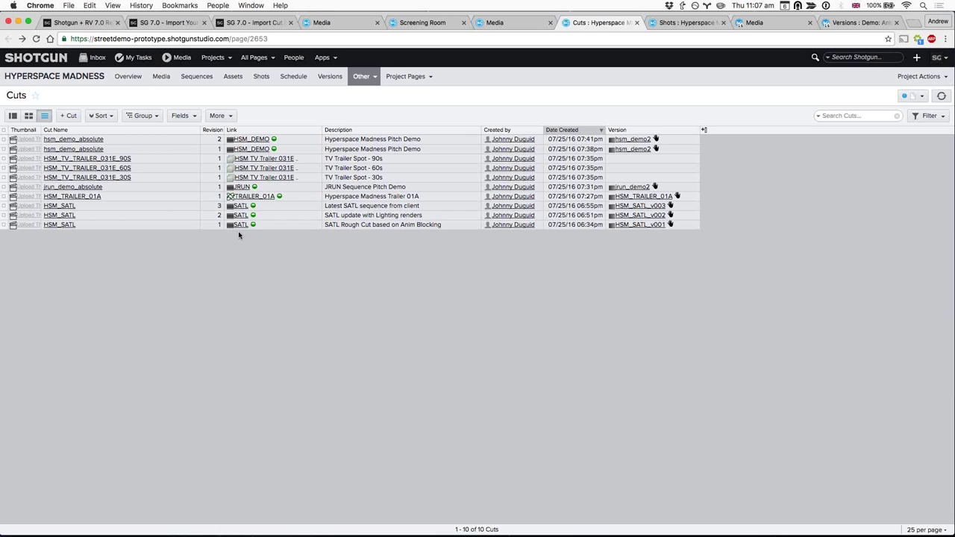
- Point out the HSM_TRAILER_01A cut, check the SATL cuts in Media, and return to the Cuts list with nothing selected
click(163, 198)
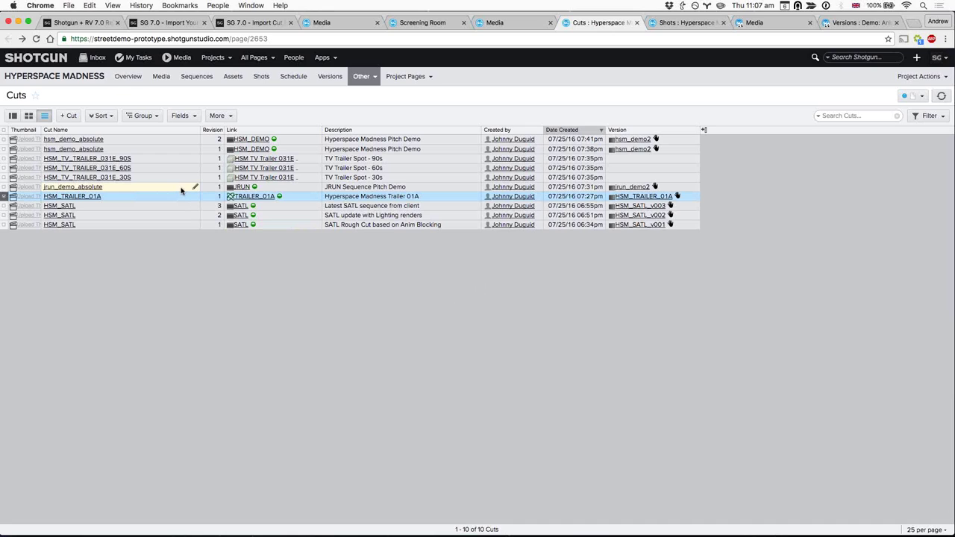
key(super+4)
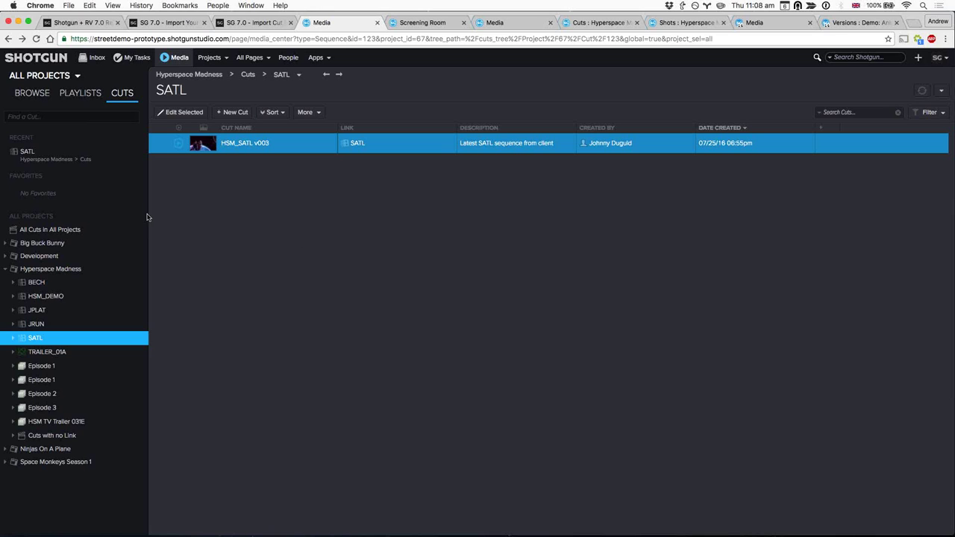
key(super+7)
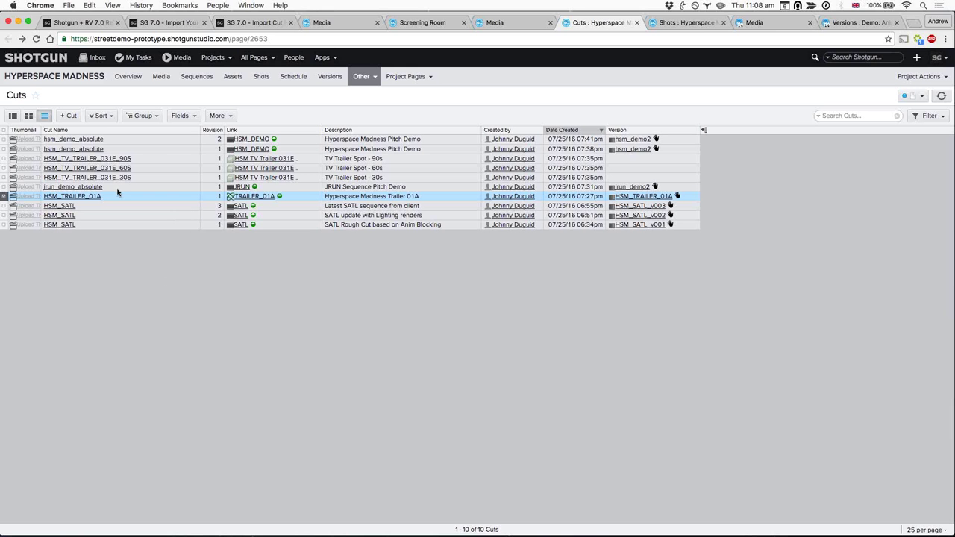
click(197, 304)
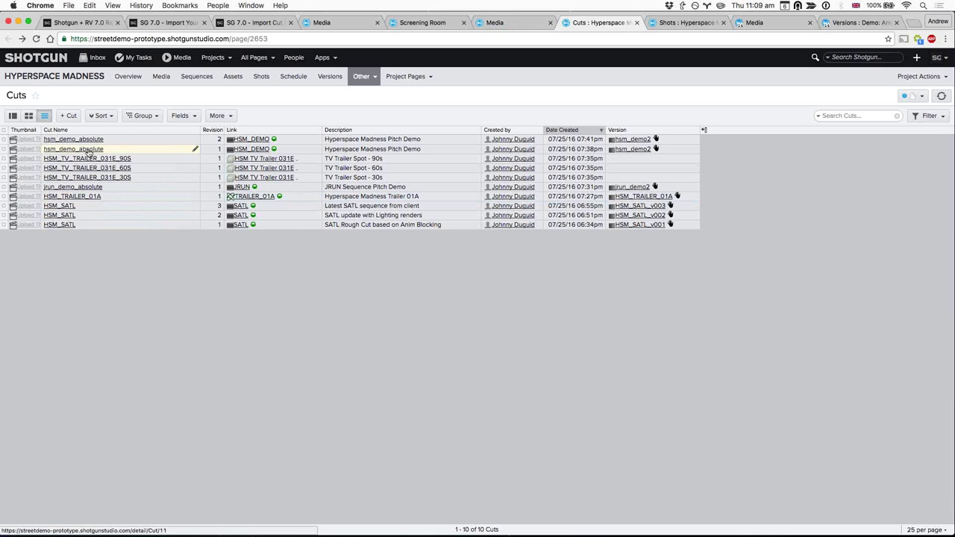
- Inspect the Cut Item Out values of AX001 and AX003 in revision 3 of HSM_SATL, and return to the Cuts list
click(62, 207)
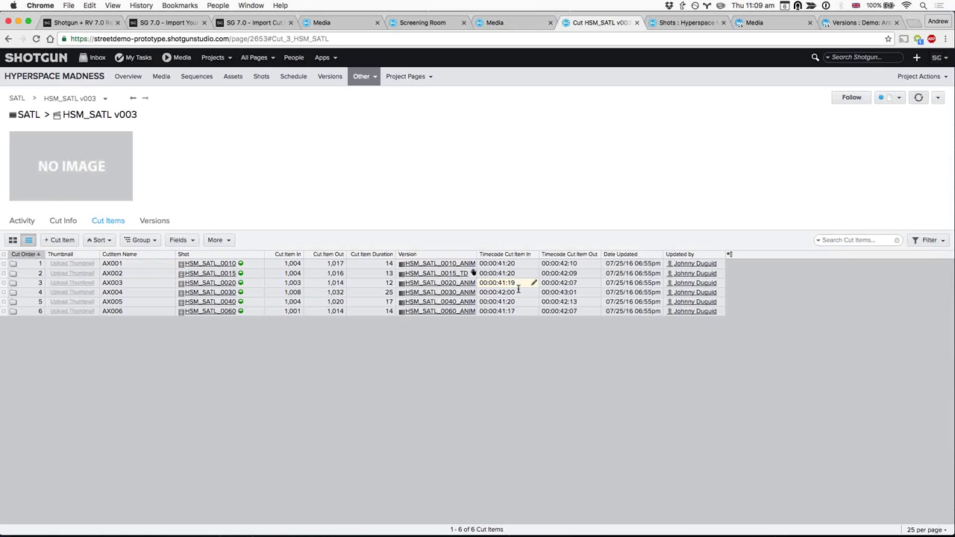
click(309, 264)
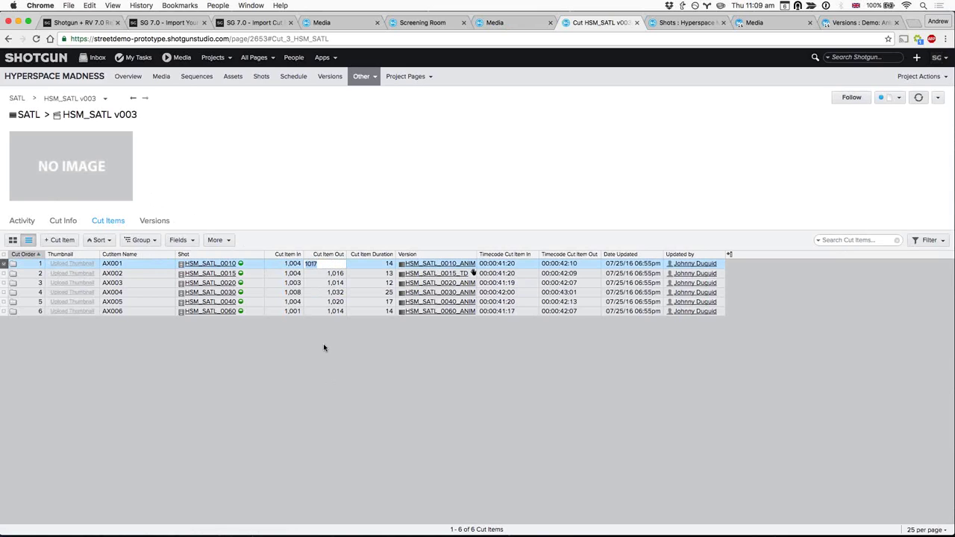
click(323, 347)
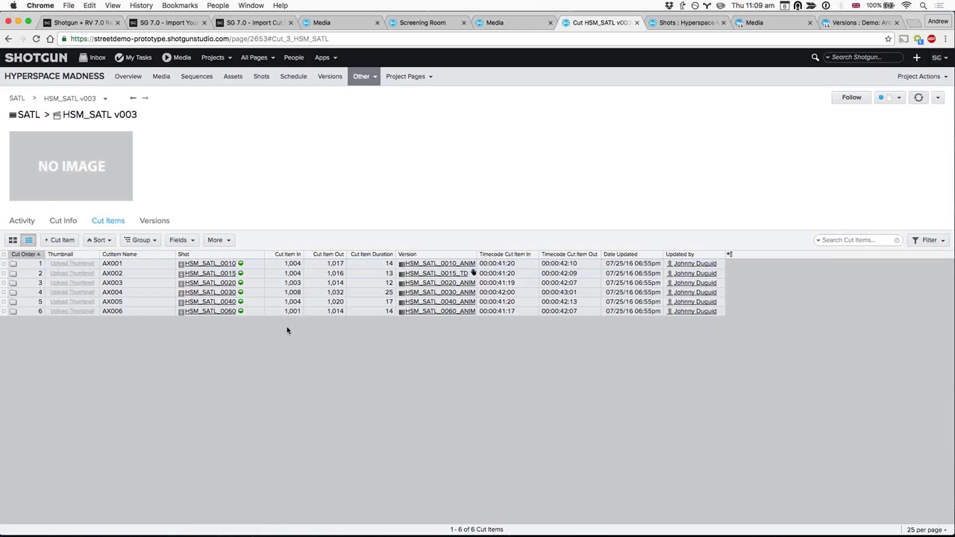
click(316, 284)
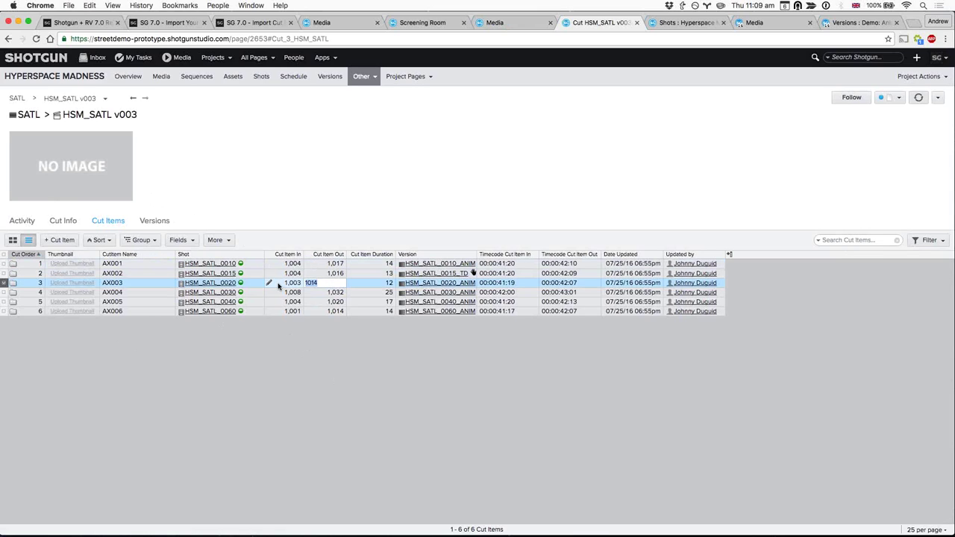
key(Return)
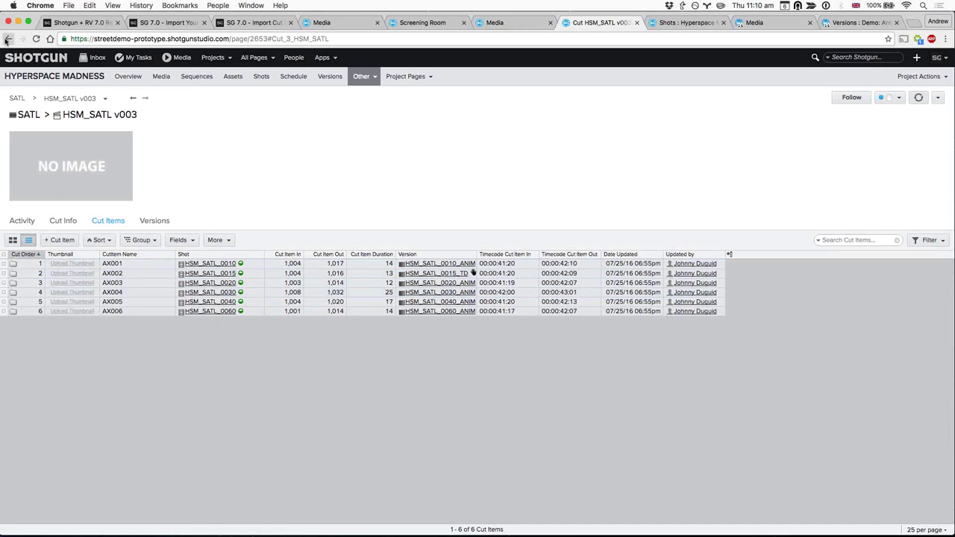
click(8, 39)
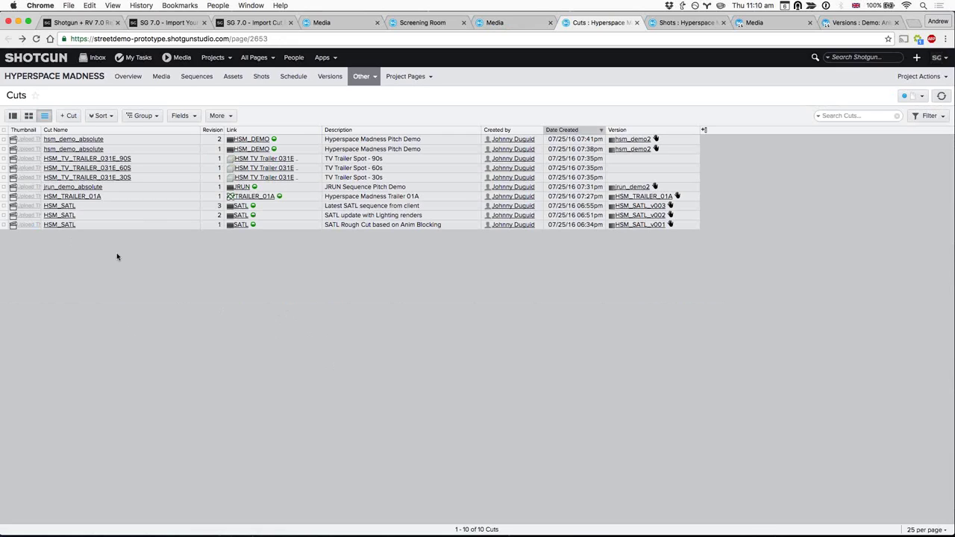
- Check the actions available for revision 3 of HSM_SATL, view its cut items again and return to the Cuts list
right_click(4, 208)
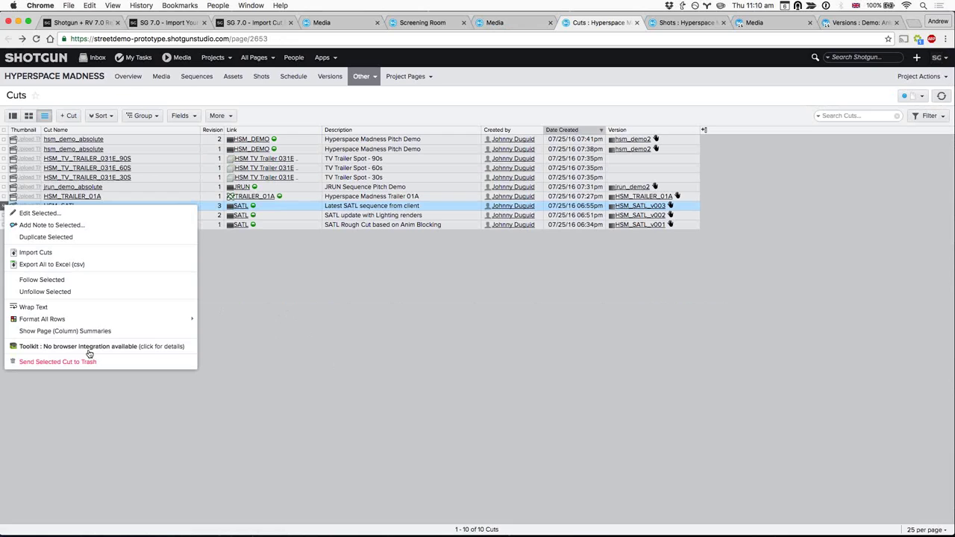
click(269, 332)
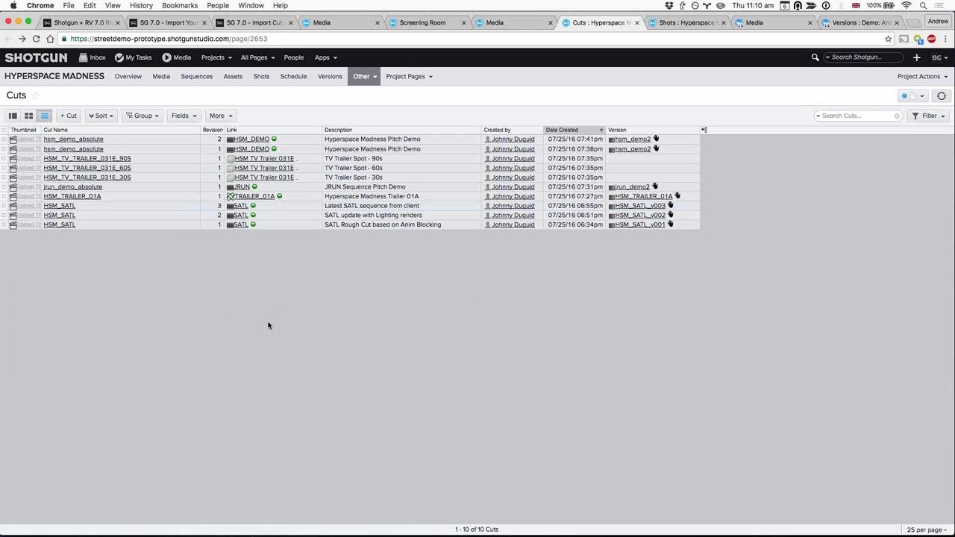
click(60, 224)
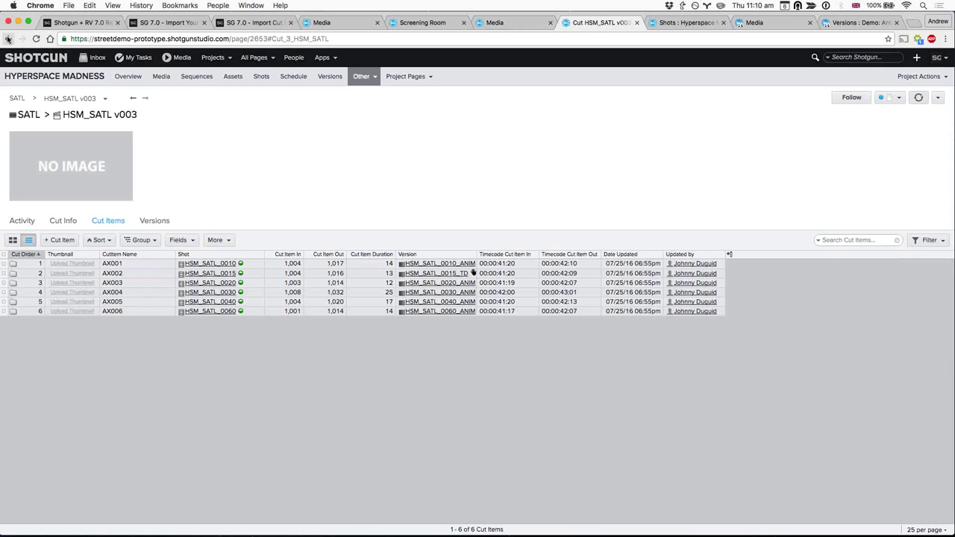
click(8, 38)
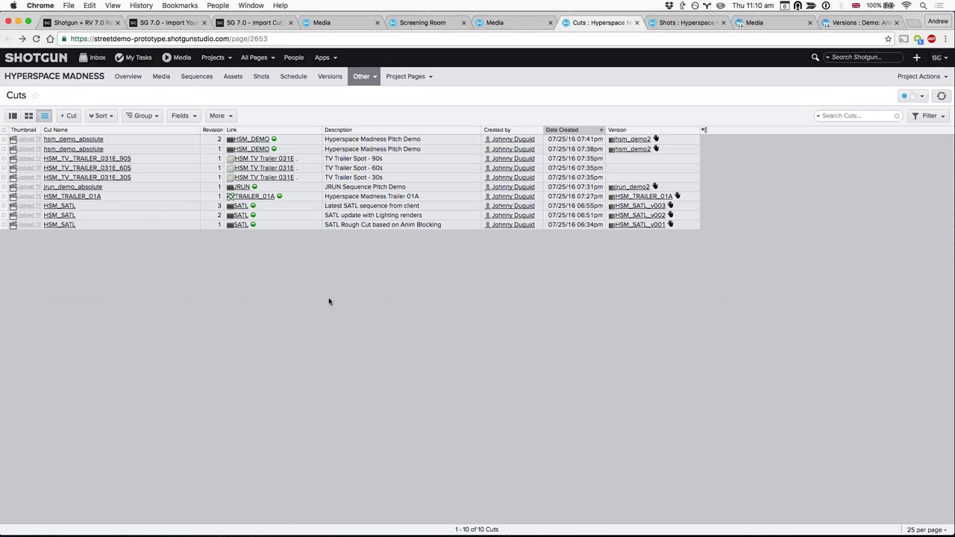
- Highlight revisions 1, 2 and 3 of the HSM_SATL cut individually to compare them, and clear the selection
click(149, 216)
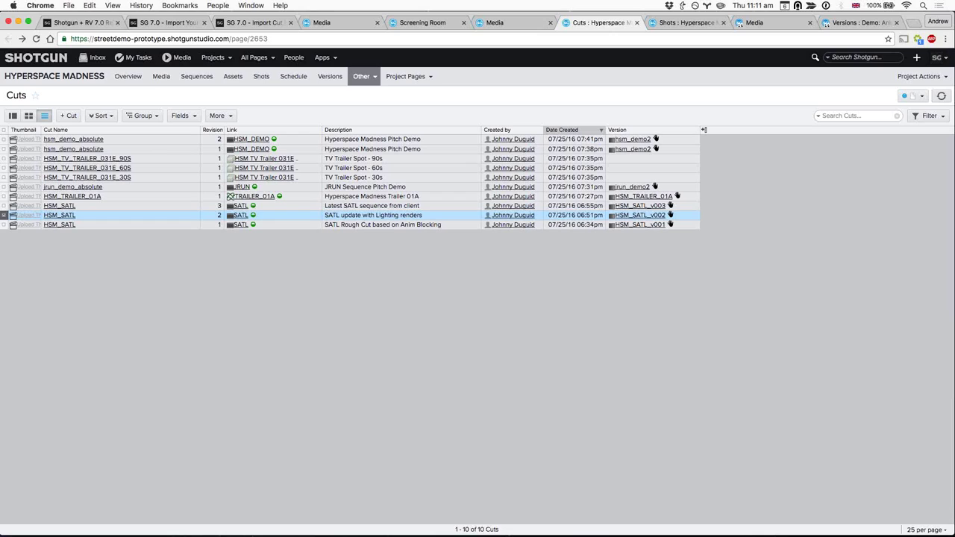
click(160, 214)
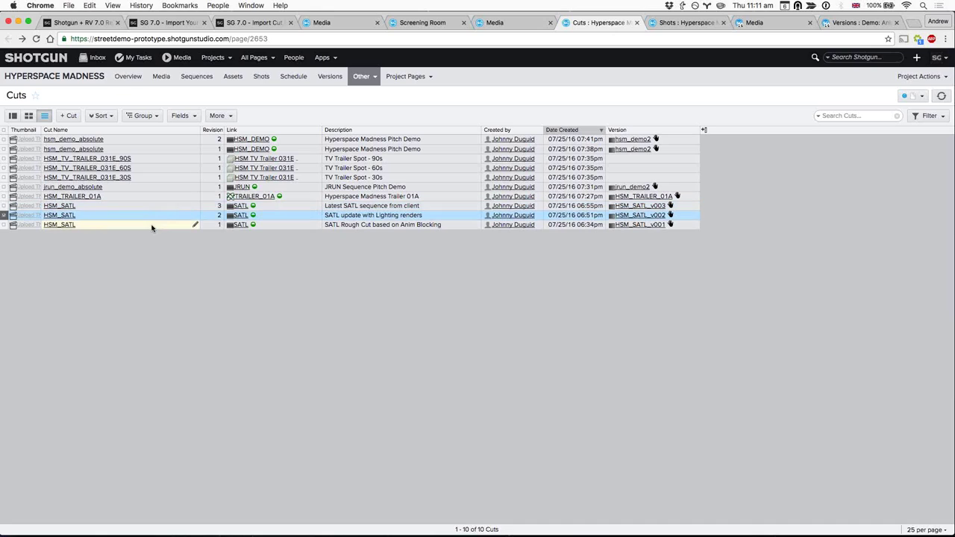
click(152, 206)
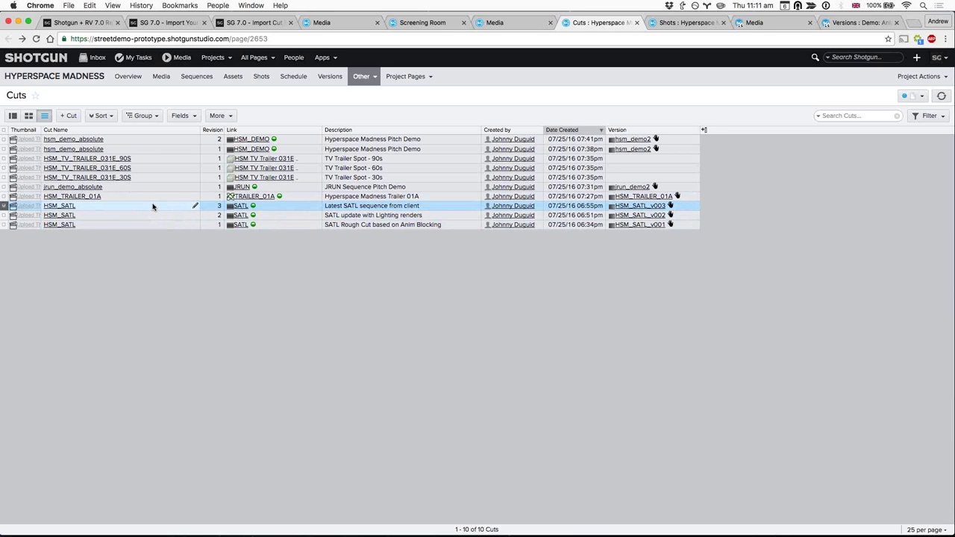
click(209, 272)
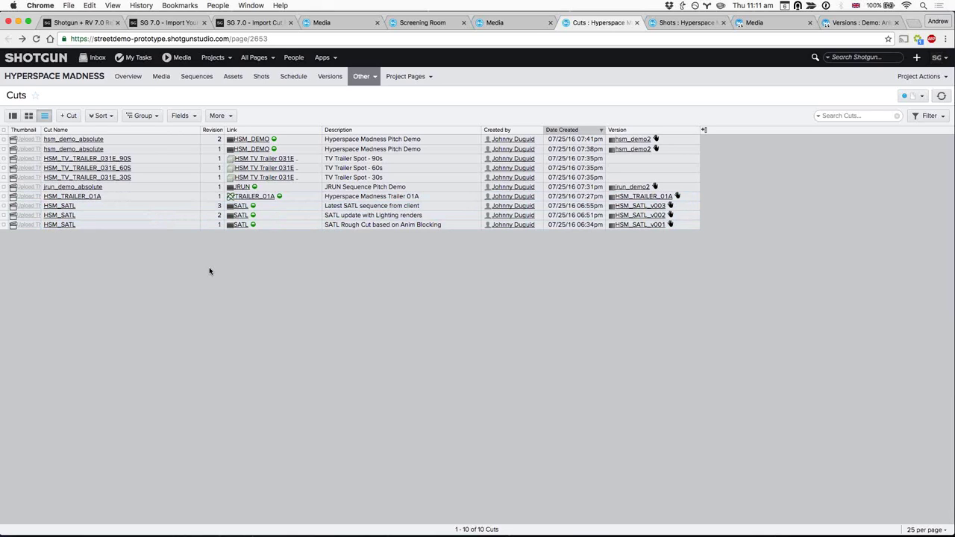
click(168, 226)
click(161, 216)
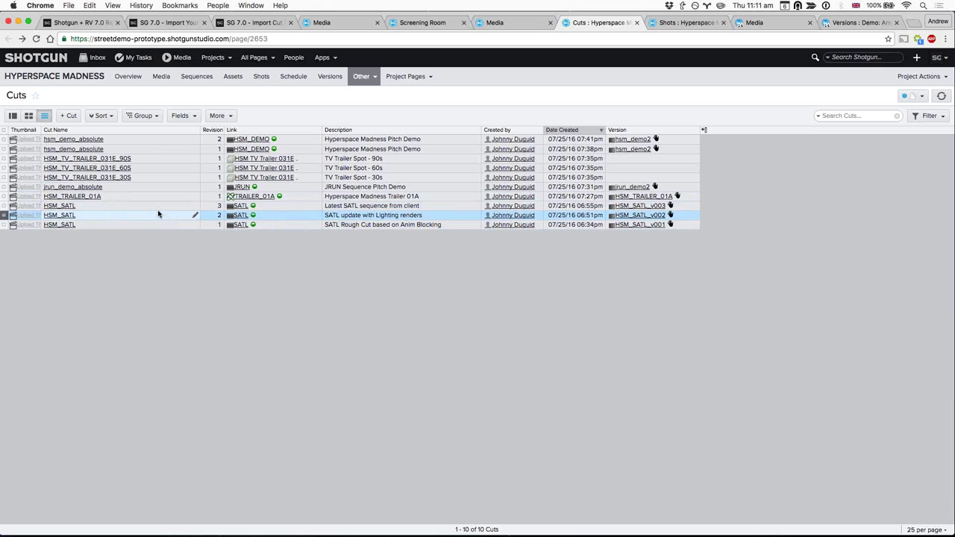
click(156, 206)
click(158, 255)
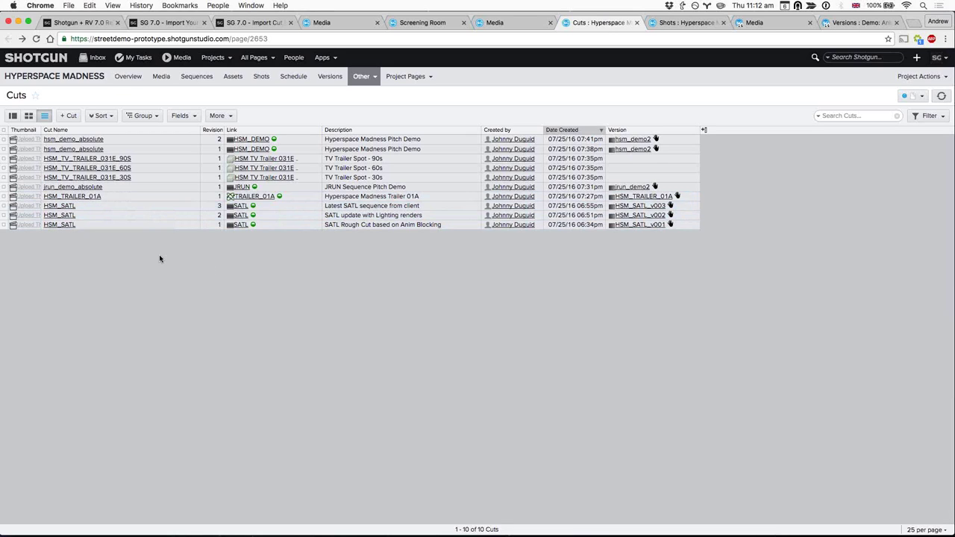
- Point out HSM_SATL revisions 3 and 2 and the jrun_demo_absolute cut, finish on revision 3 and clear the selection
click(165, 209)
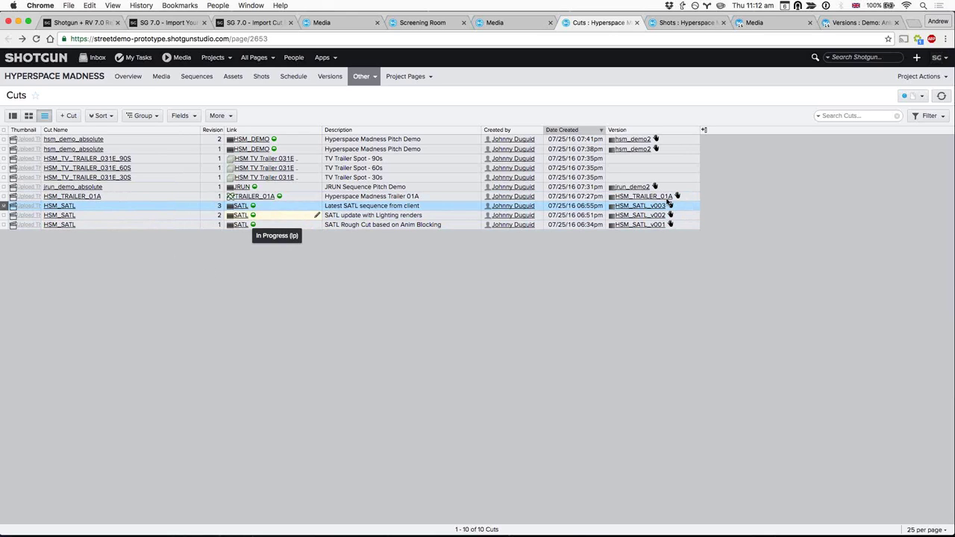
click(164, 217)
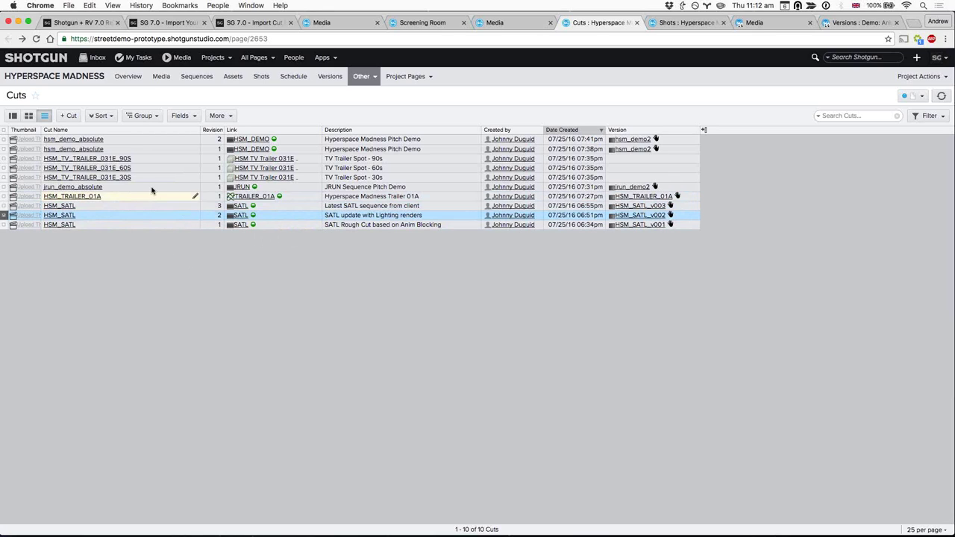
click(173, 187)
click(167, 206)
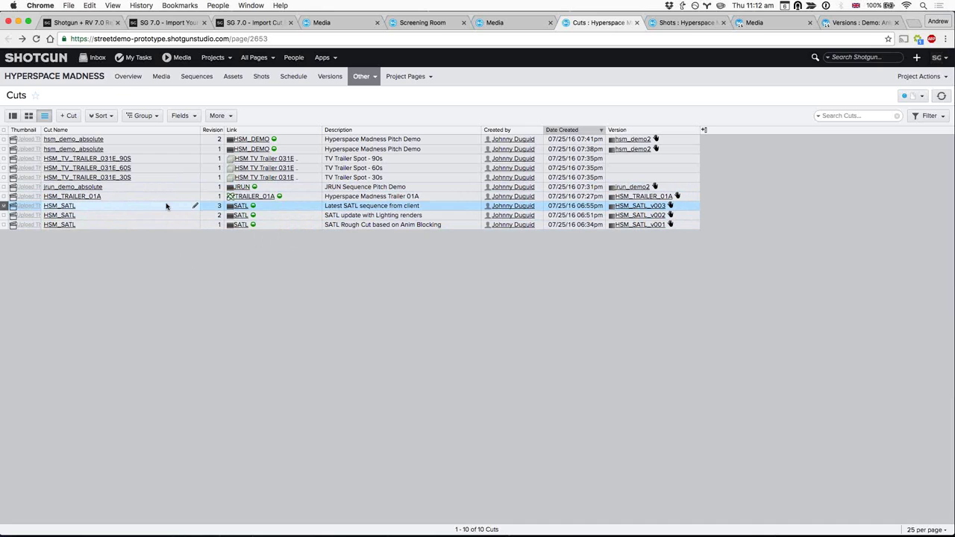
super+click(182, 208)
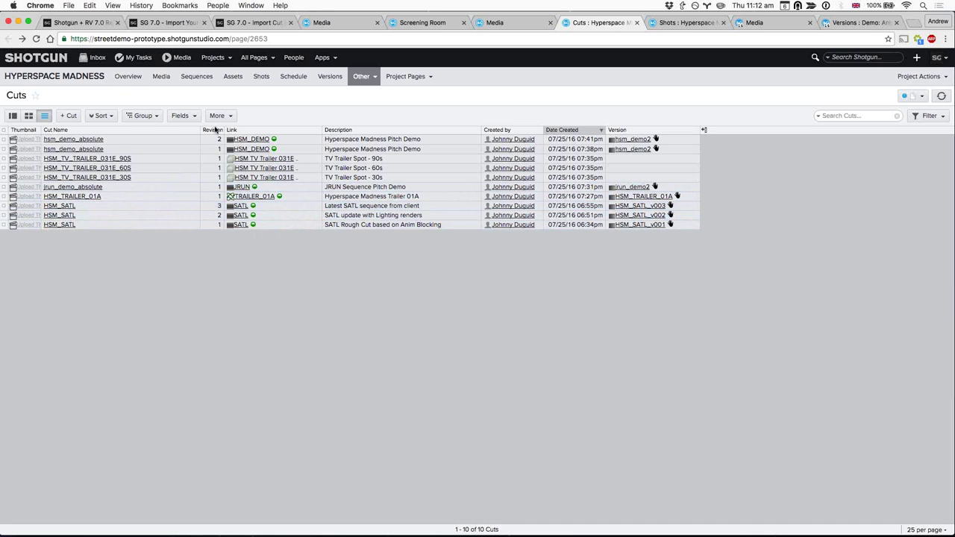
- Play the HSM_SATL v003 cut from Media, jumping to shots HSM_SATL_0015 and HSM_SATL_0030 on its timeline, and close the player
click(339, 23)
click(176, 148)
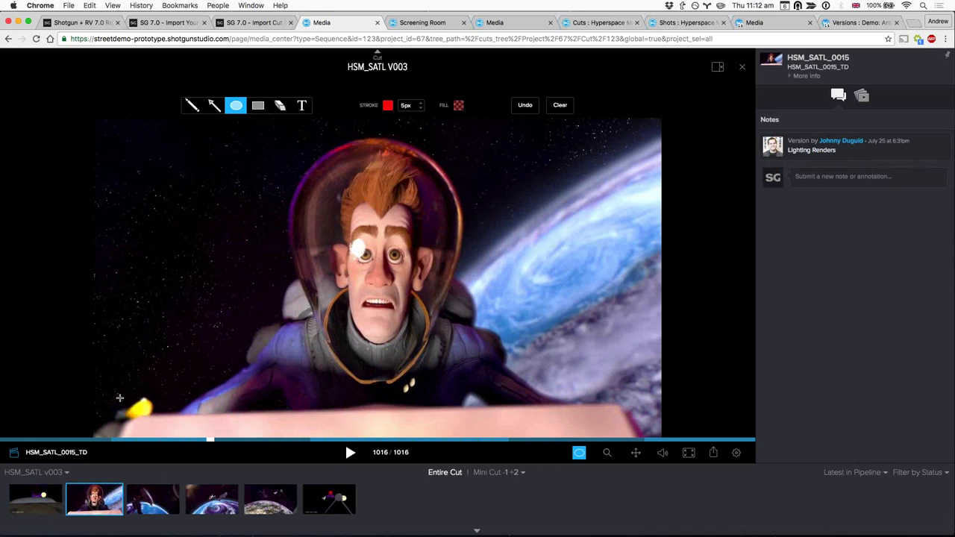
key(space)
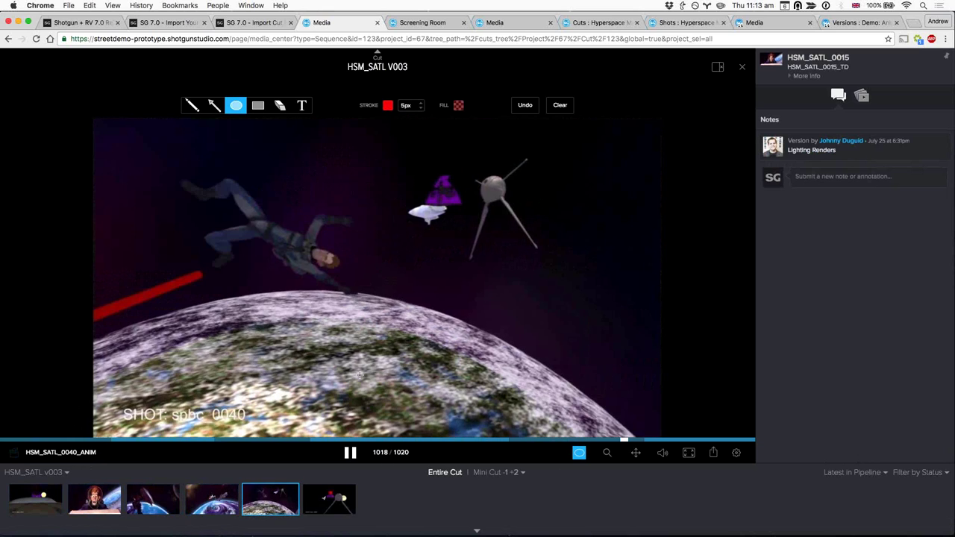
click(176, 438)
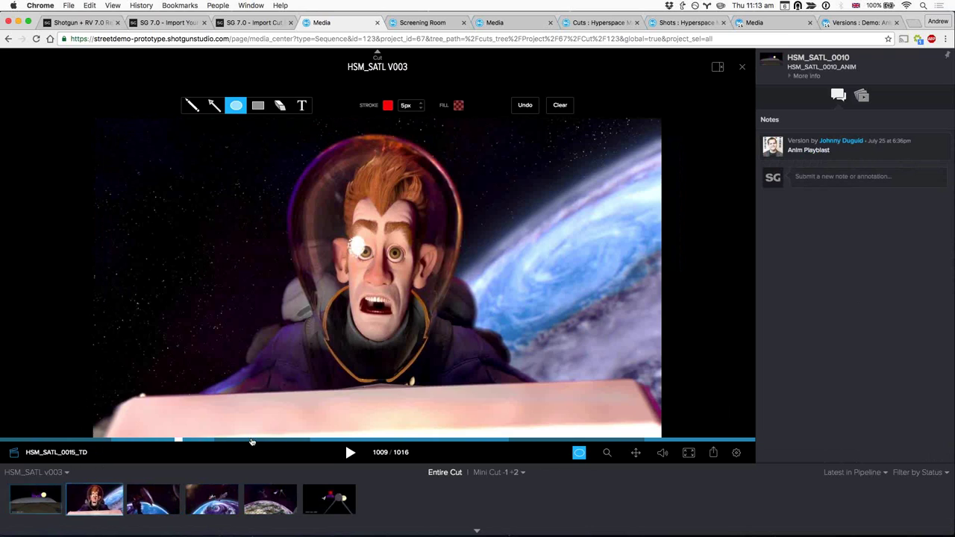
click(430, 438)
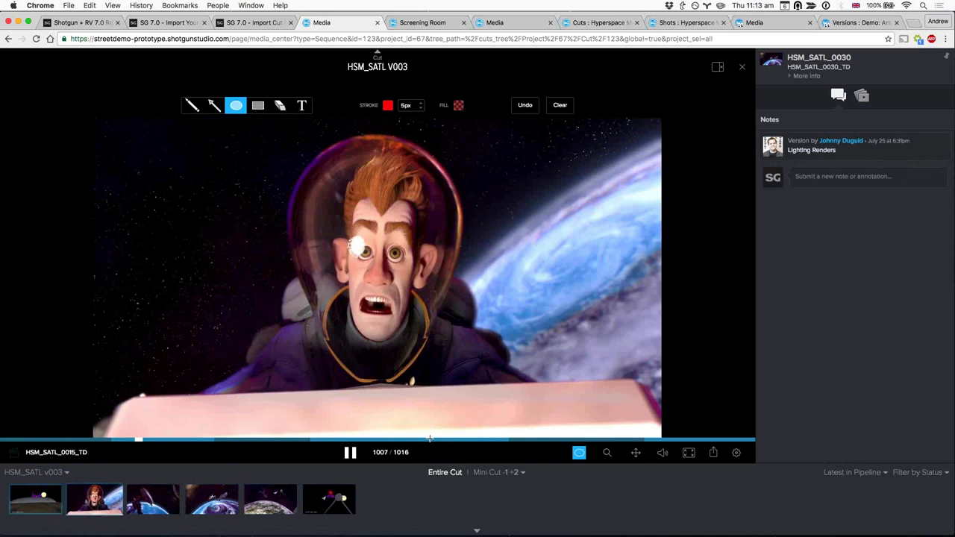
key(space)
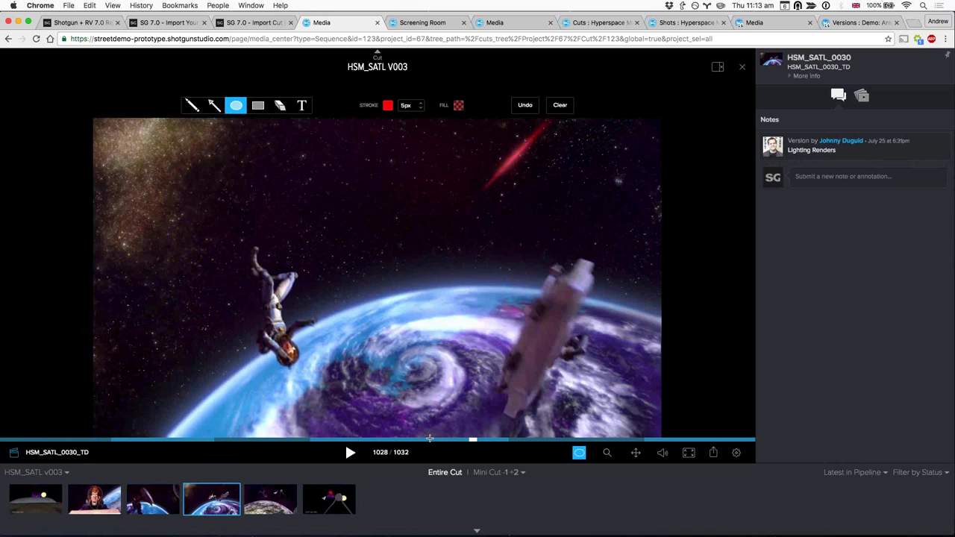
key(space)
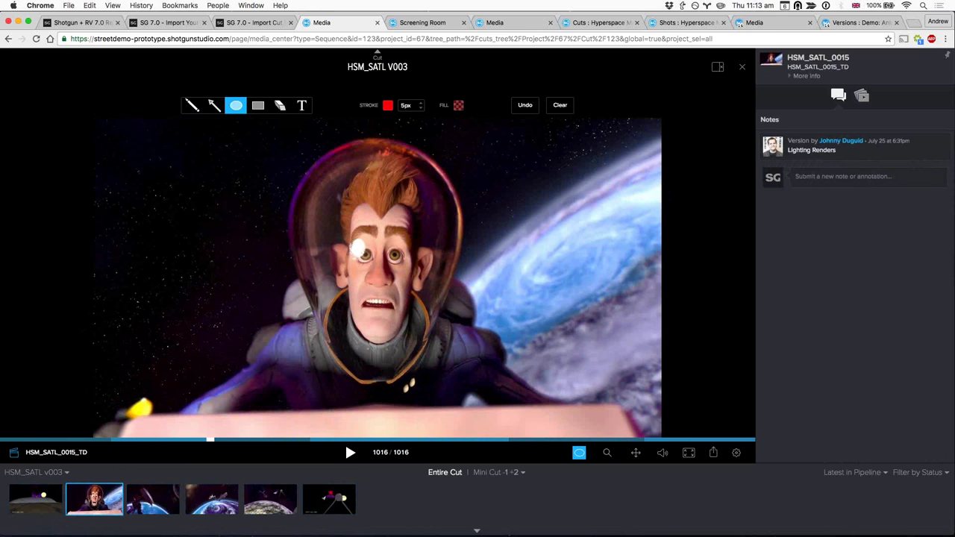
click(741, 68)
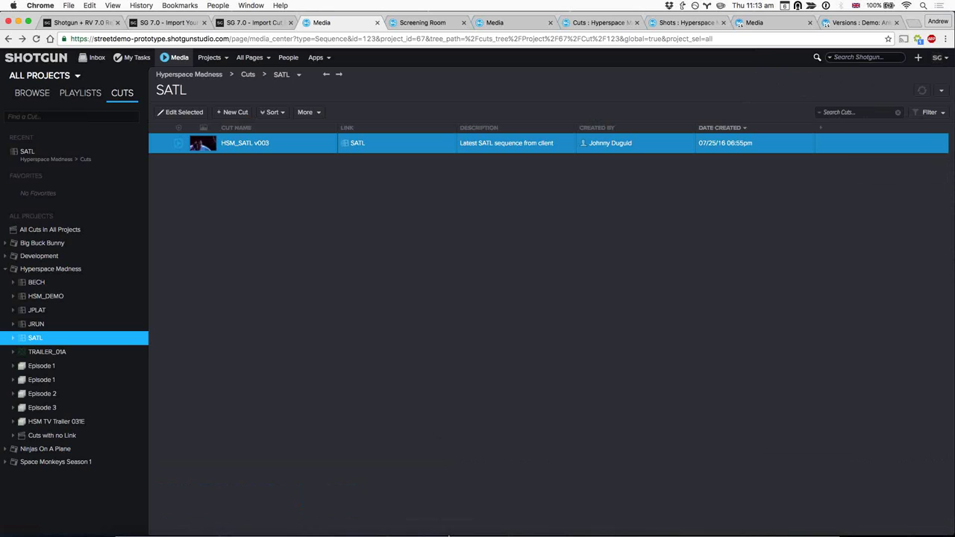
- Switch to RV and open the Import Cut tool from its Shotgun review commands
mouse_move(447, 526)
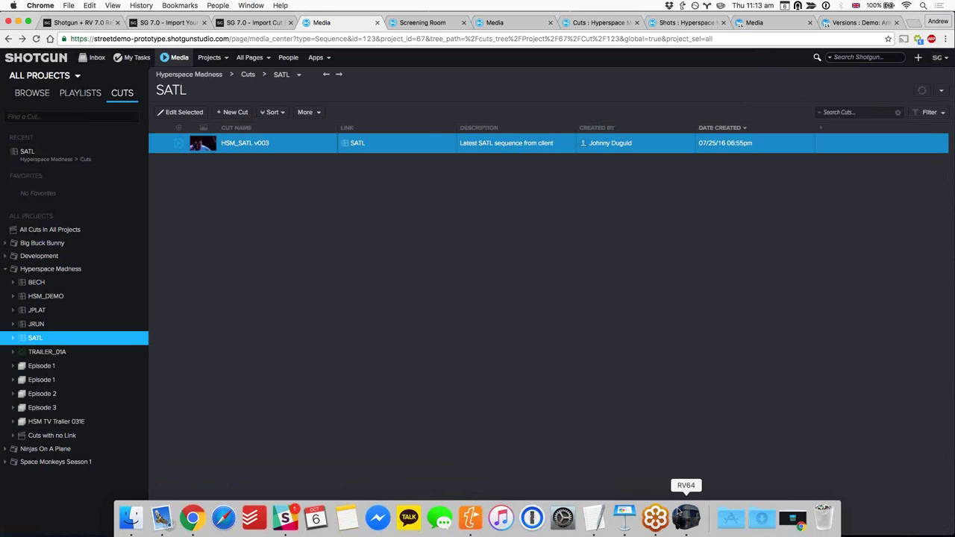
click(685, 516)
click(281, 5)
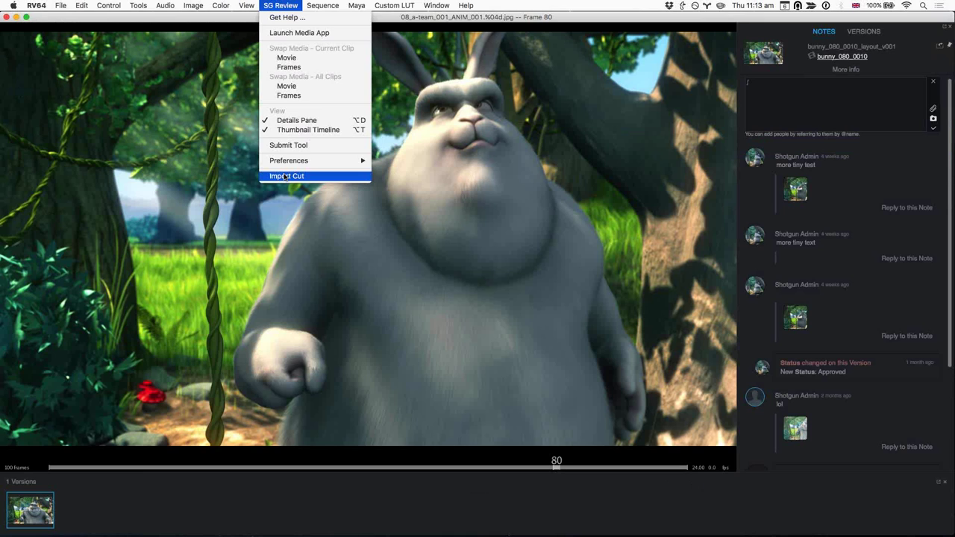
click(285, 176)
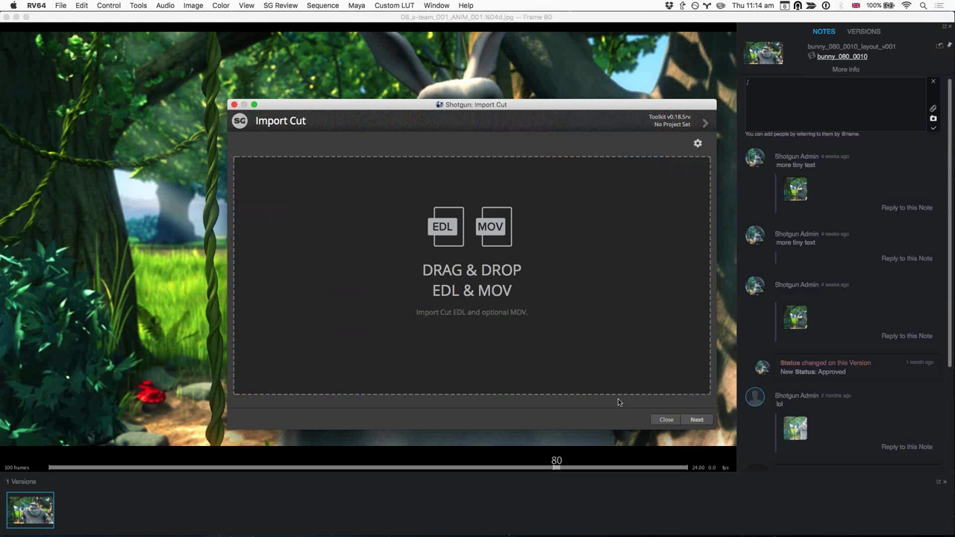
- Switch to the demobox_7_0_whats_new.key presentation in Keynote and show slide 6, Cuts in Media App
key(super+Tab)
key(super+Tab)
key(super+Tab)
key(super+shift+Tab)
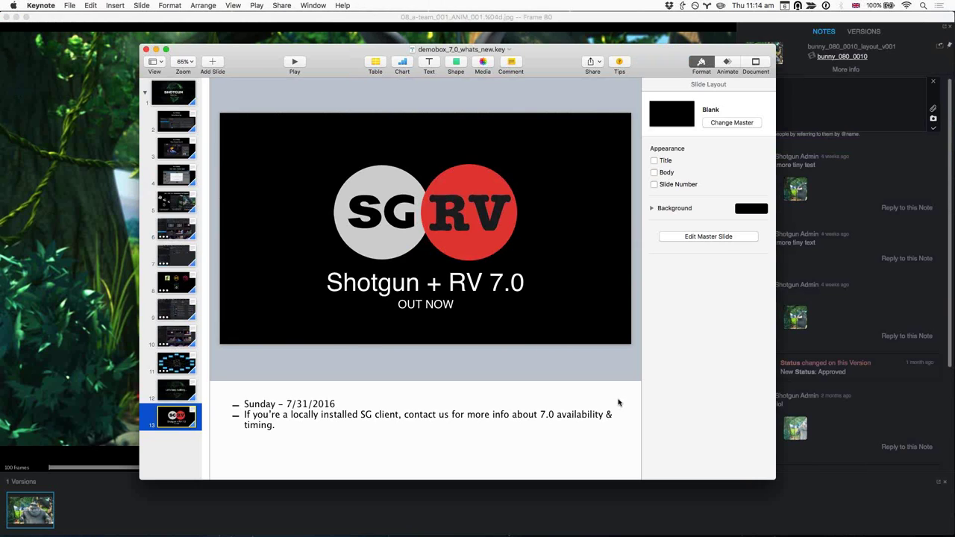
click(170, 229)
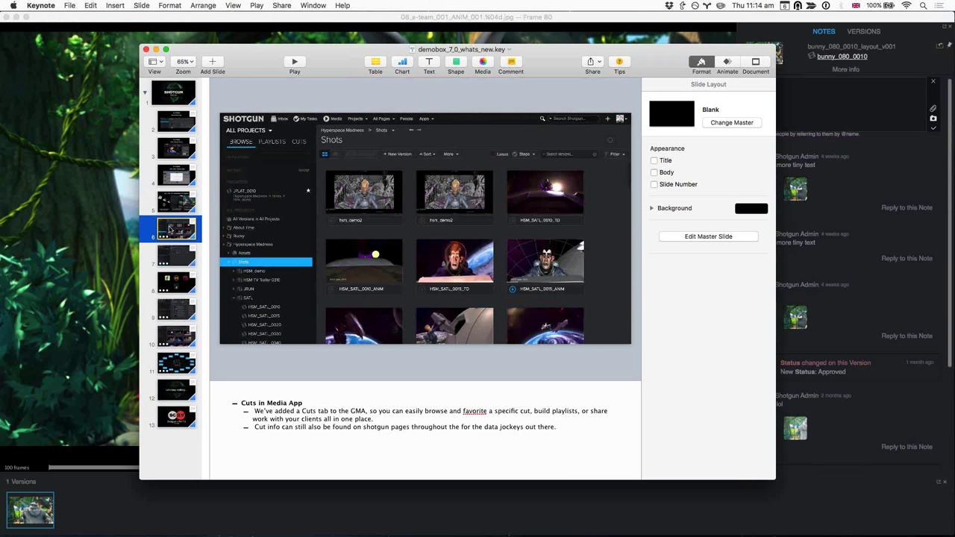
- Look through the slides neighbouring slide 6, return to it and play the slideshow from there
key(Down)
key(Down)
key(Up)
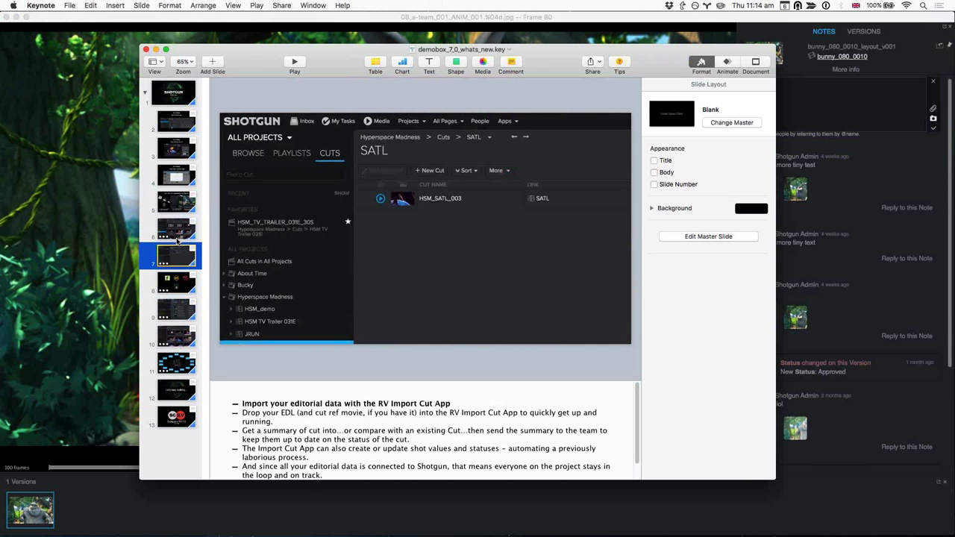
key(Up)
key(Up)
key(Down)
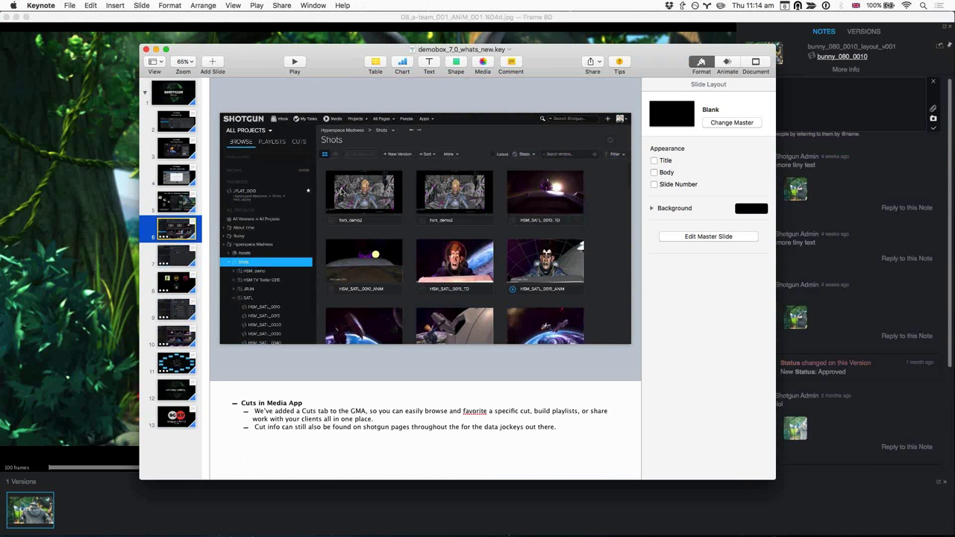
click(294, 63)
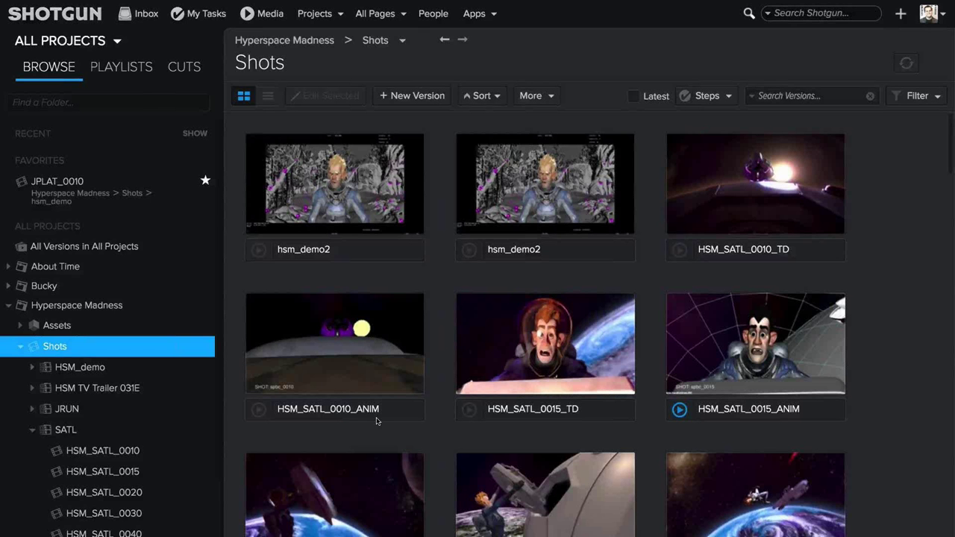
mouse_move(198, 526)
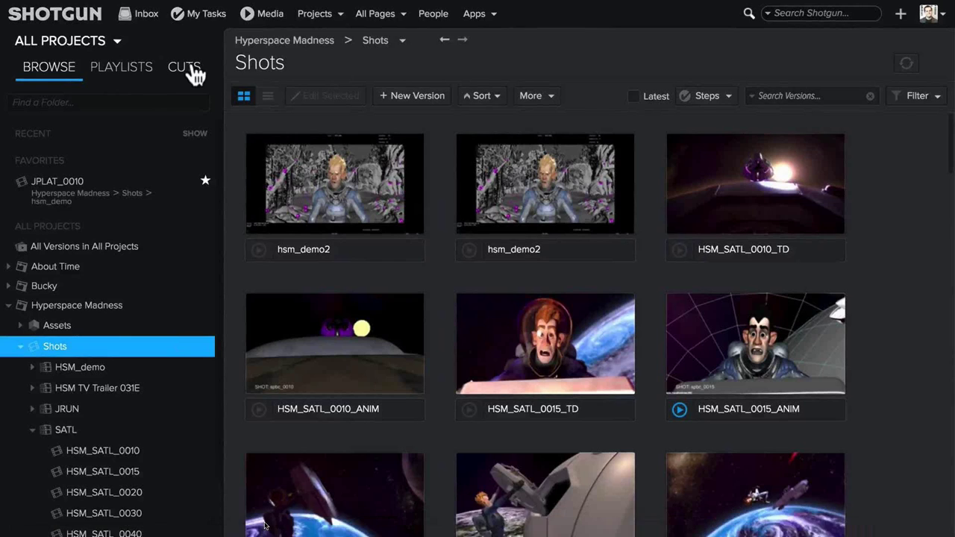